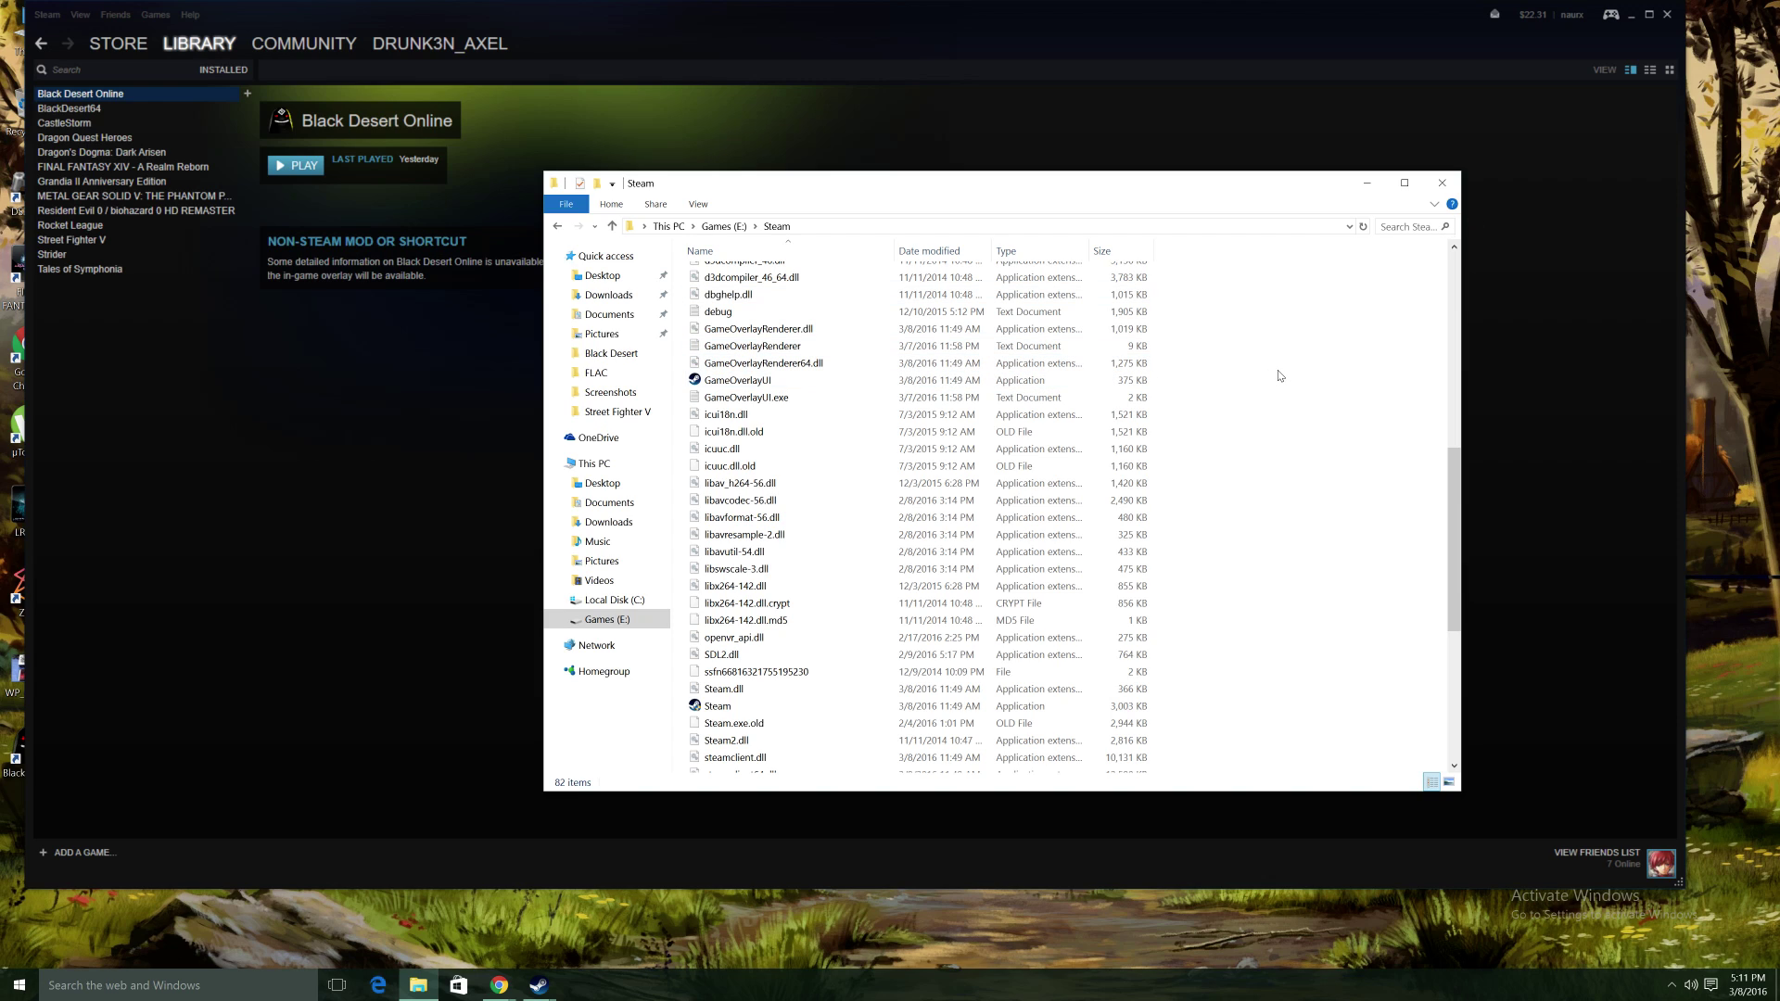
- Confirm Steam.exe's 'Run this program as an administrator' compatibility option is checked and apply it
{"action": "scroll", "coordinate": [1280, 375], "scroll_direction": "down", "scroll_amount": 1}
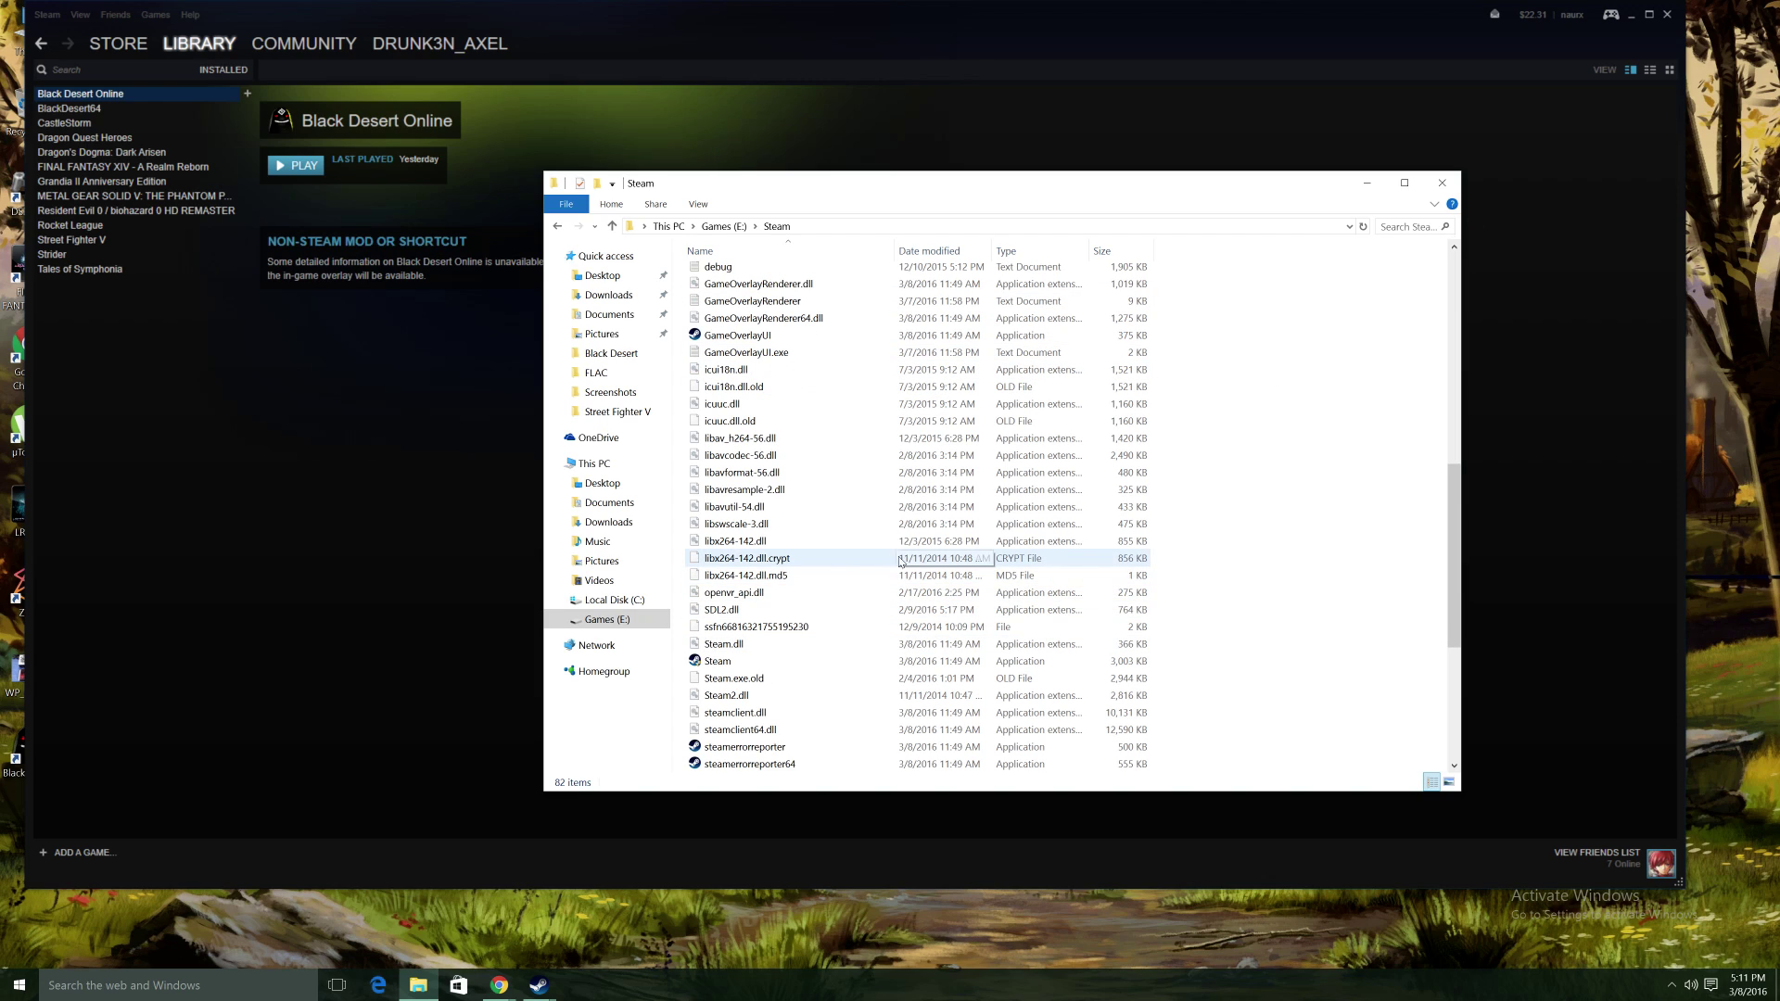
{"action": "scroll", "coordinate": [706, 633], "scroll_direction": "down", "scroll_amount": 1}
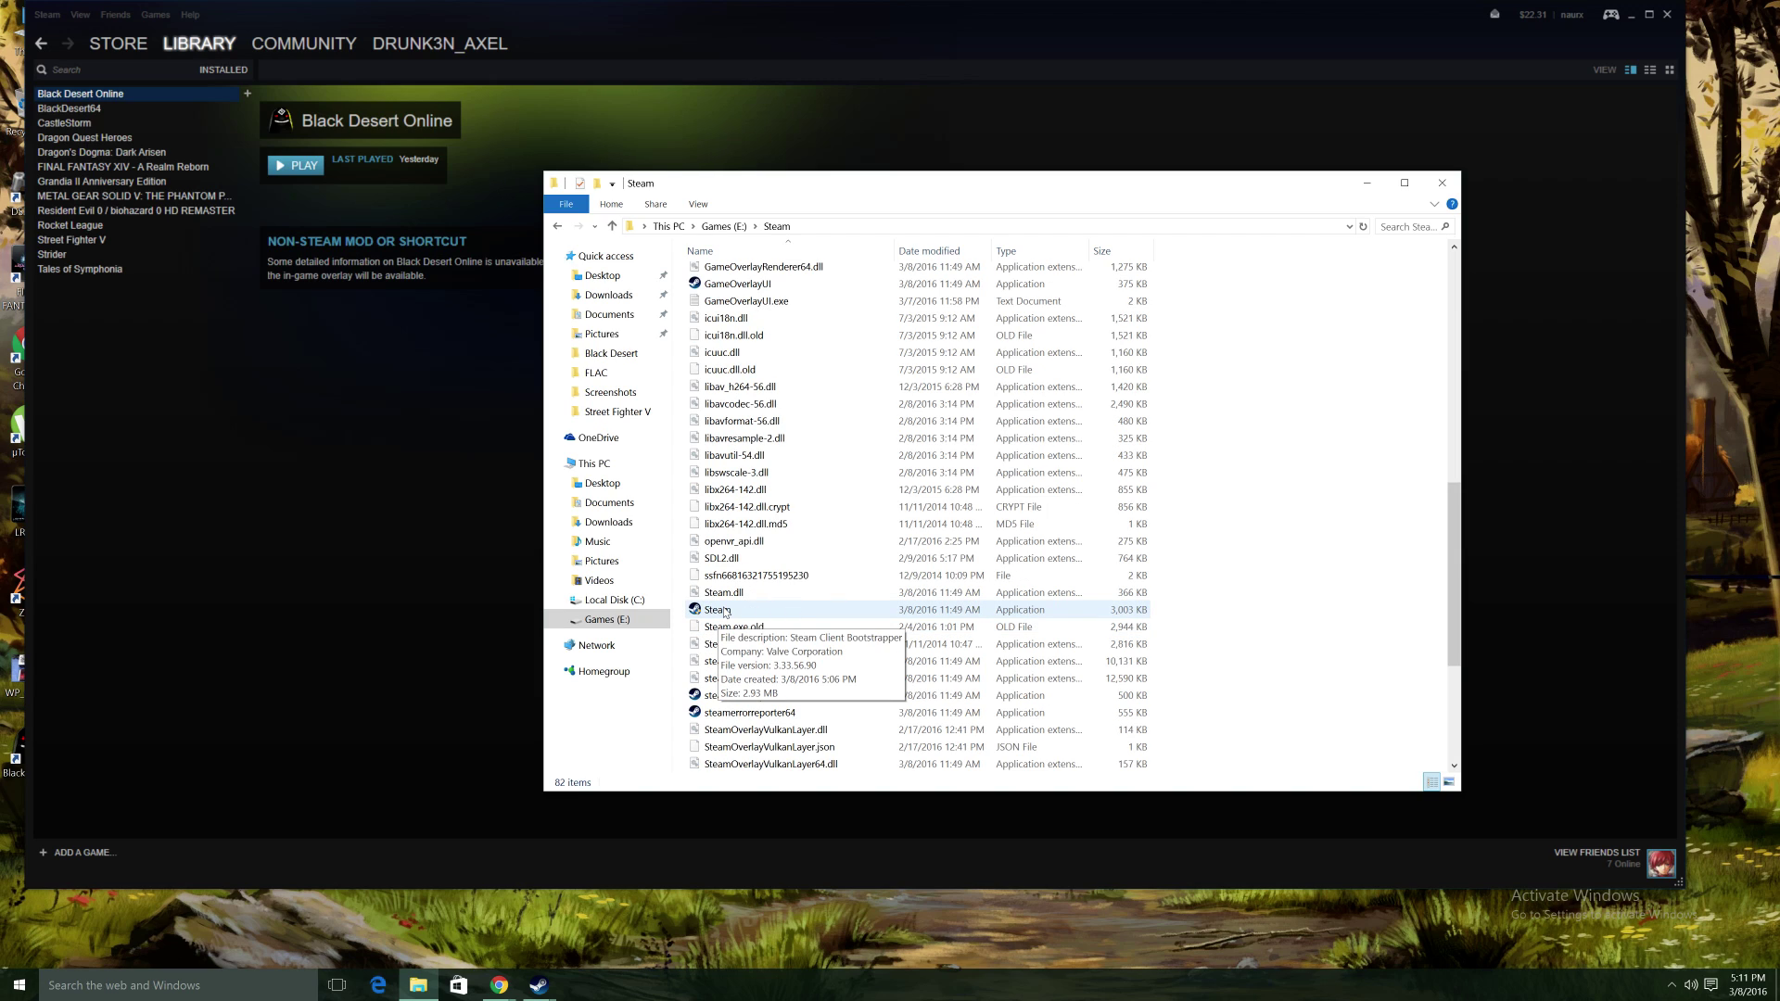
{"action": "right_click", "coordinate": [726, 613]}
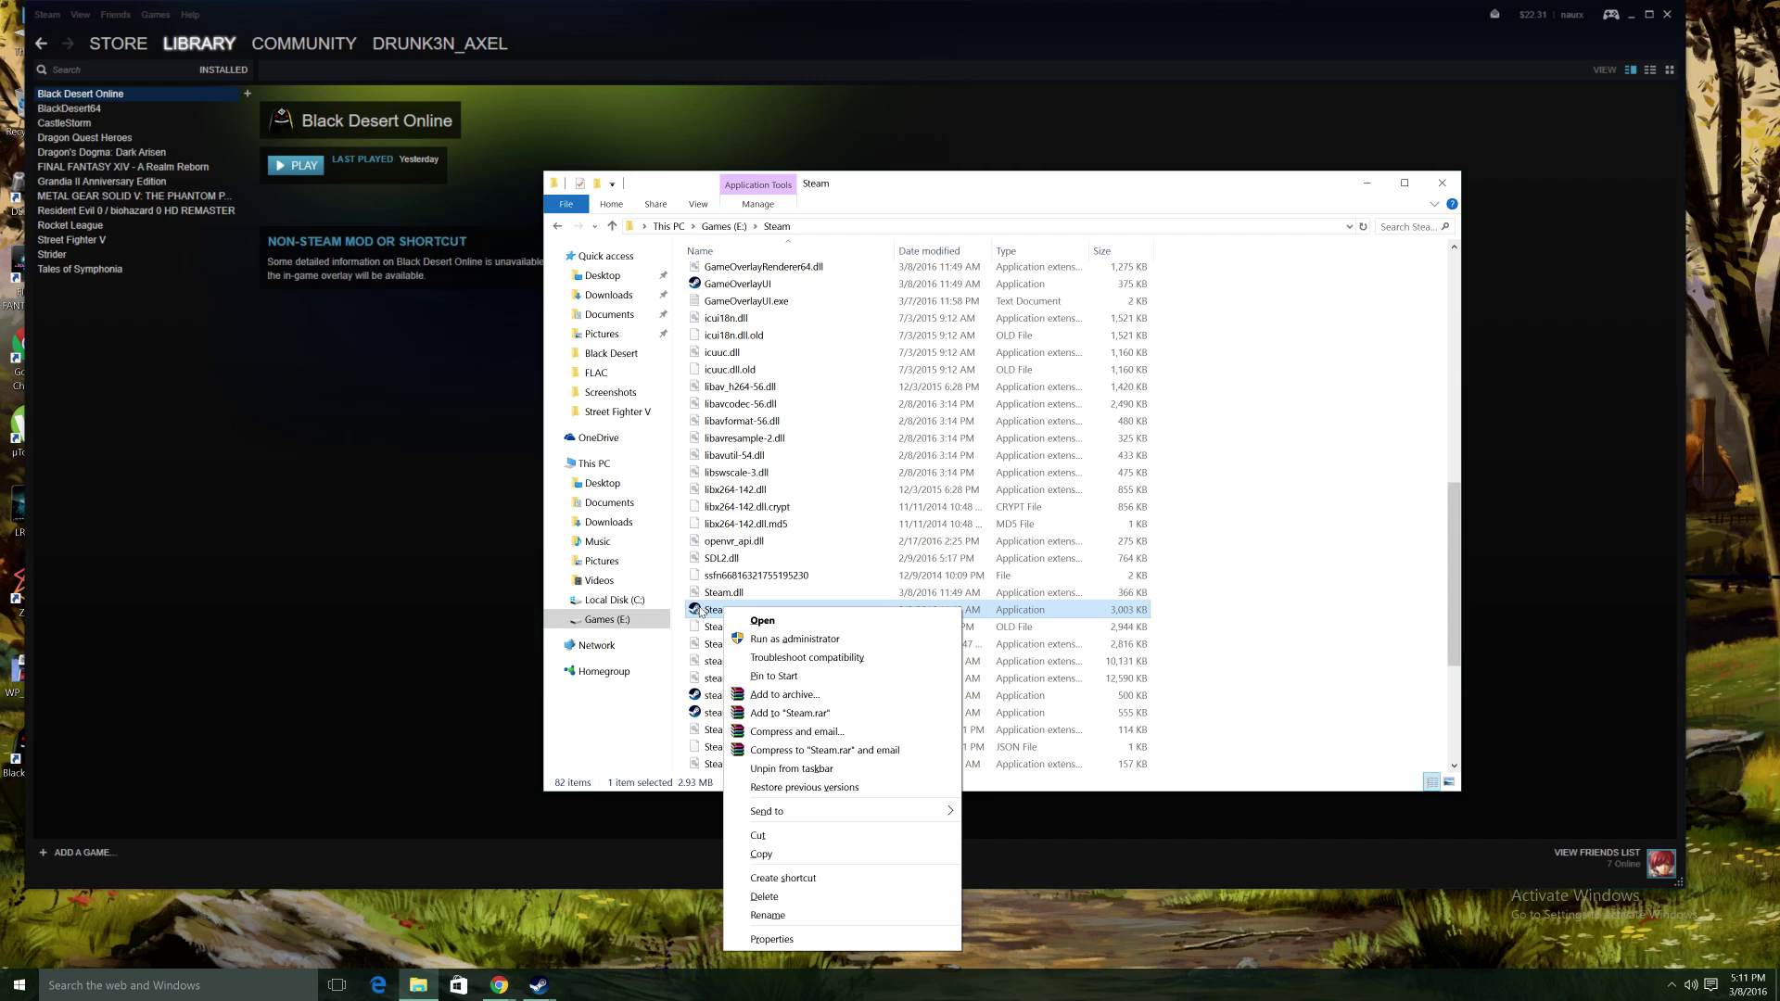
{"action": "left_click", "coordinate": [771, 940]}
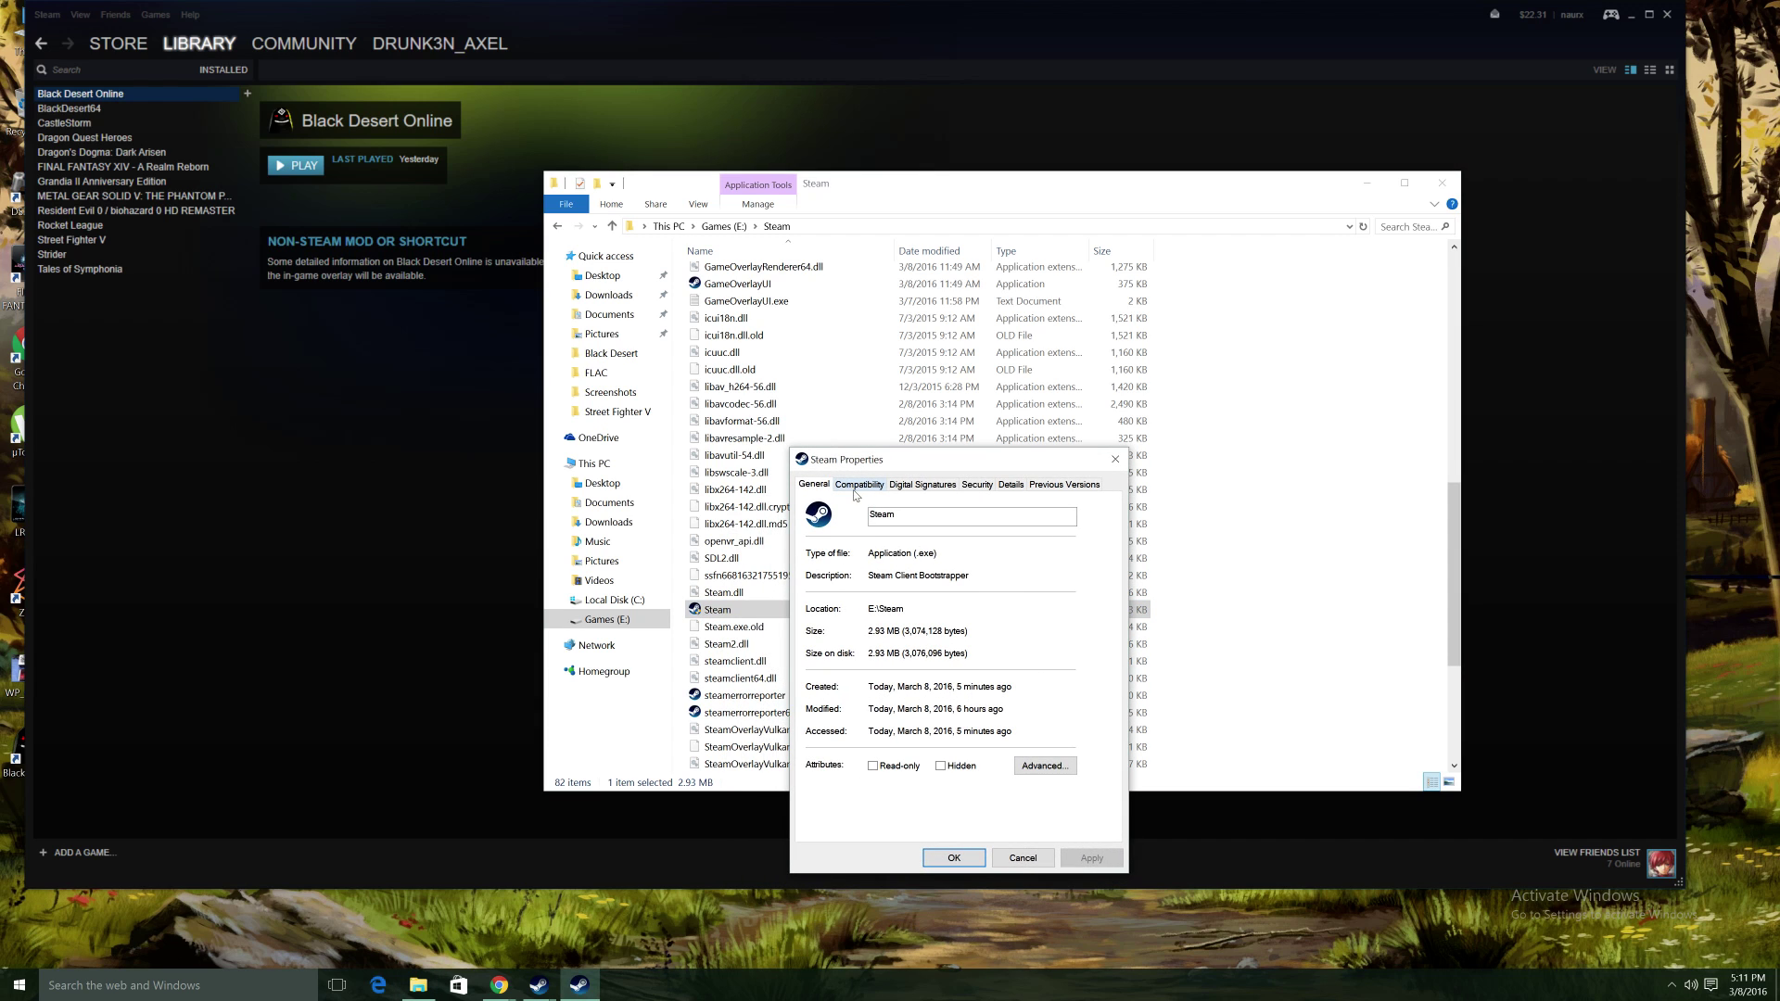
{"action": "left_click", "coordinate": [859, 490]}
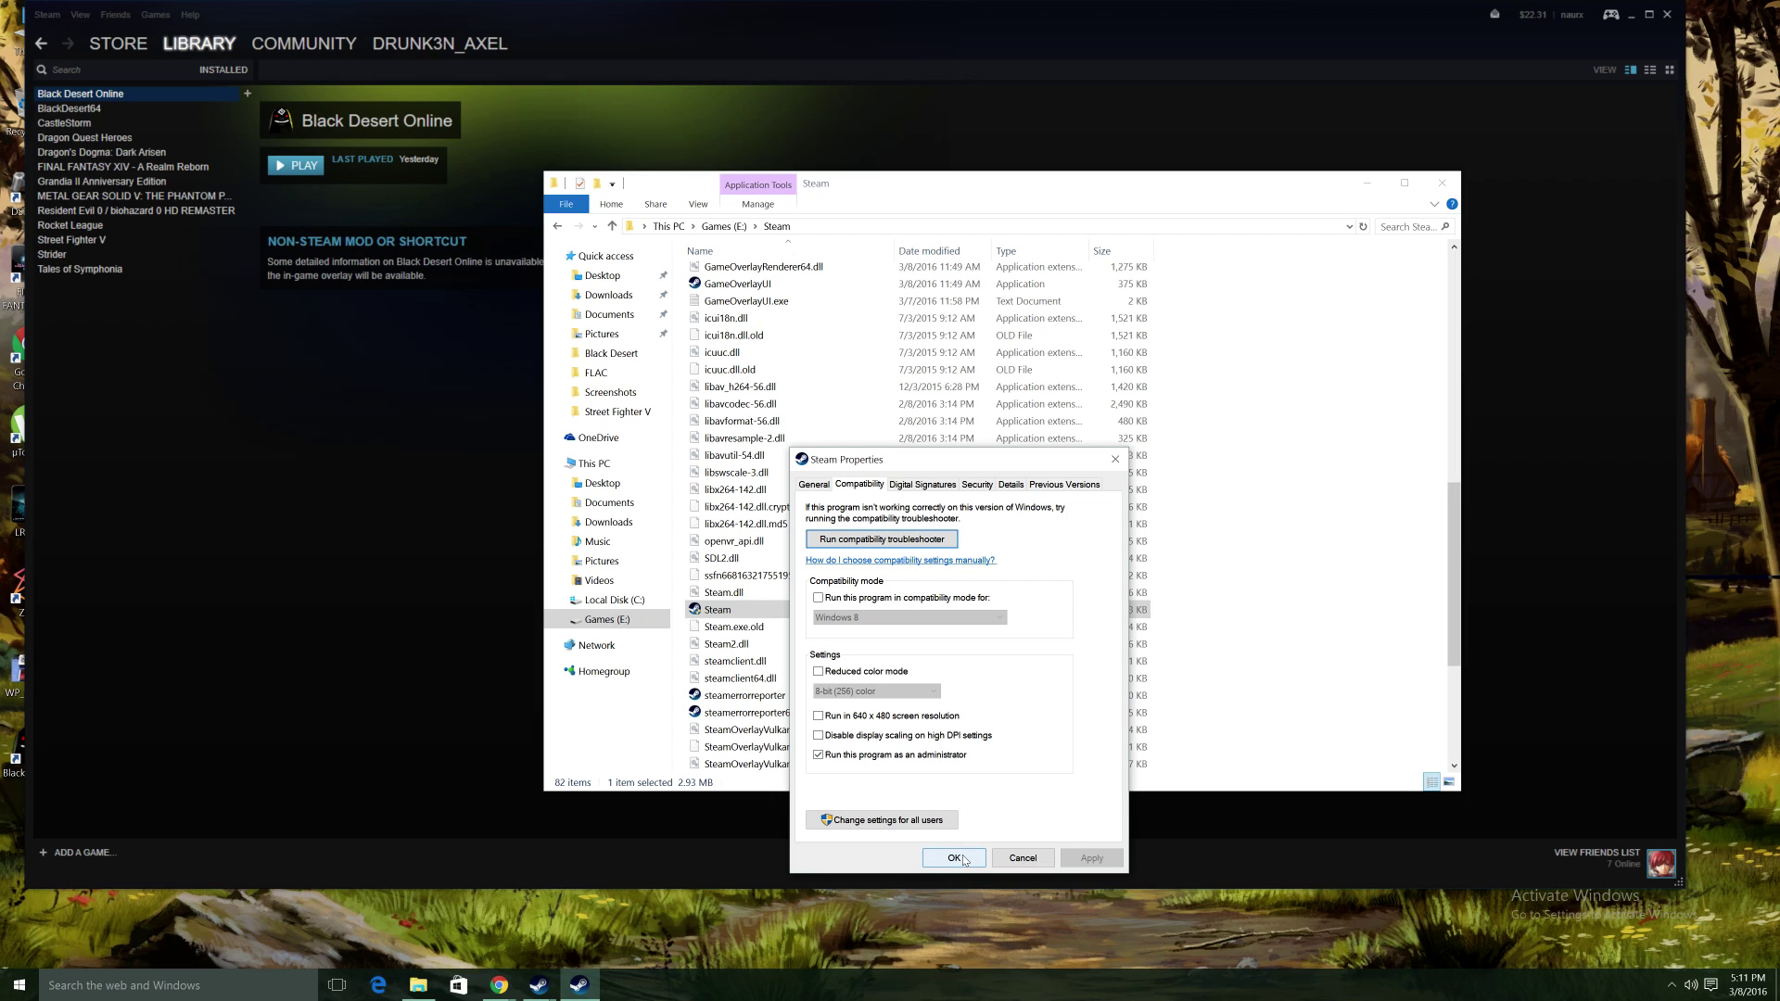
{"action": "left_click", "coordinate": [954, 858]}
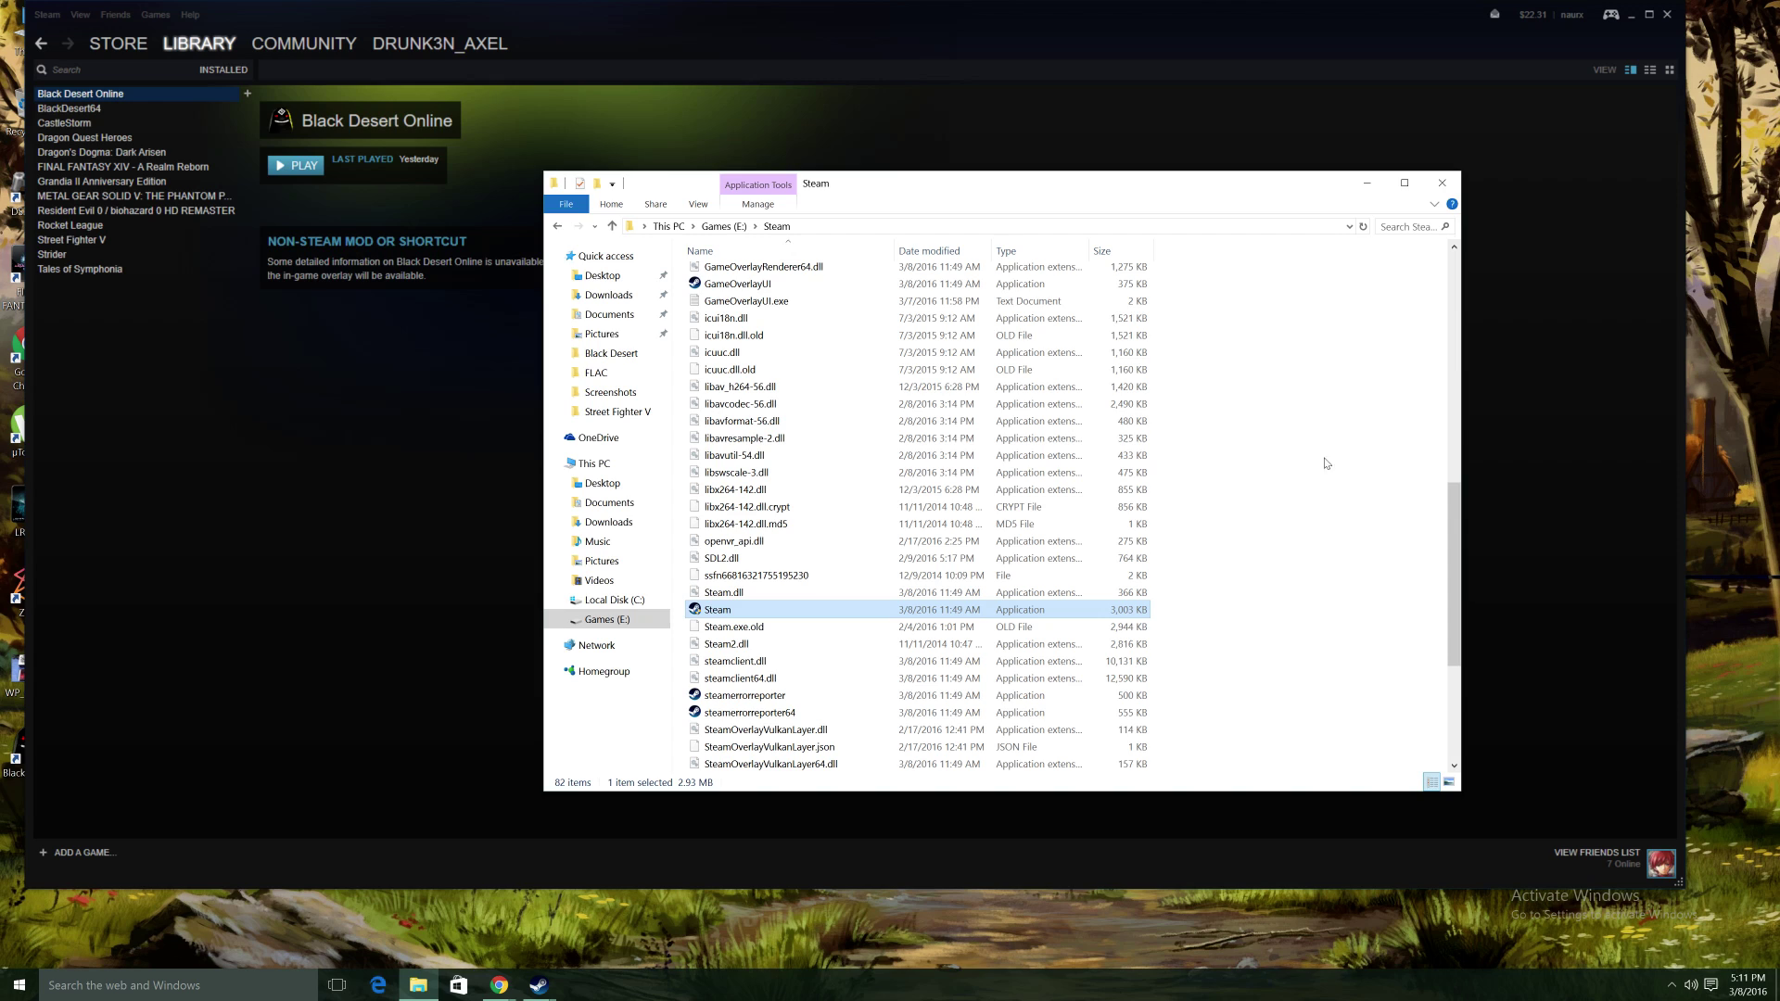
- Minimize the Explorer window and bring up Steam's Games menu
{"action": "left_click", "coordinate": [1367, 185]}
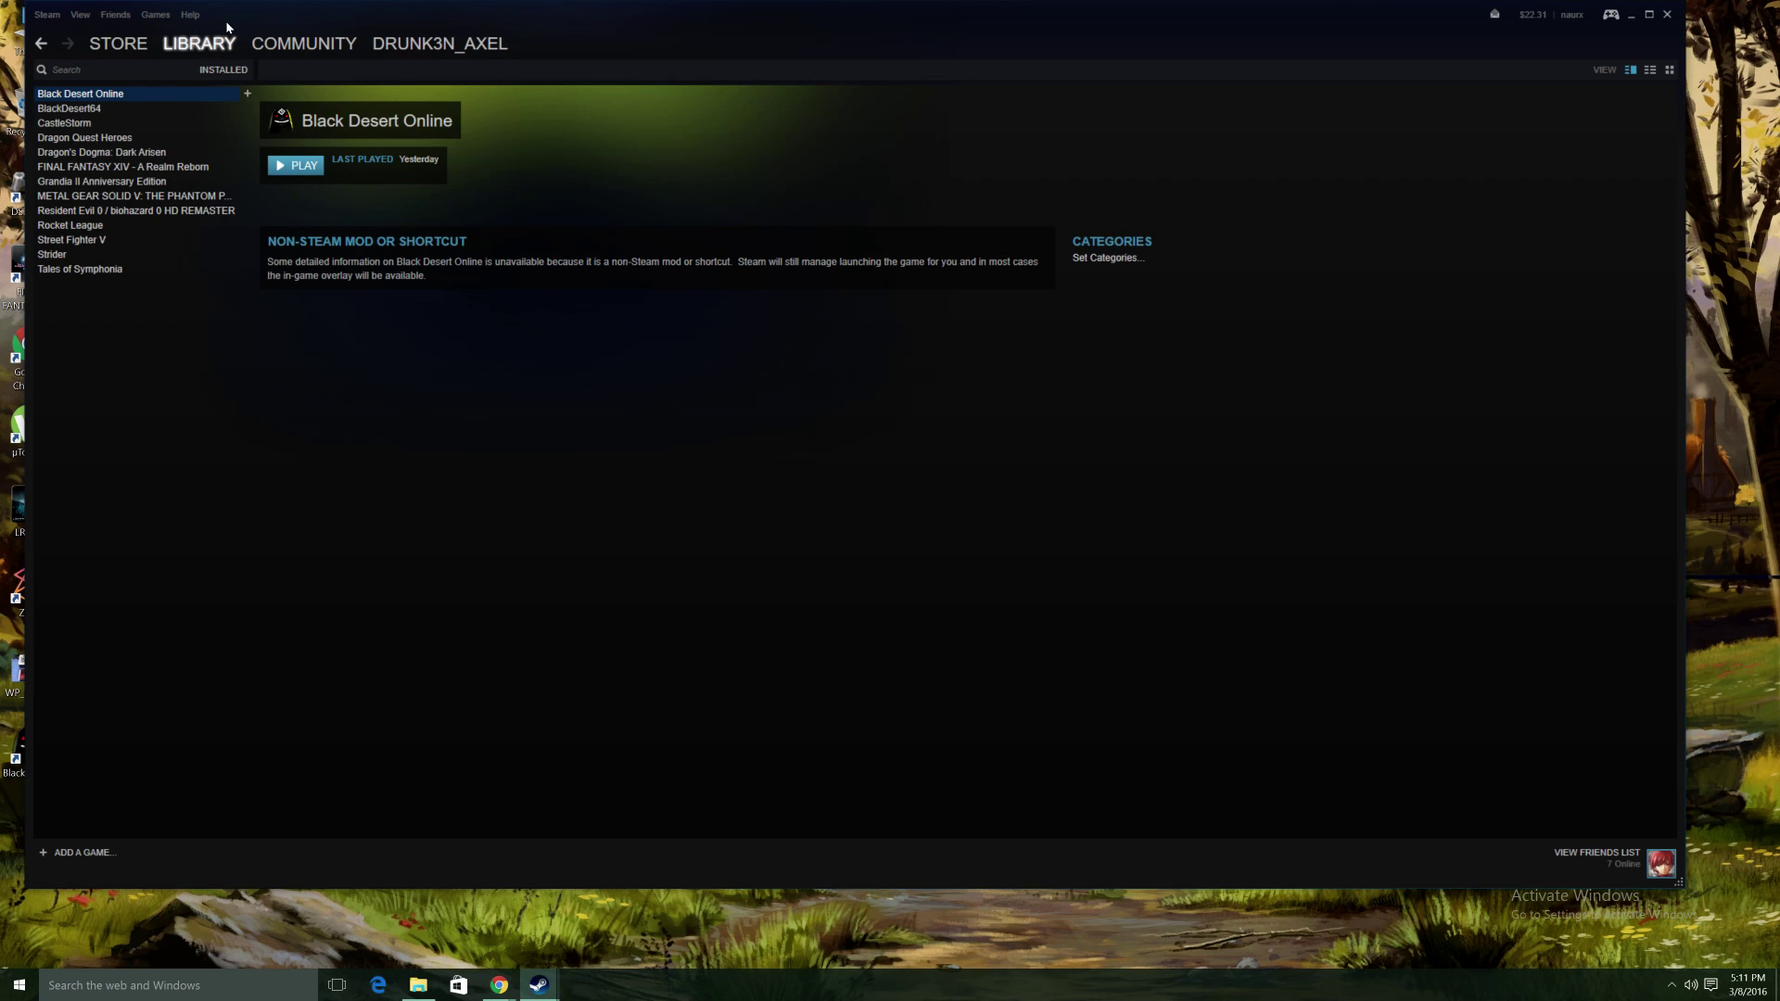
{"action": "left_click", "coordinate": [159, 18]}
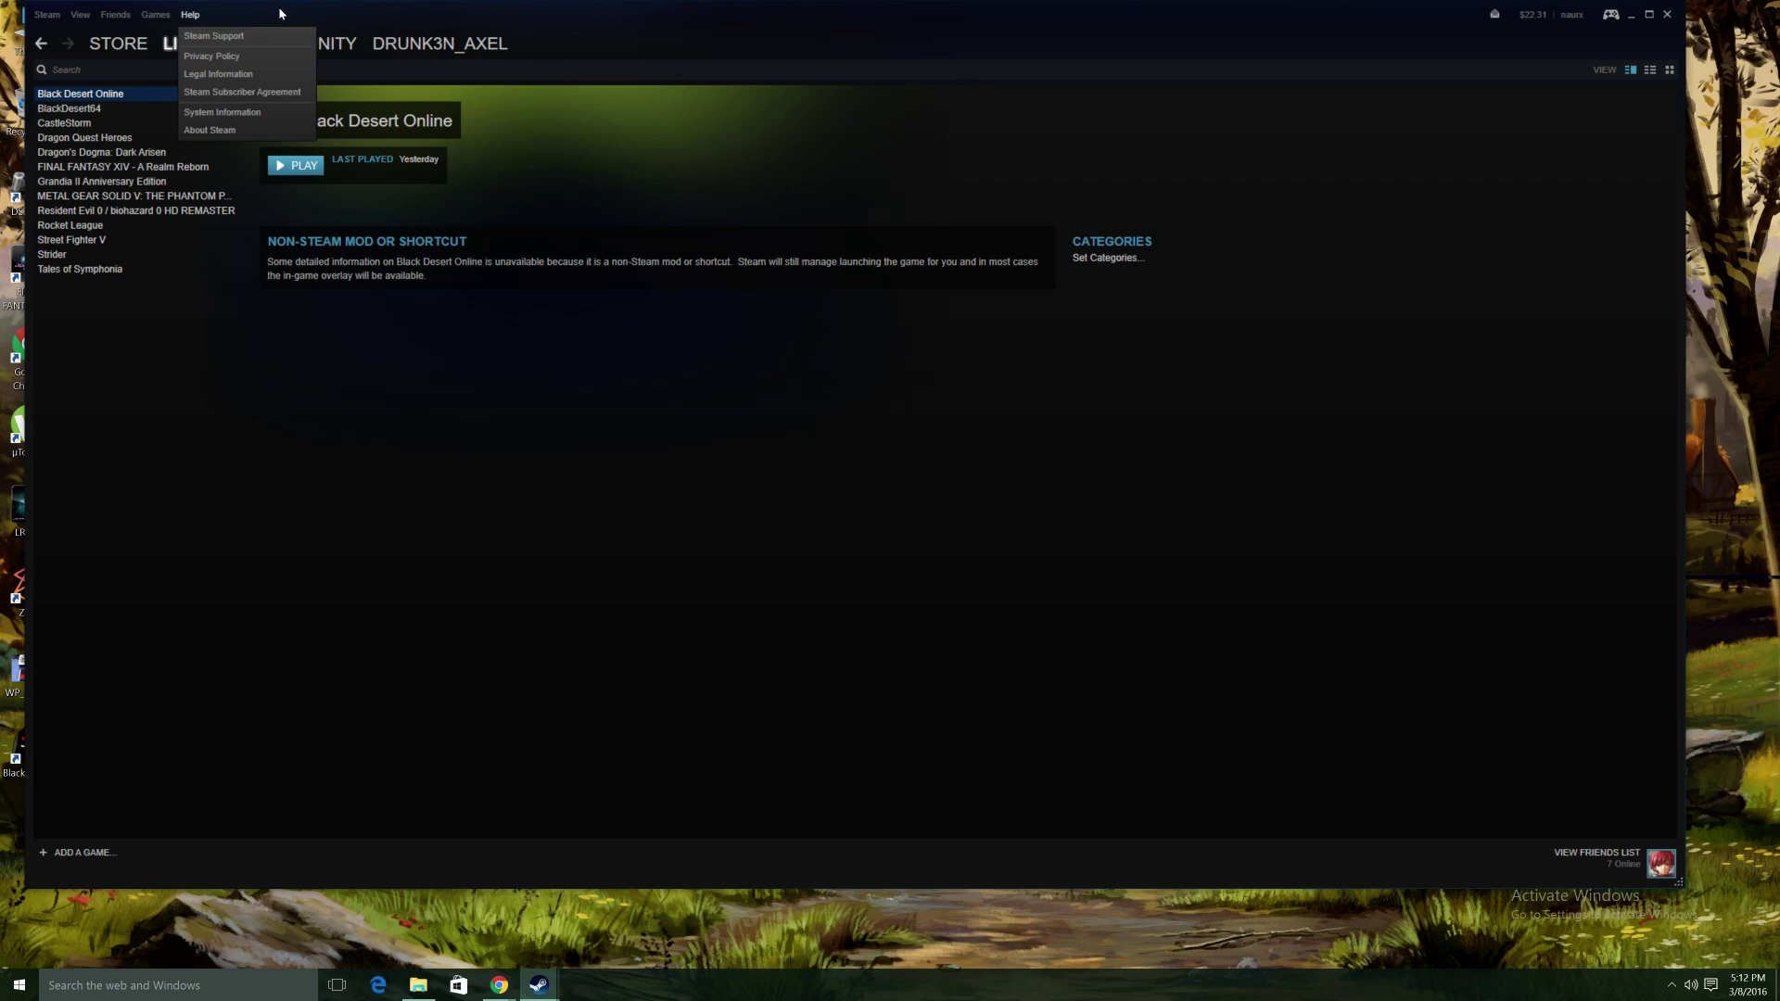
{"action": "left_click", "coordinate": [151, 18]}
{"action": "left_click", "coordinate": [151, 18]}
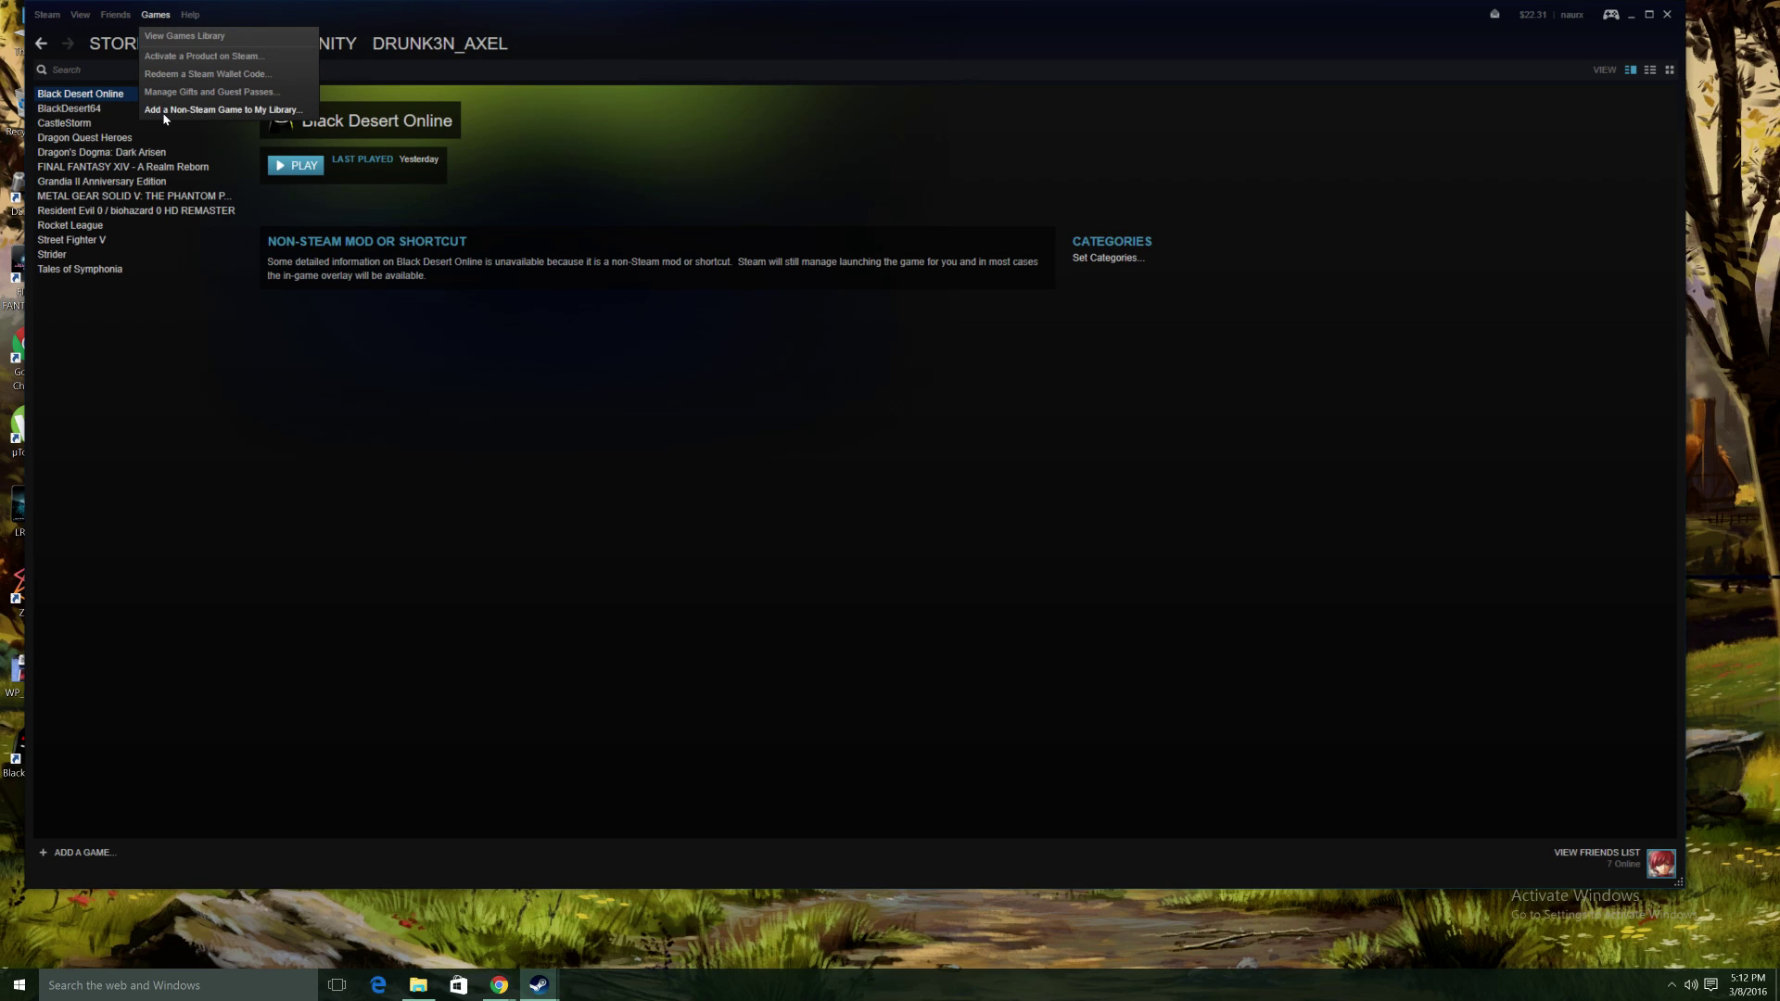
{"action": "left_click", "coordinate": [233, 111]}
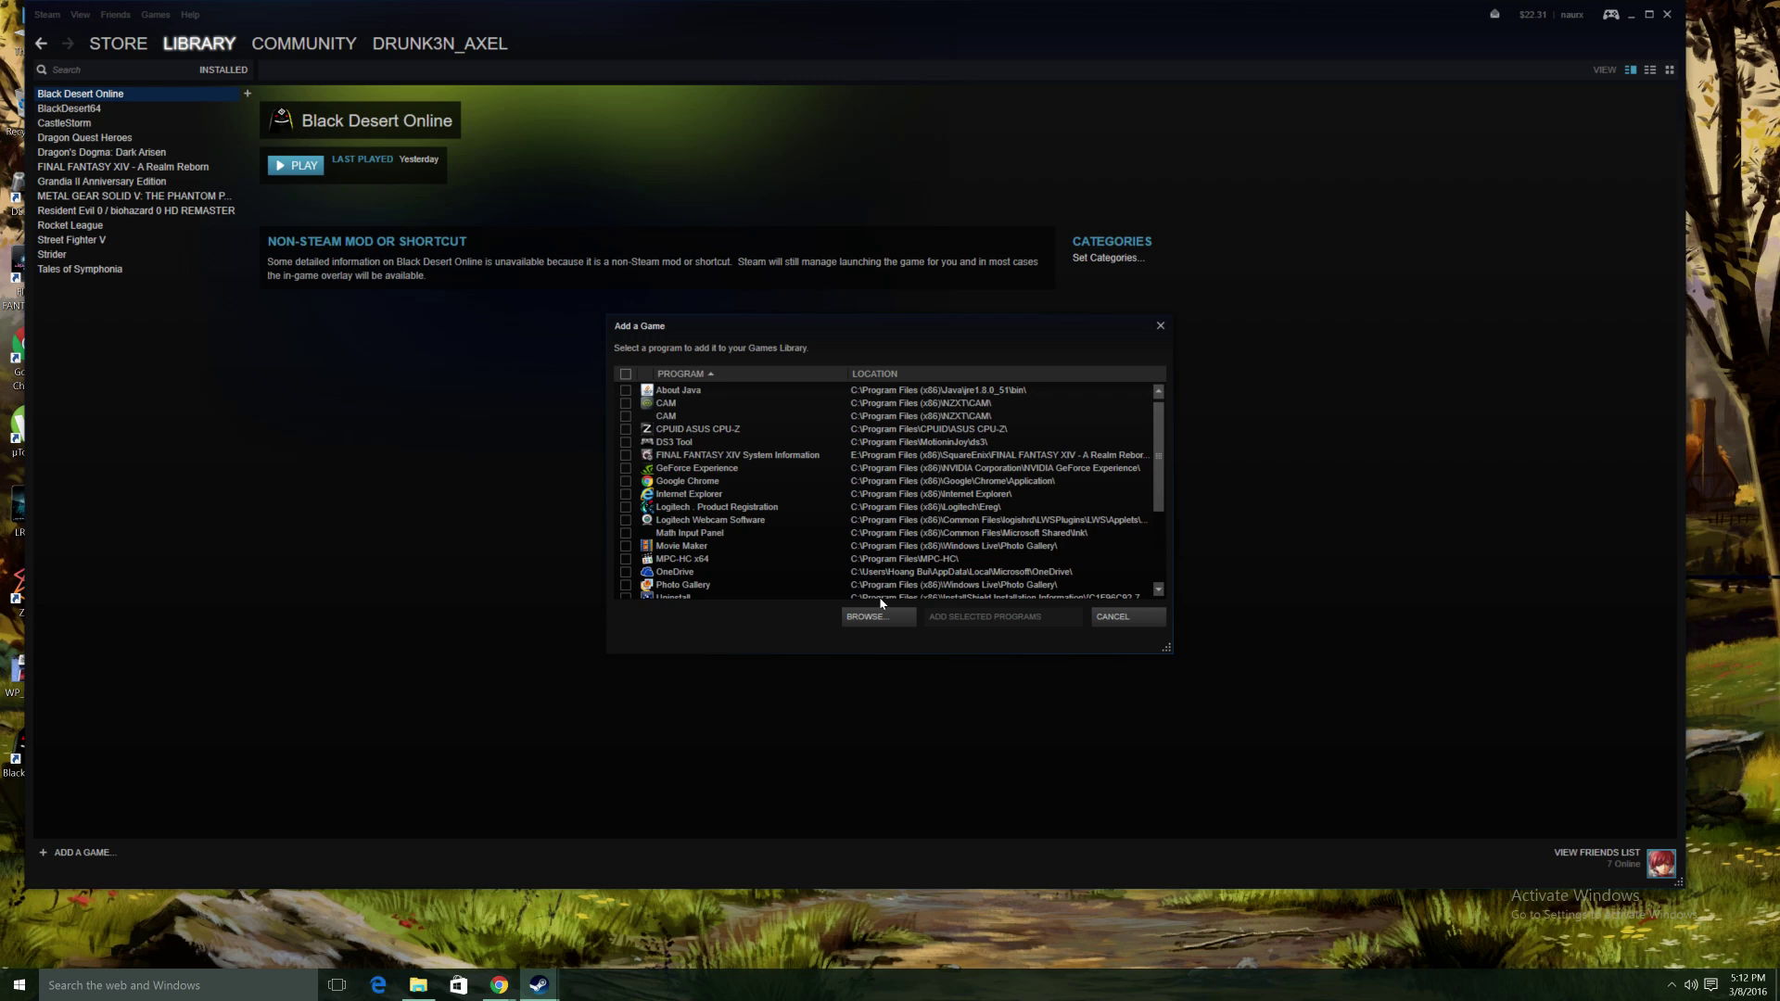
{"action": "left_click", "coordinate": [876, 619]}
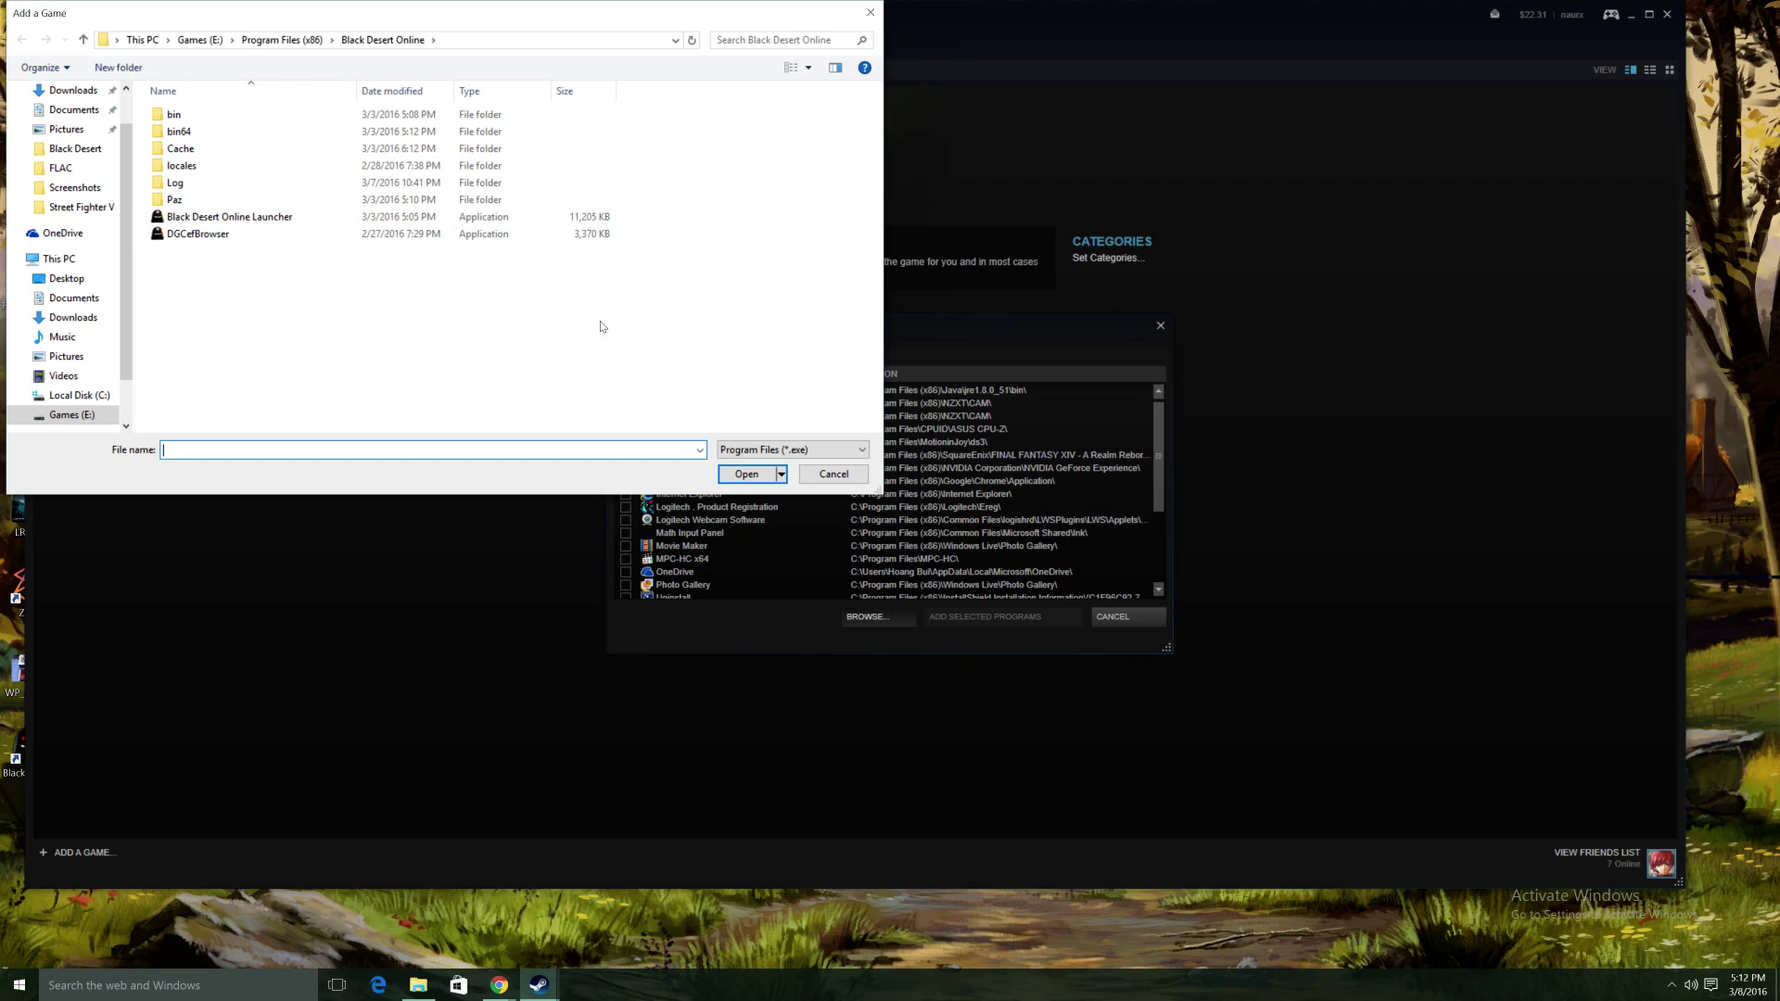
{"action": "left_click", "coordinate": [833, 475]}
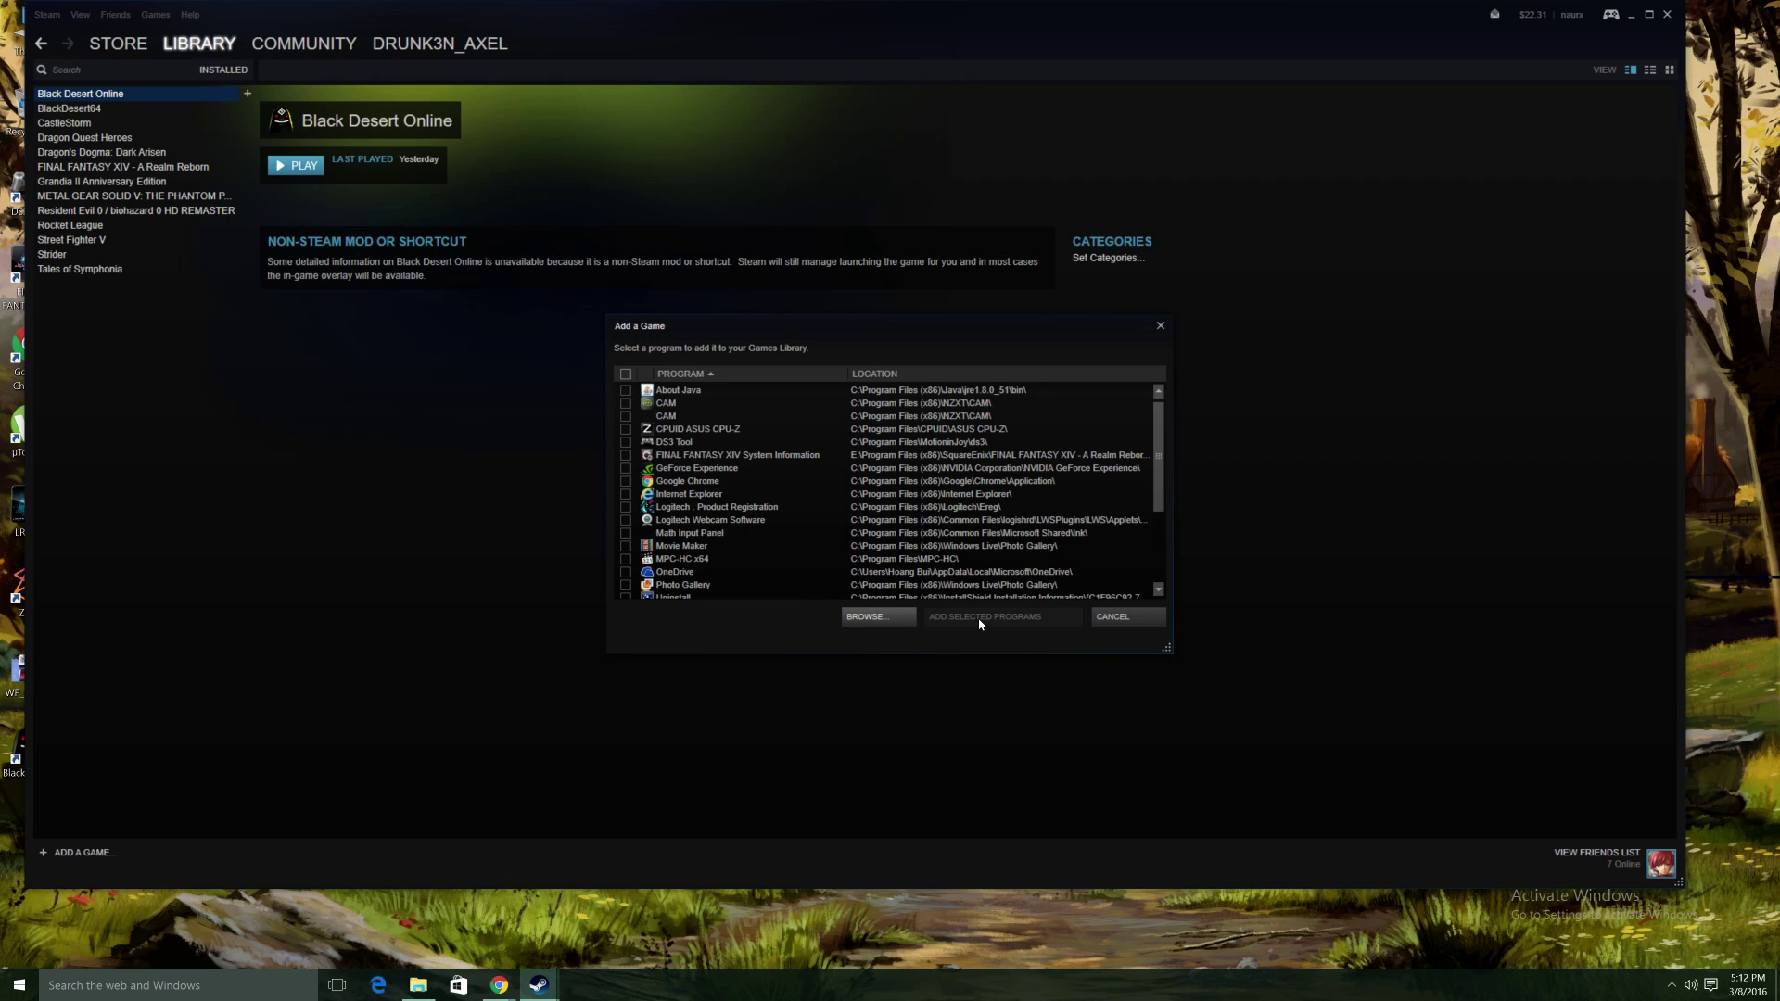
{"action": "left_click", "coordinate": [1106, 619]}
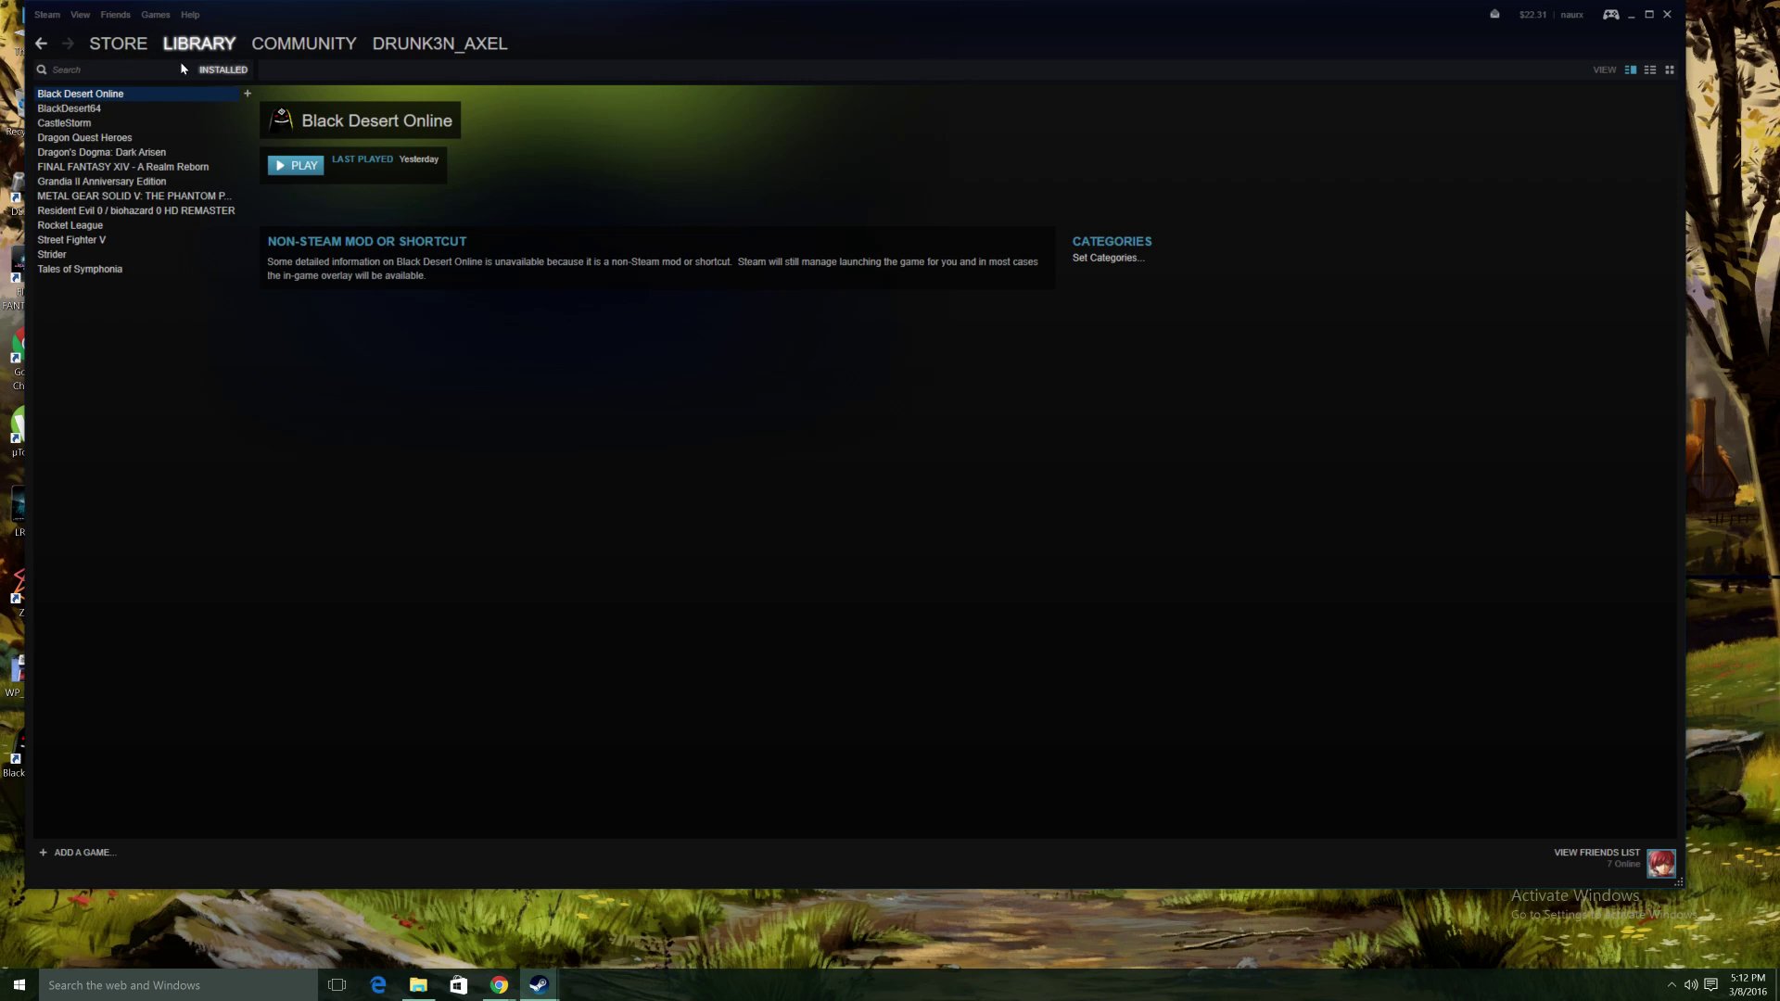
- Create a Black Desert Online desktop shortcut, then shift Steam aside to reveal it
{"action": "mouse_move", "coordinate": [120, 50]}
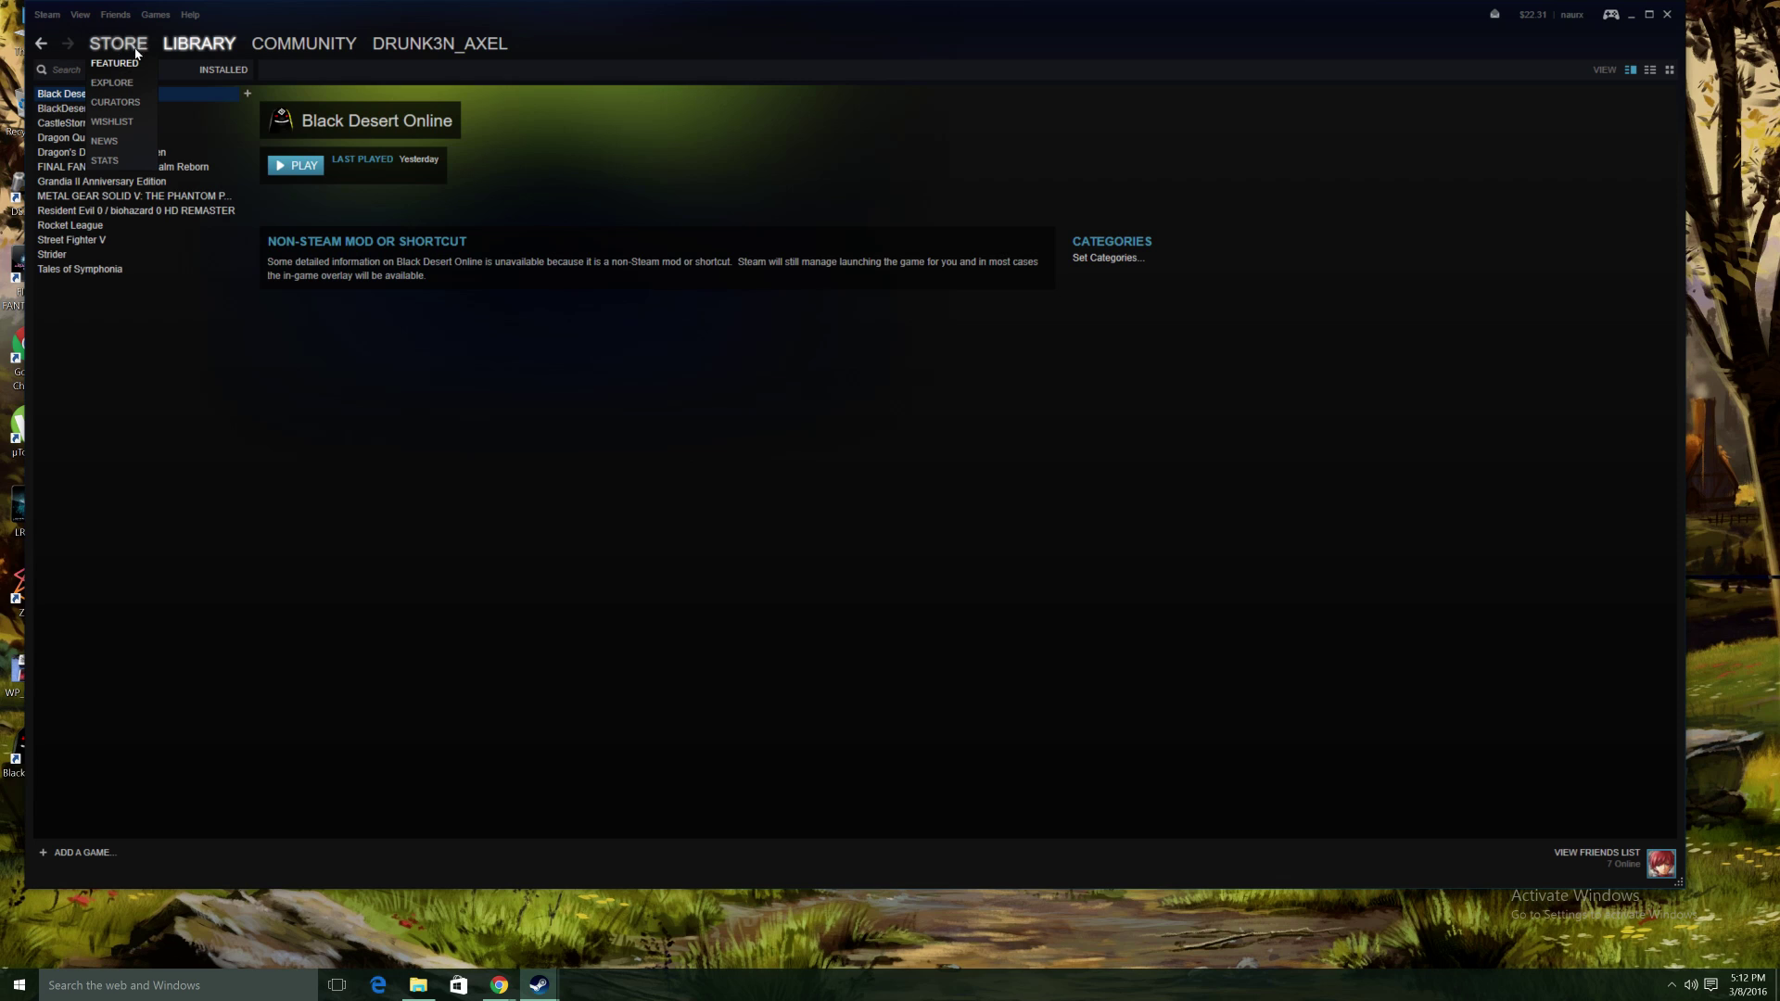
{"action": "left_click", "coordinate": [120, 109]}
{"action": "left_click", "coordinate": [106, 93]}
{"action": "right_click", "coordinate": [107, 96]}
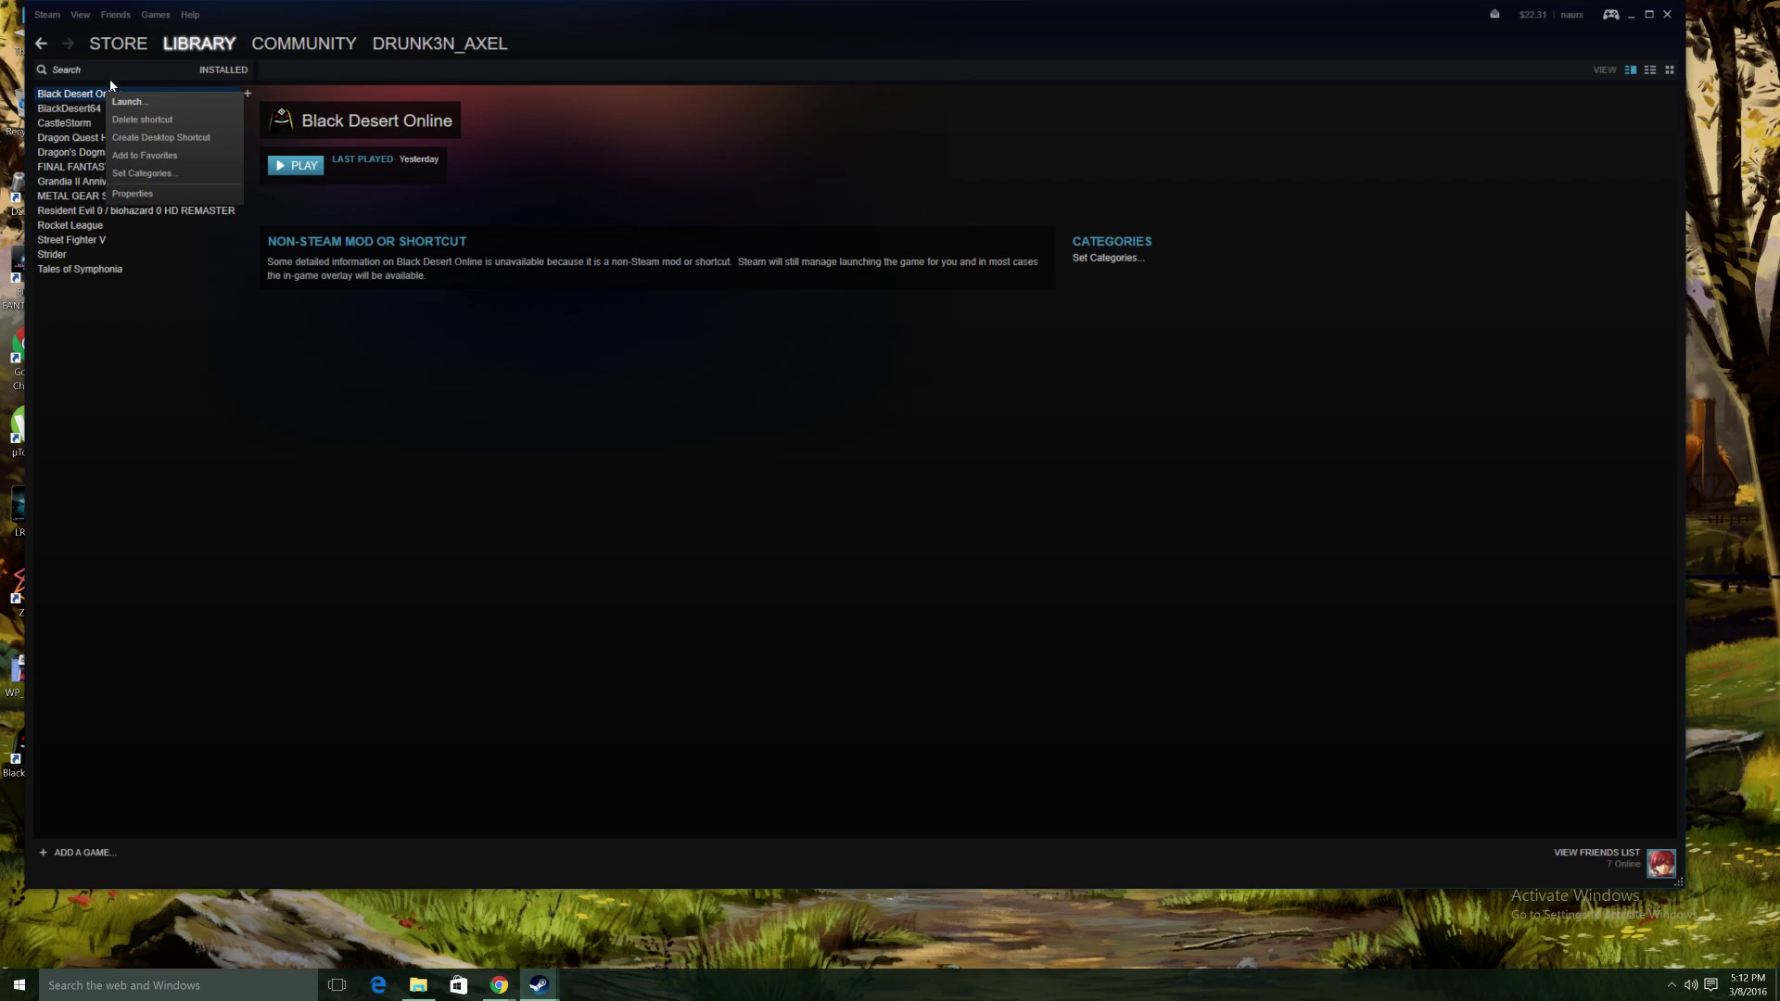
{"action": "left_click", "coordinate": [161, 143]}
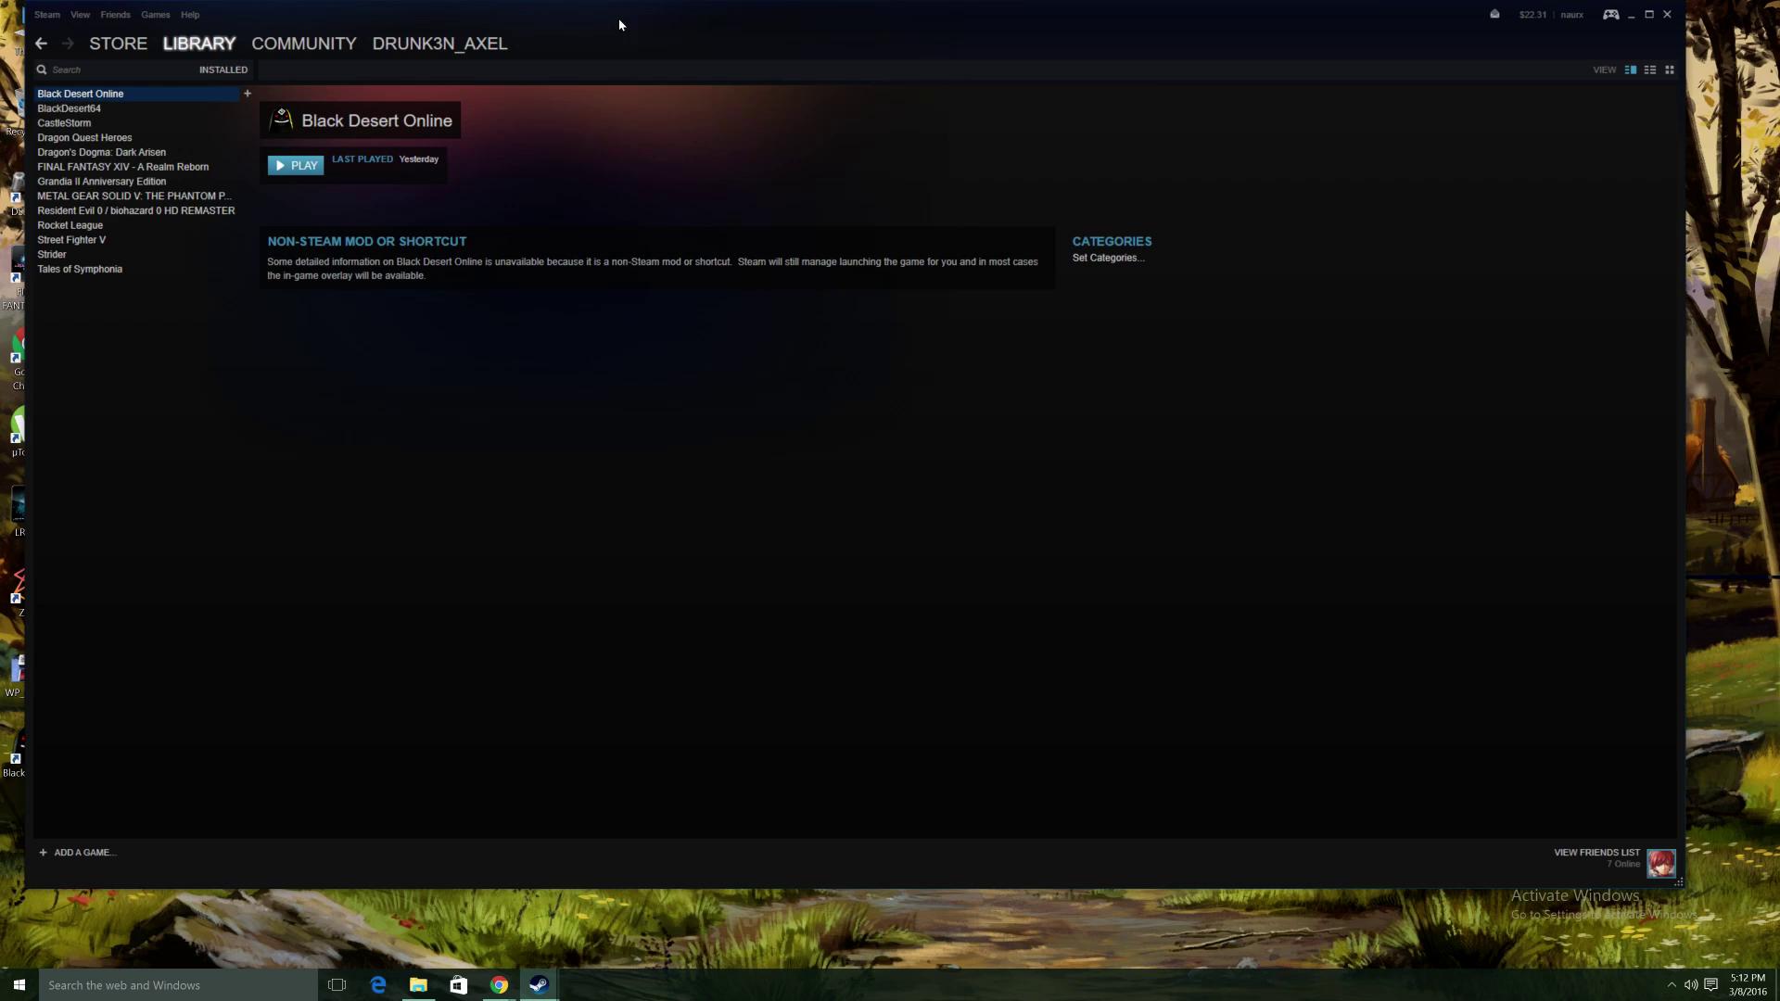
{"action": "mouse_move", "coordinate": [617, 23]}
{"action": "left_mouse_down"}
{"action": "mouse_move", "coordinate": [744, 52]}
{"action": "mouse_move", "coordinate": [712, 30]}
{"action": "left_mouse_up"}
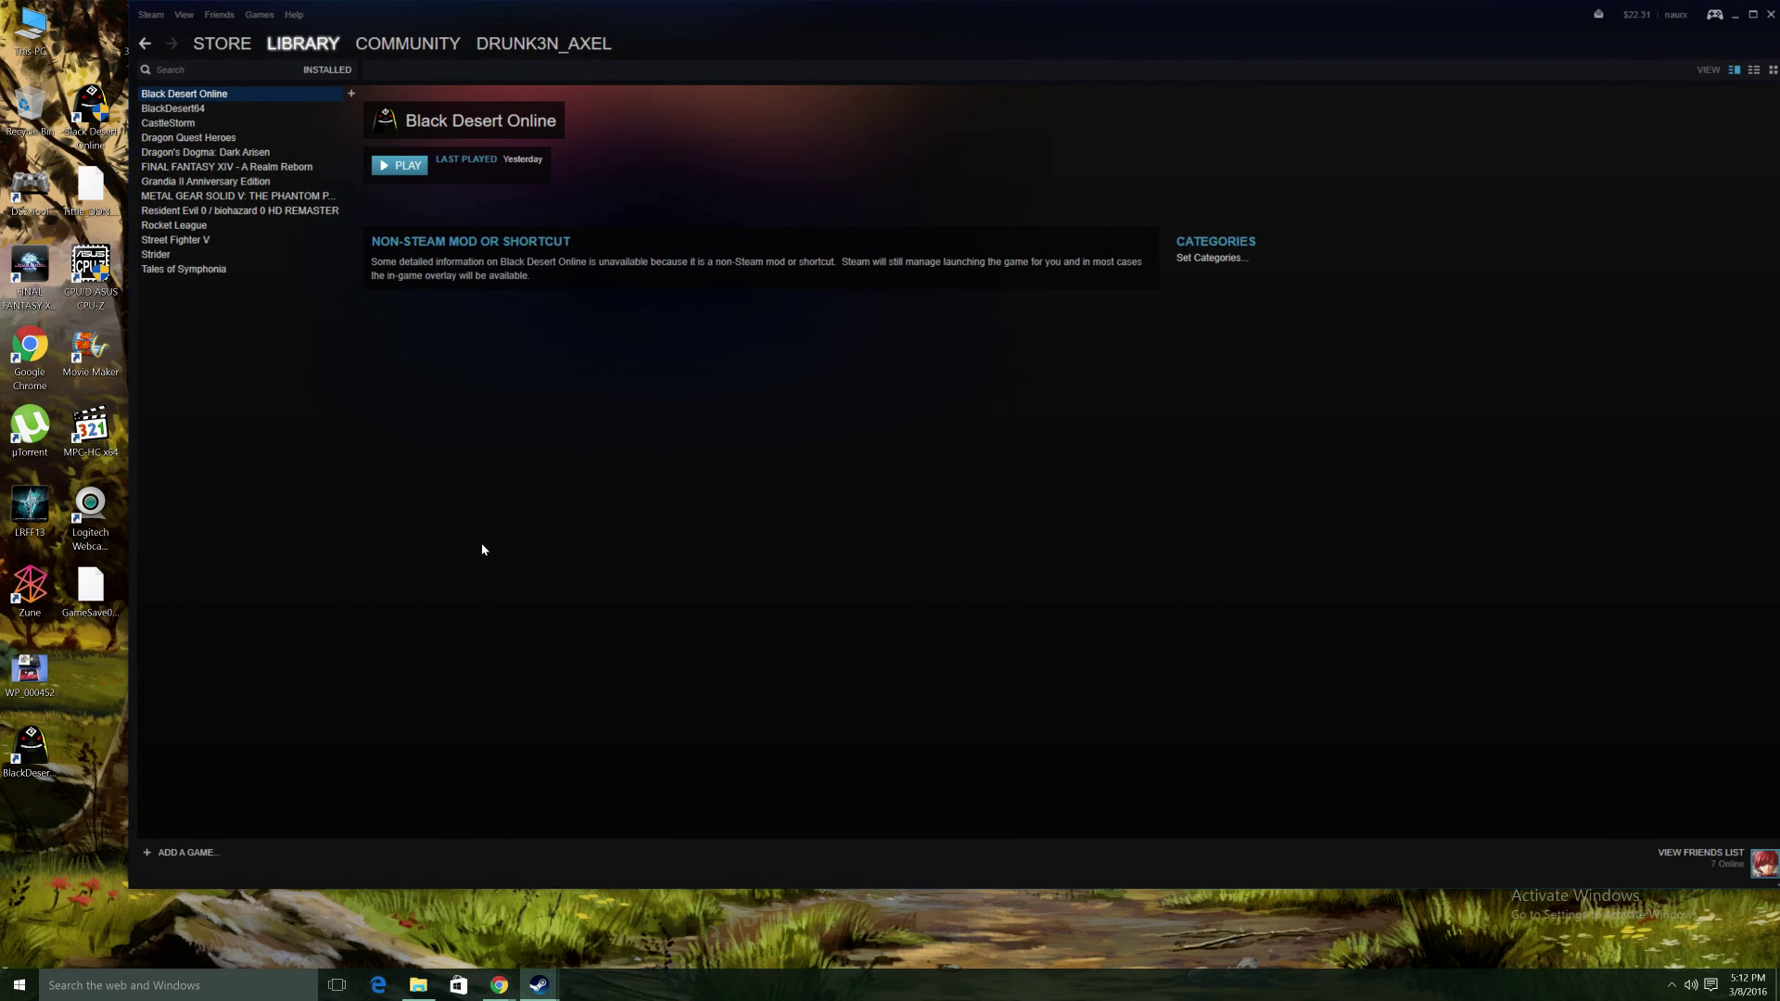
{"action": "left_click", "coordinate": [28, 747]}
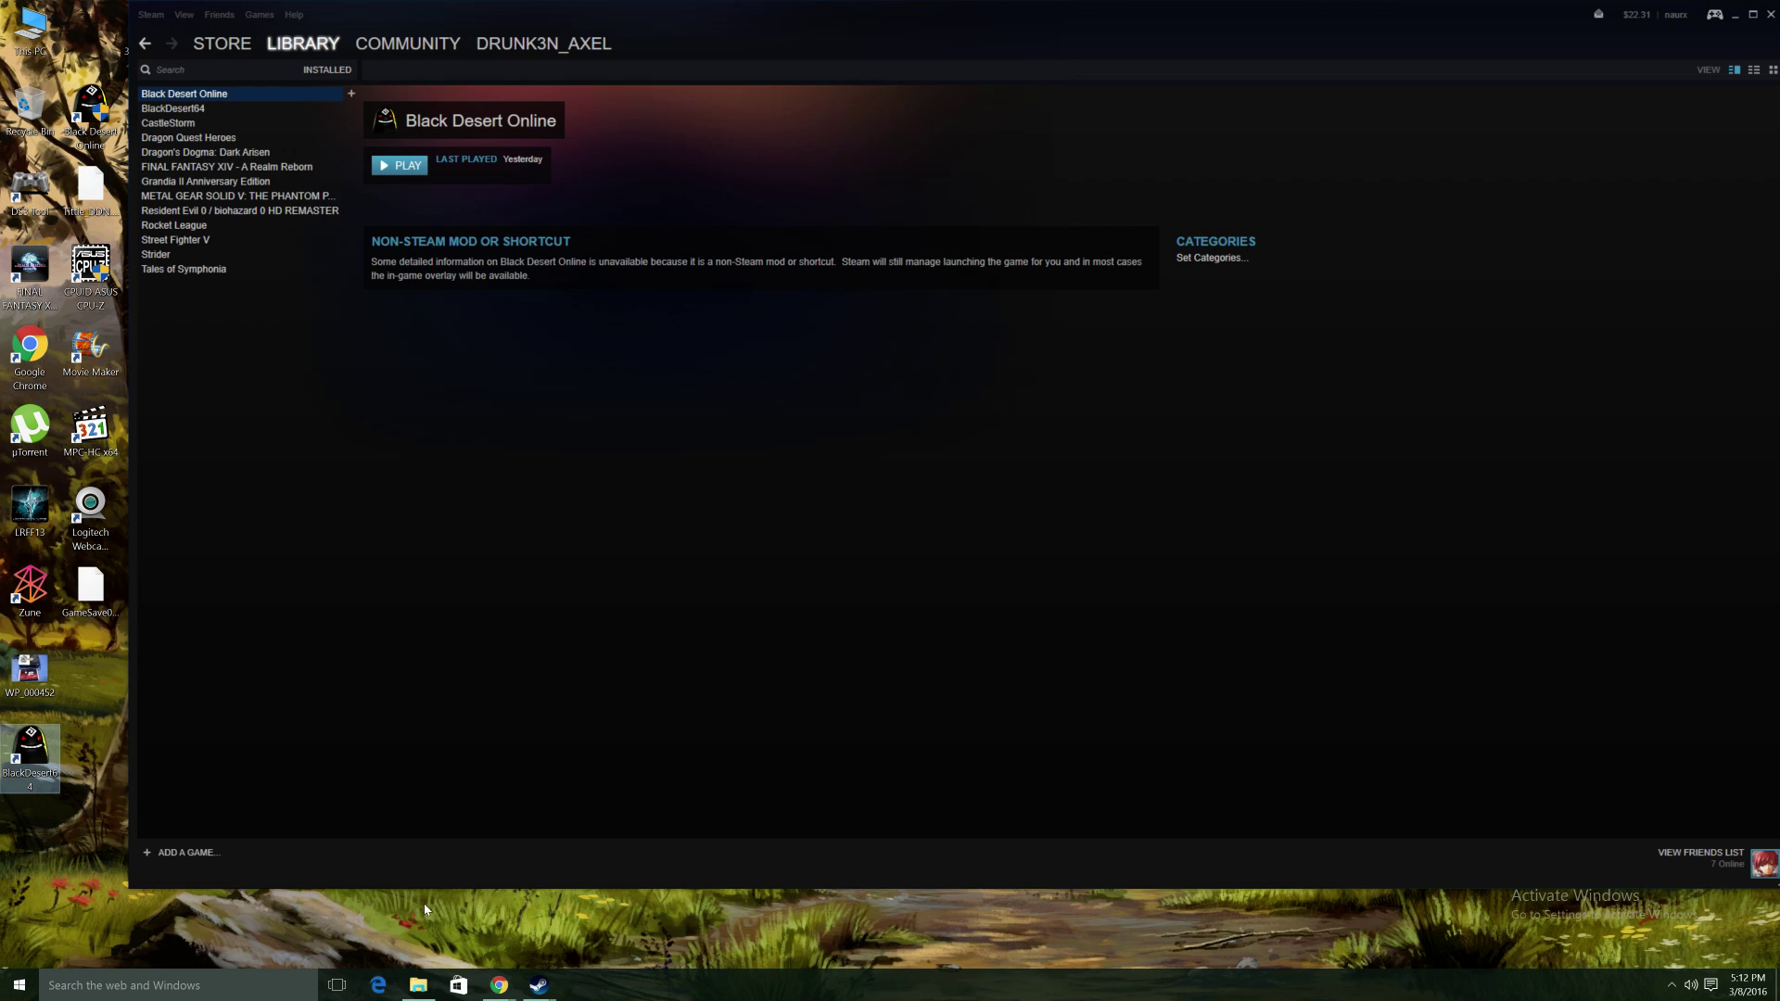
- Launch a new blank Notepad document from the Start menu and move it up-left
{"action": "right_click", "coordinate": [18, 984]}
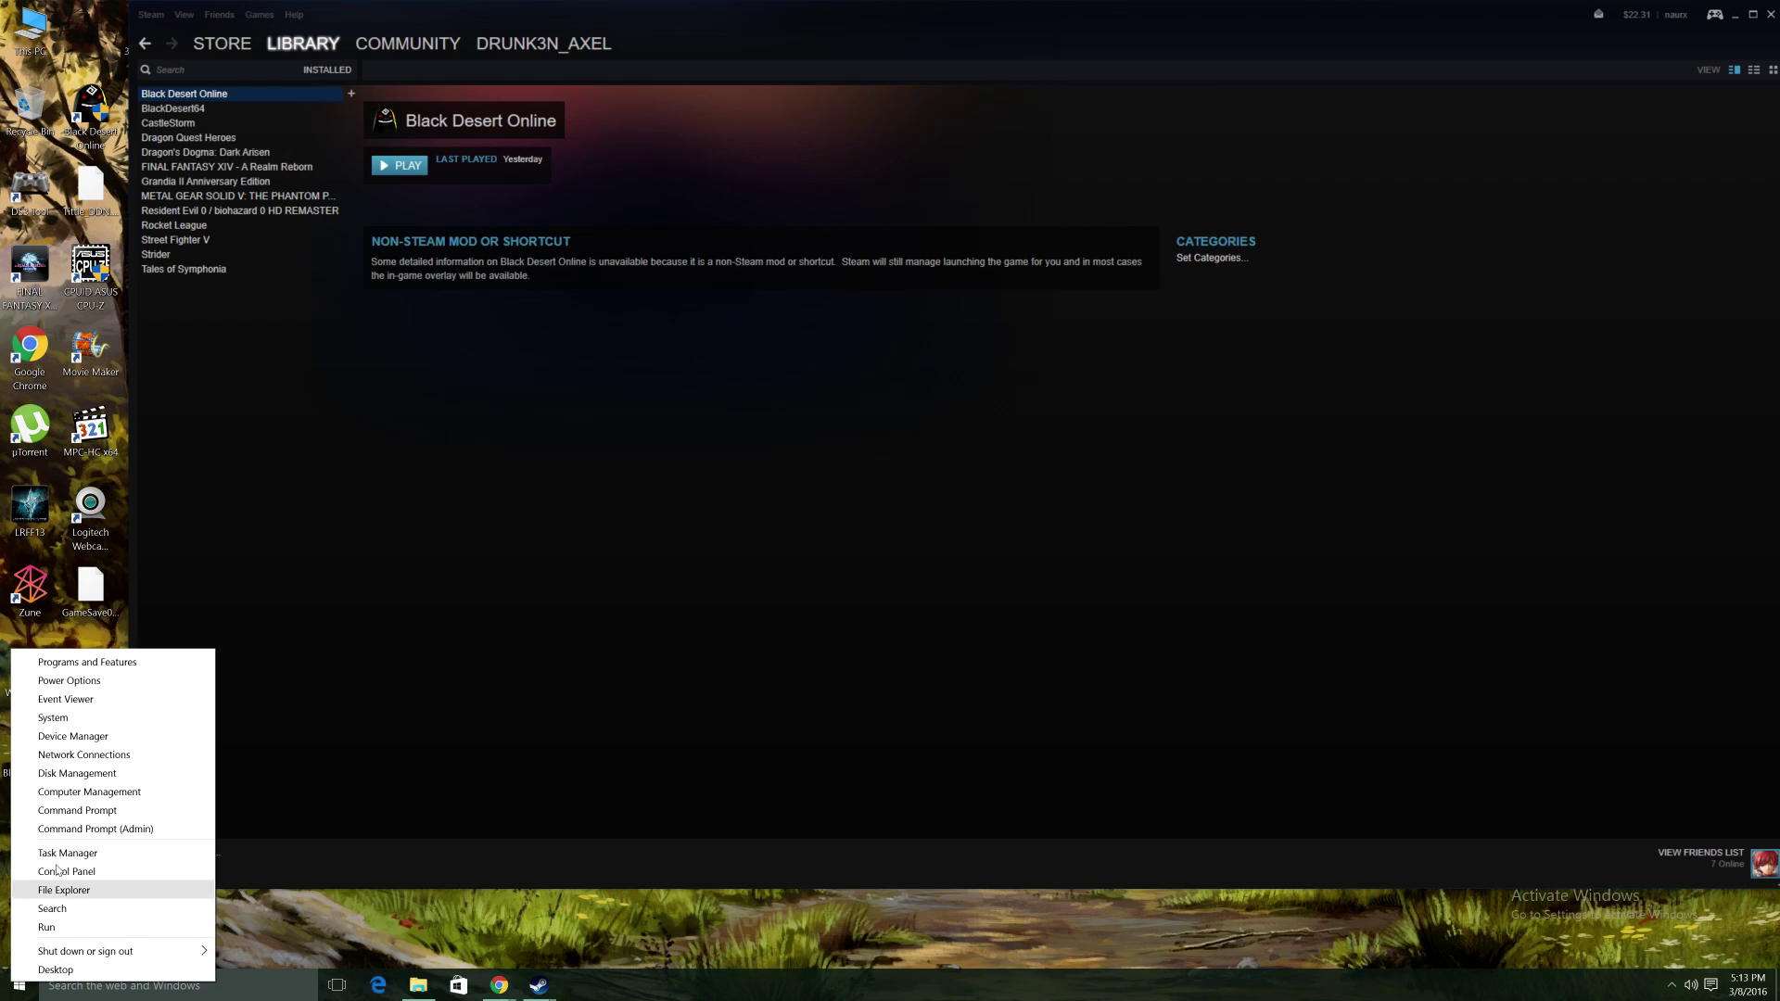
{"action": "key", "text": "Escape"}
{"action": "left_click", "coordinate": [18, 985]}
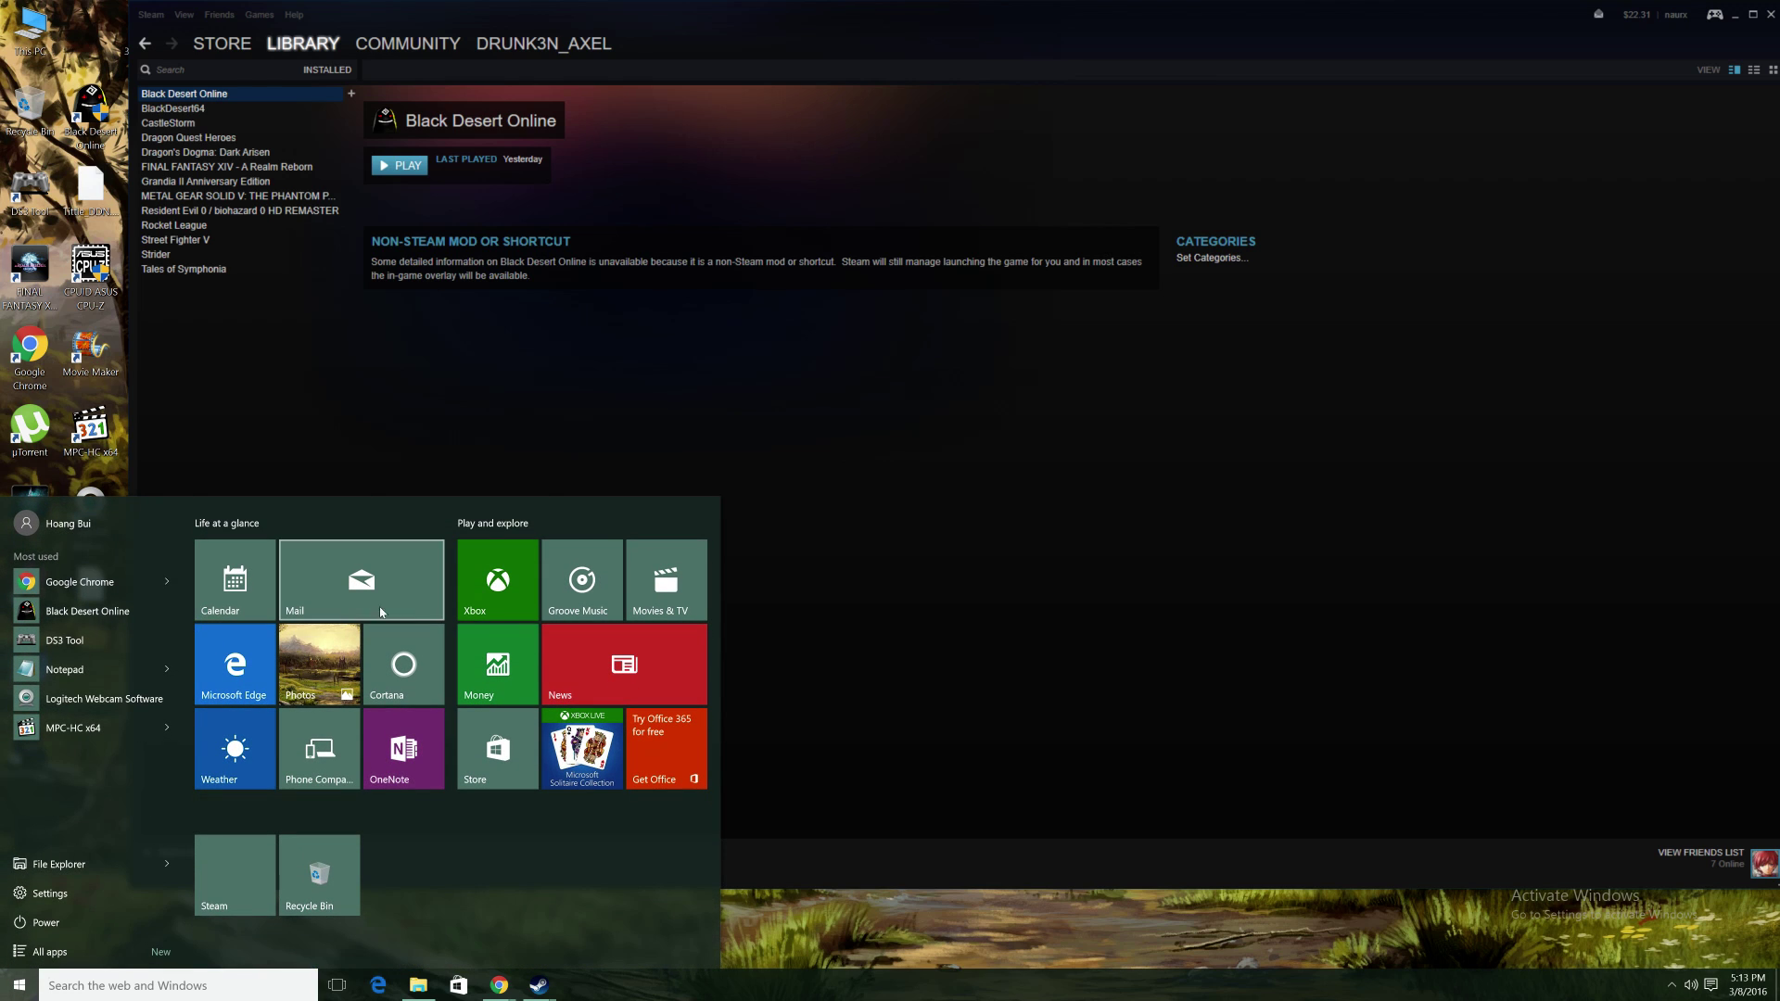
{"action": "left_click", "coordinate": [68, 681]}
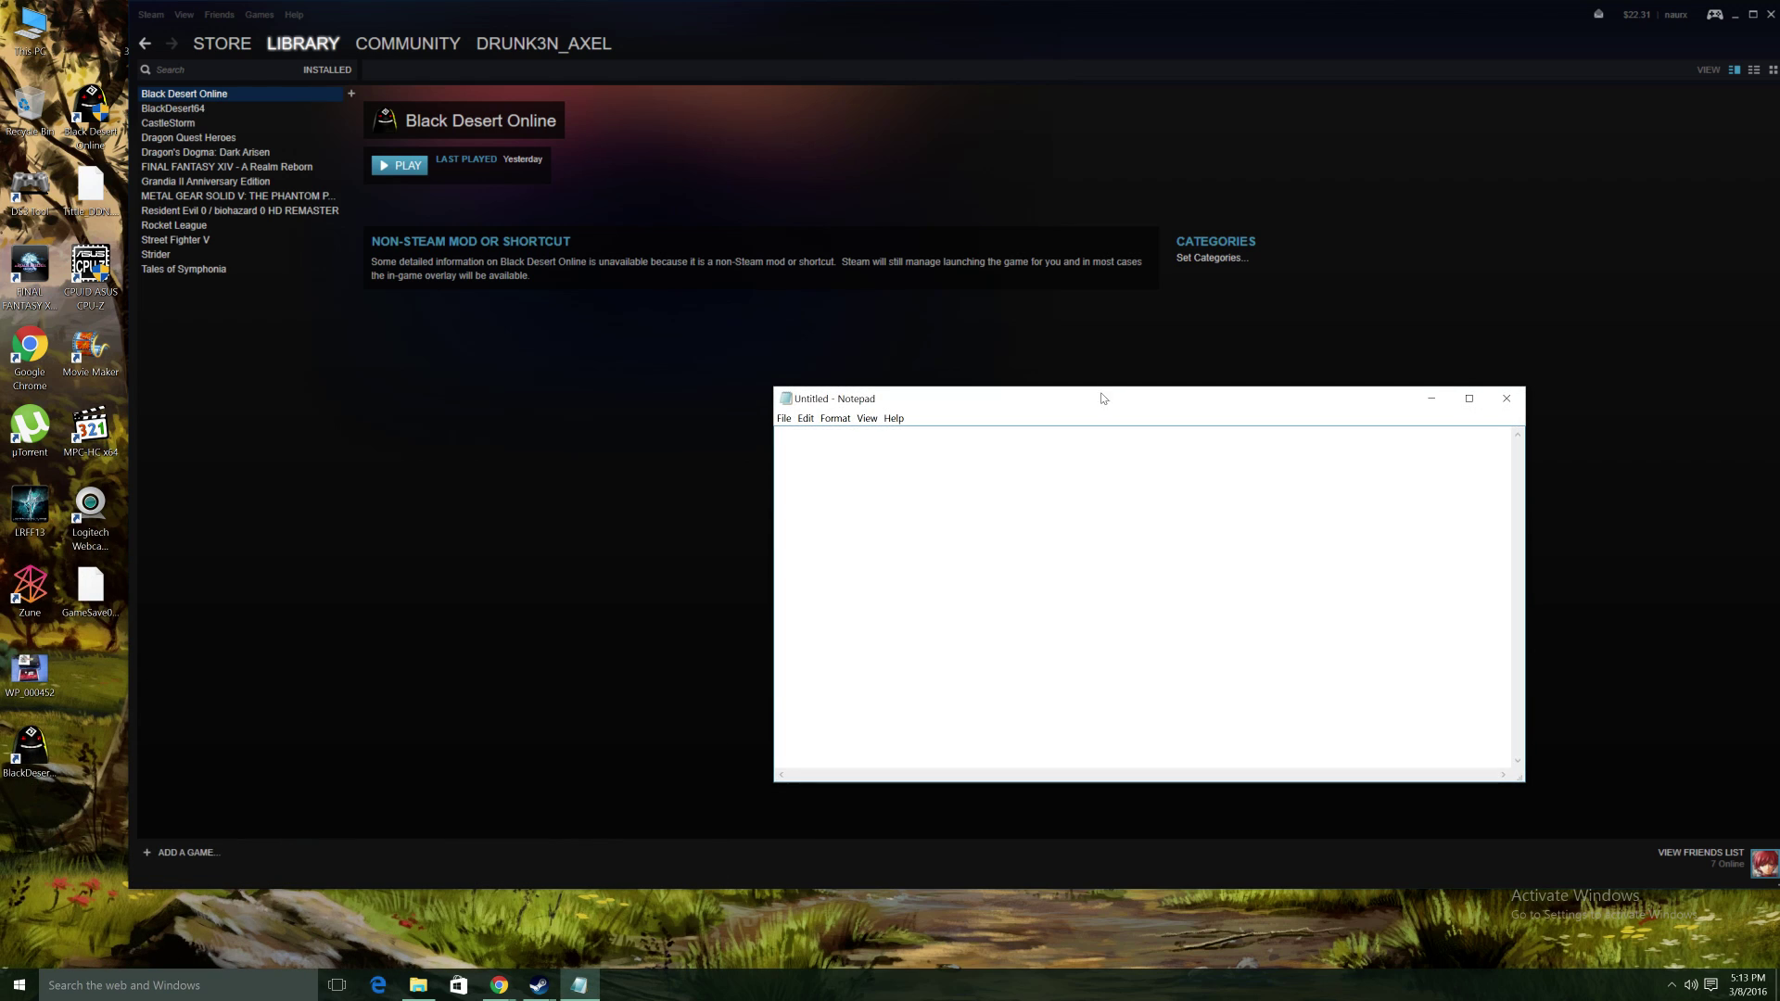
{"action": "left_click_drag", "start_coordinate": [1102, 399], "coordinate": [973, 365]}
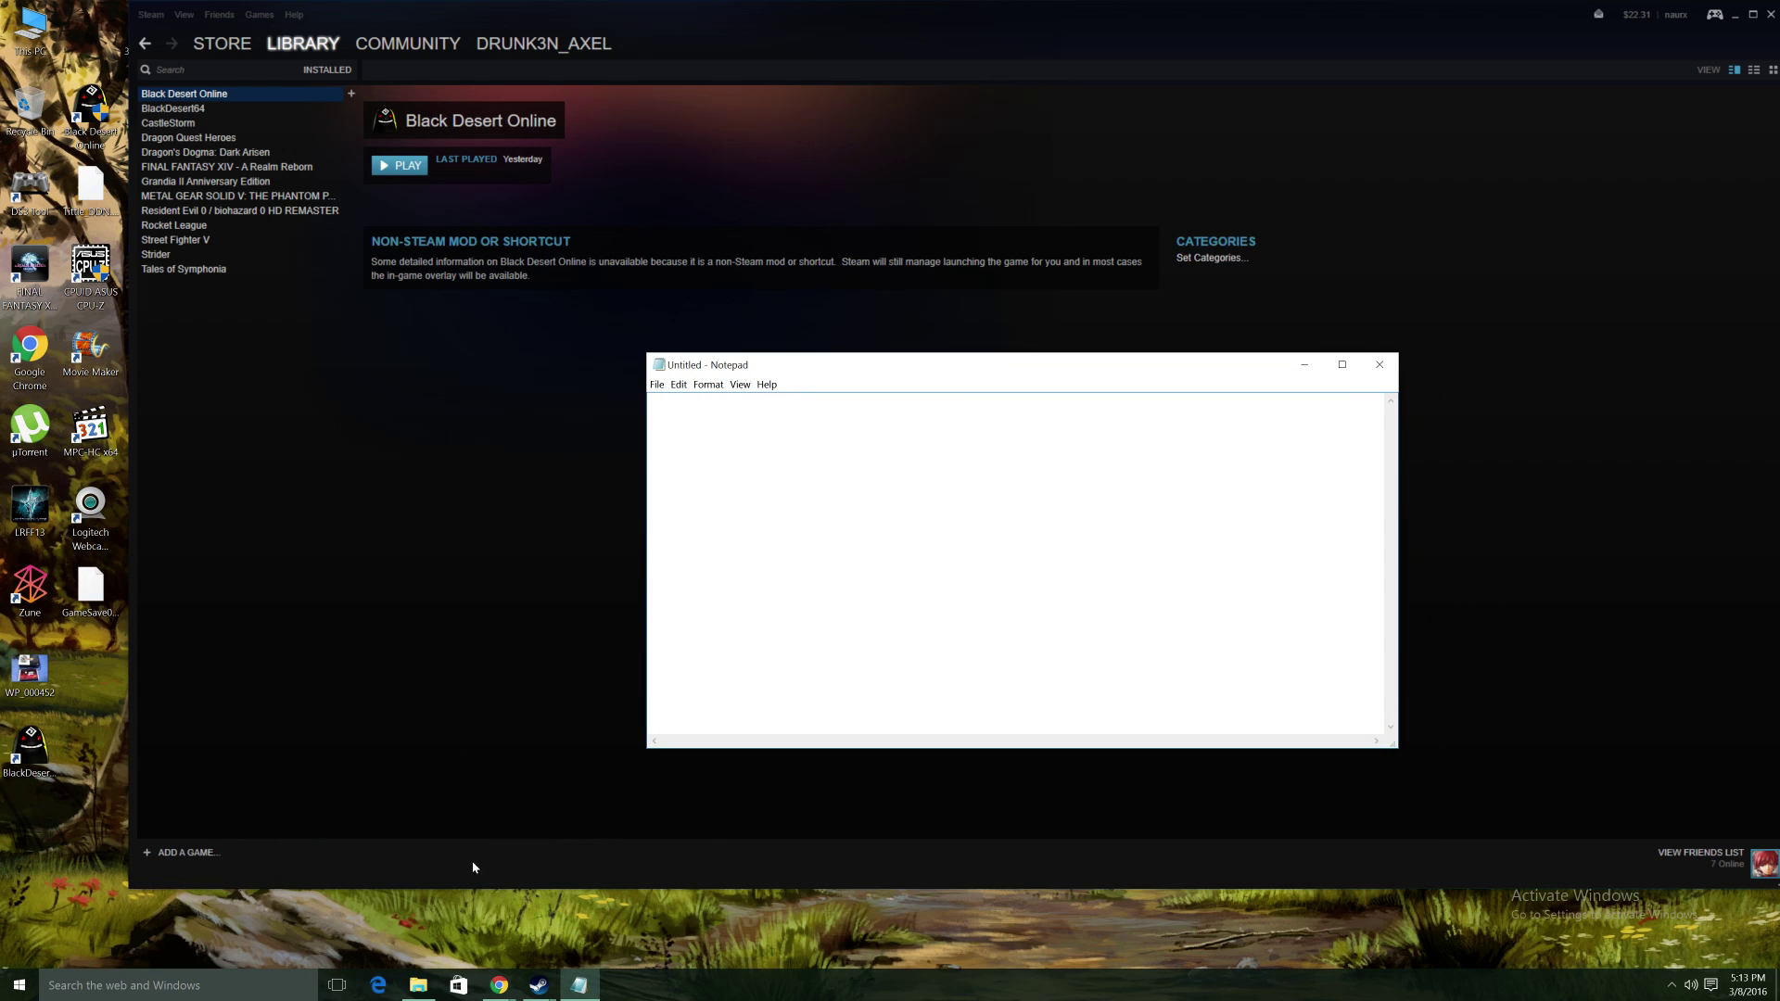
- Copy the six SteamLauncher.ini lines from the Pastebin page into Notepad
{"action": "left_click", "coordinate": [499, 985]}
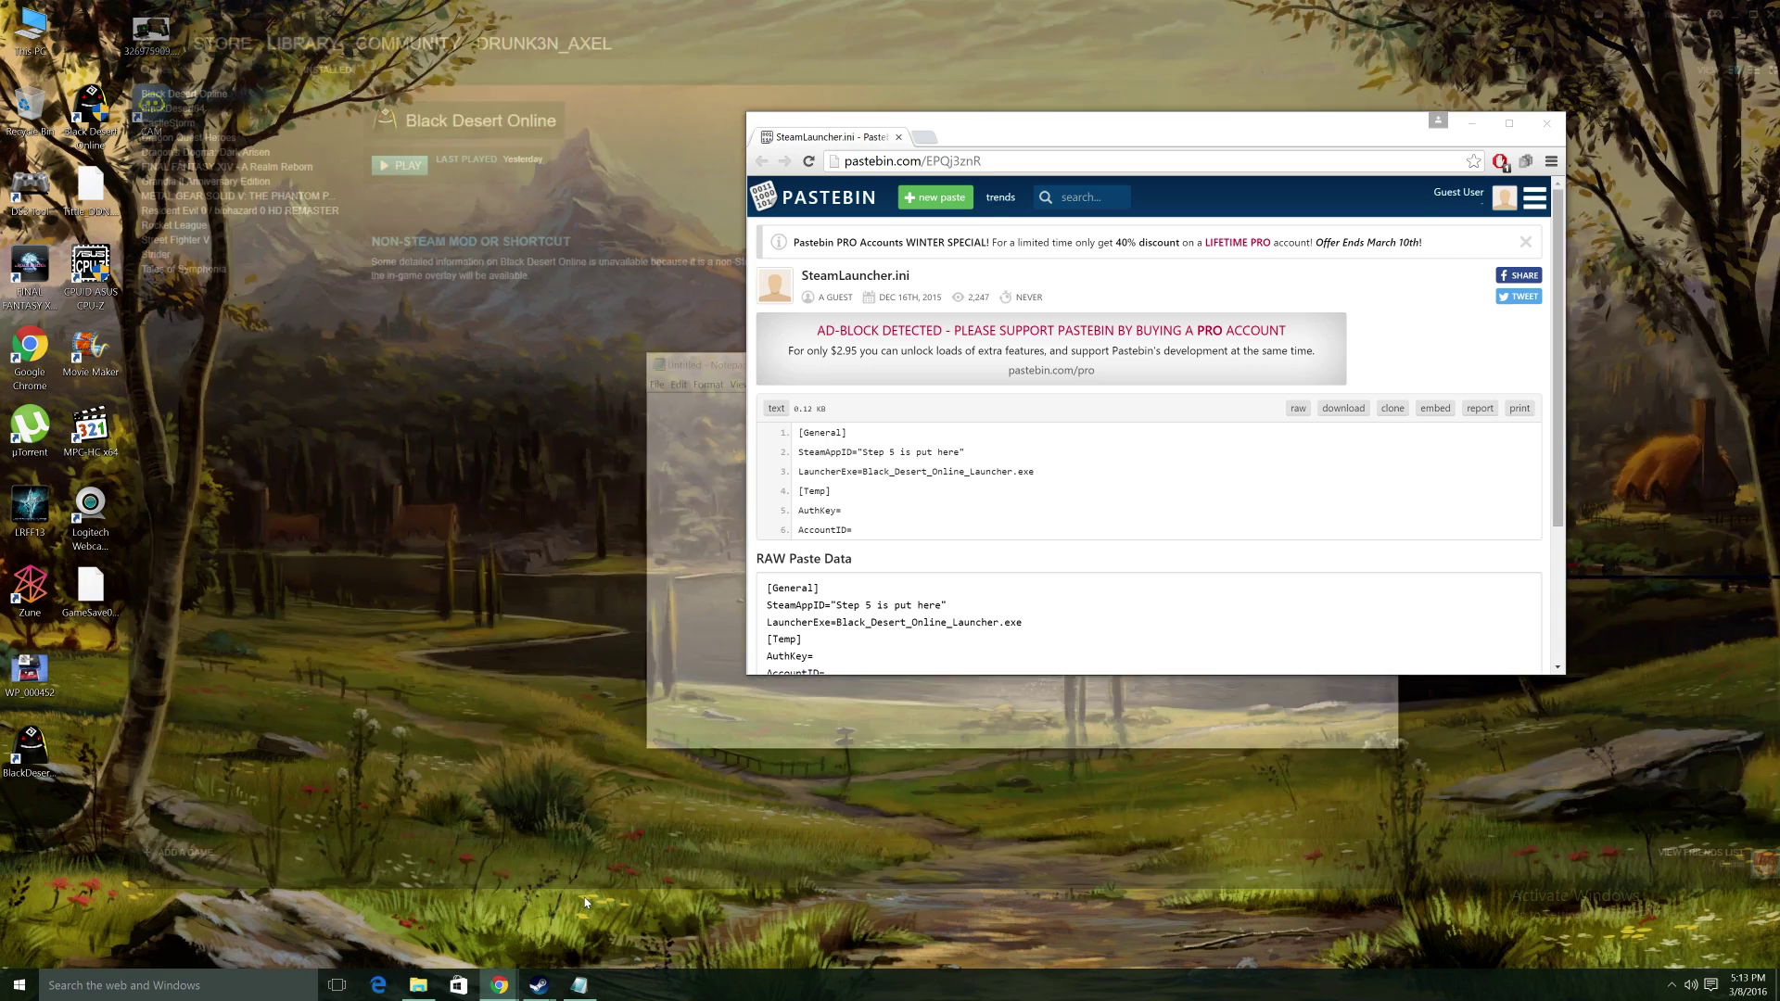
{"action": "left_click", "coordinate": [585, 902]}
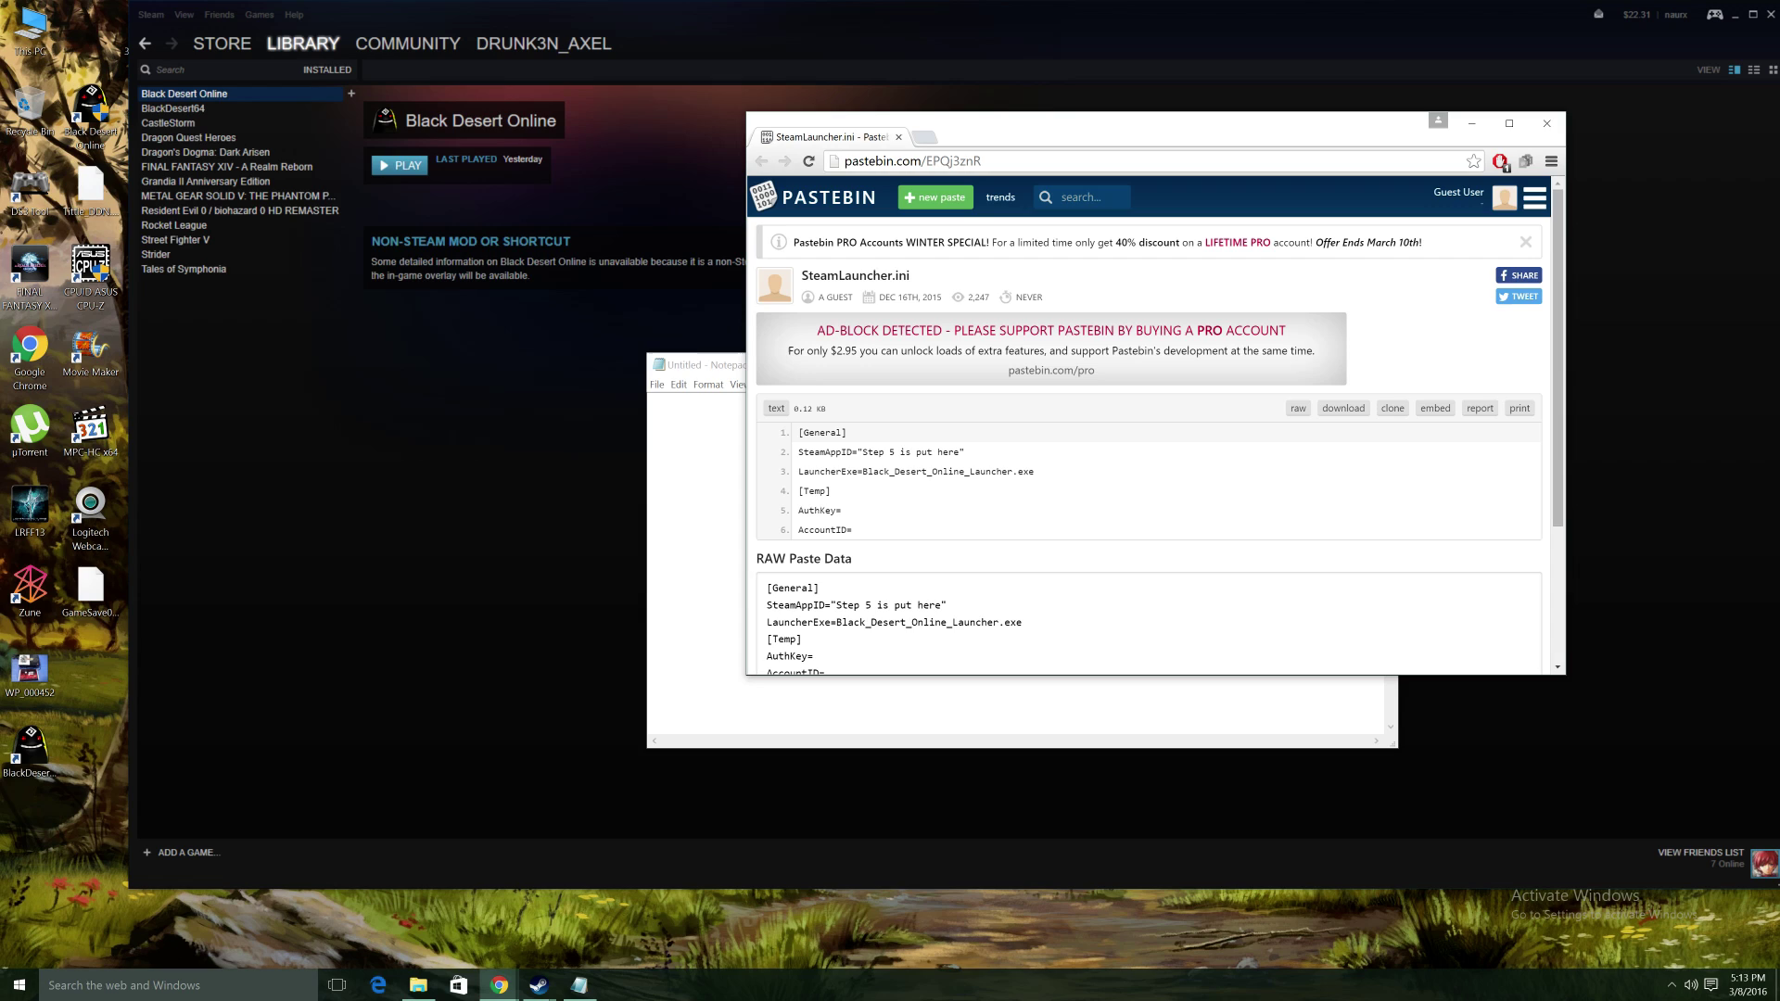
{"action": "left_click_drag", "start_coordinate": [799, 436], "coordinate": [855, 532]}
{"action": "right_click", "coordinate": [862, 464]}
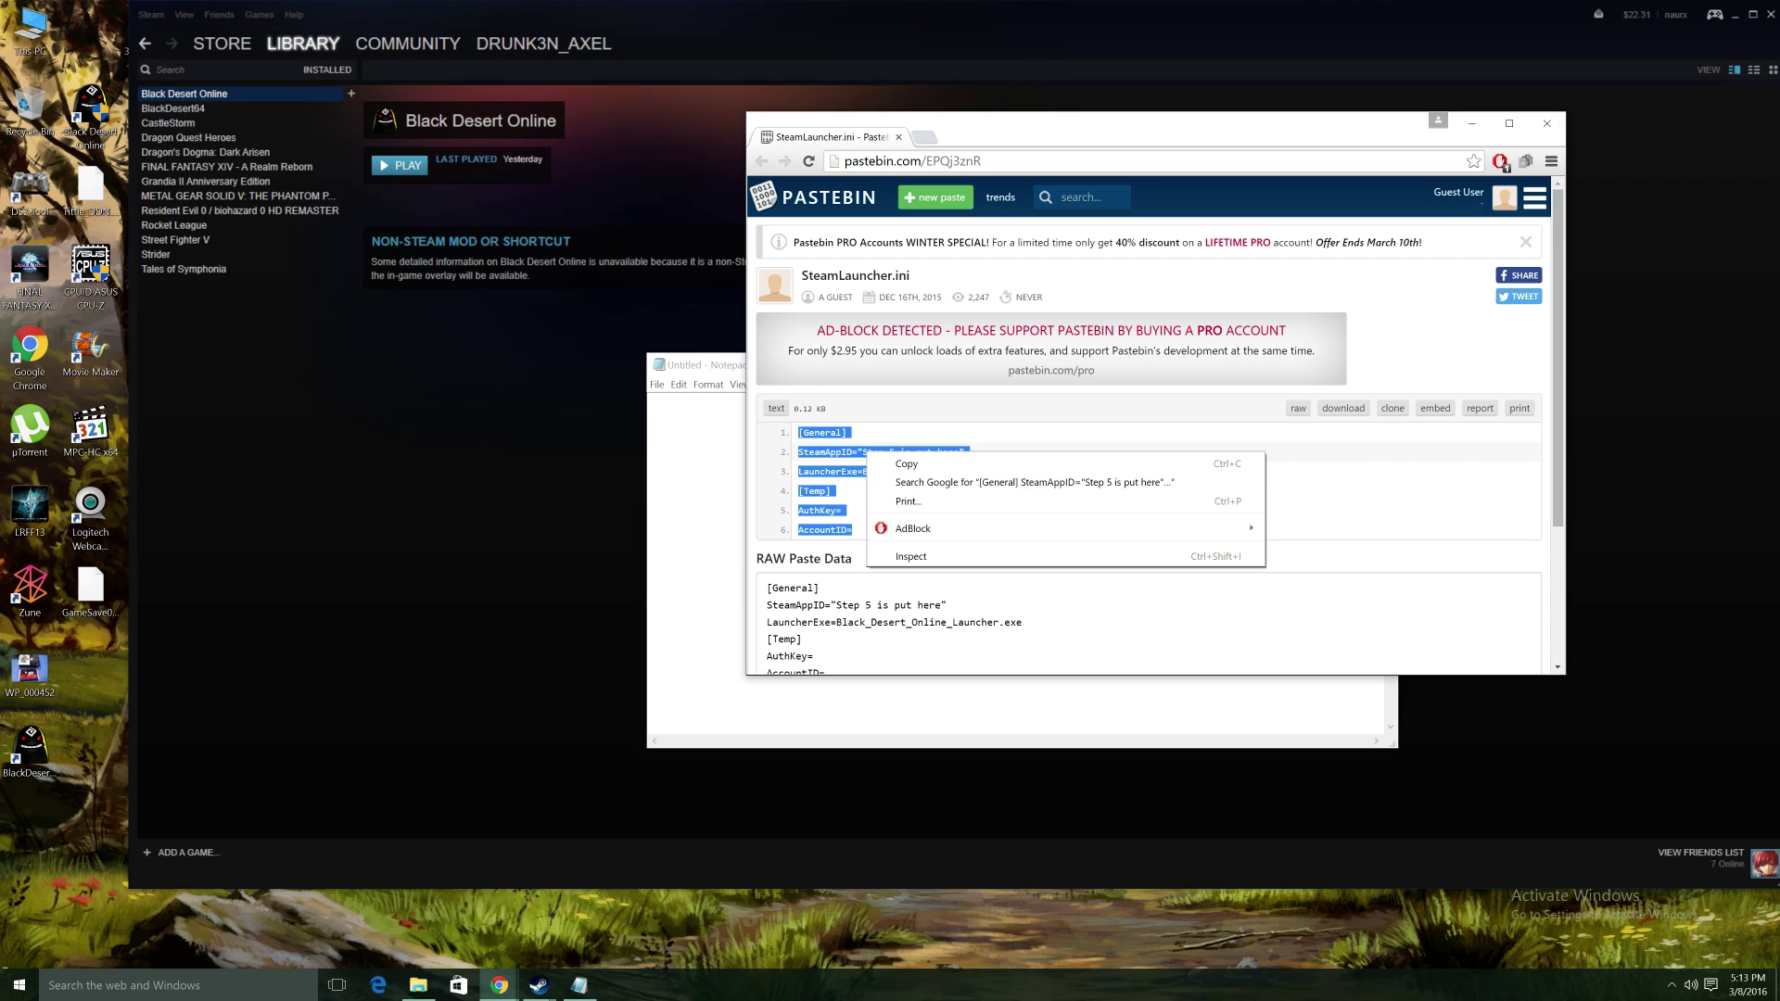
{"action": "left_click", "coordinate": [892, 463]}
{"action": "key", "text": "alt+Tab"}
{"action": "right_click", "coordinate": [697, 415]}
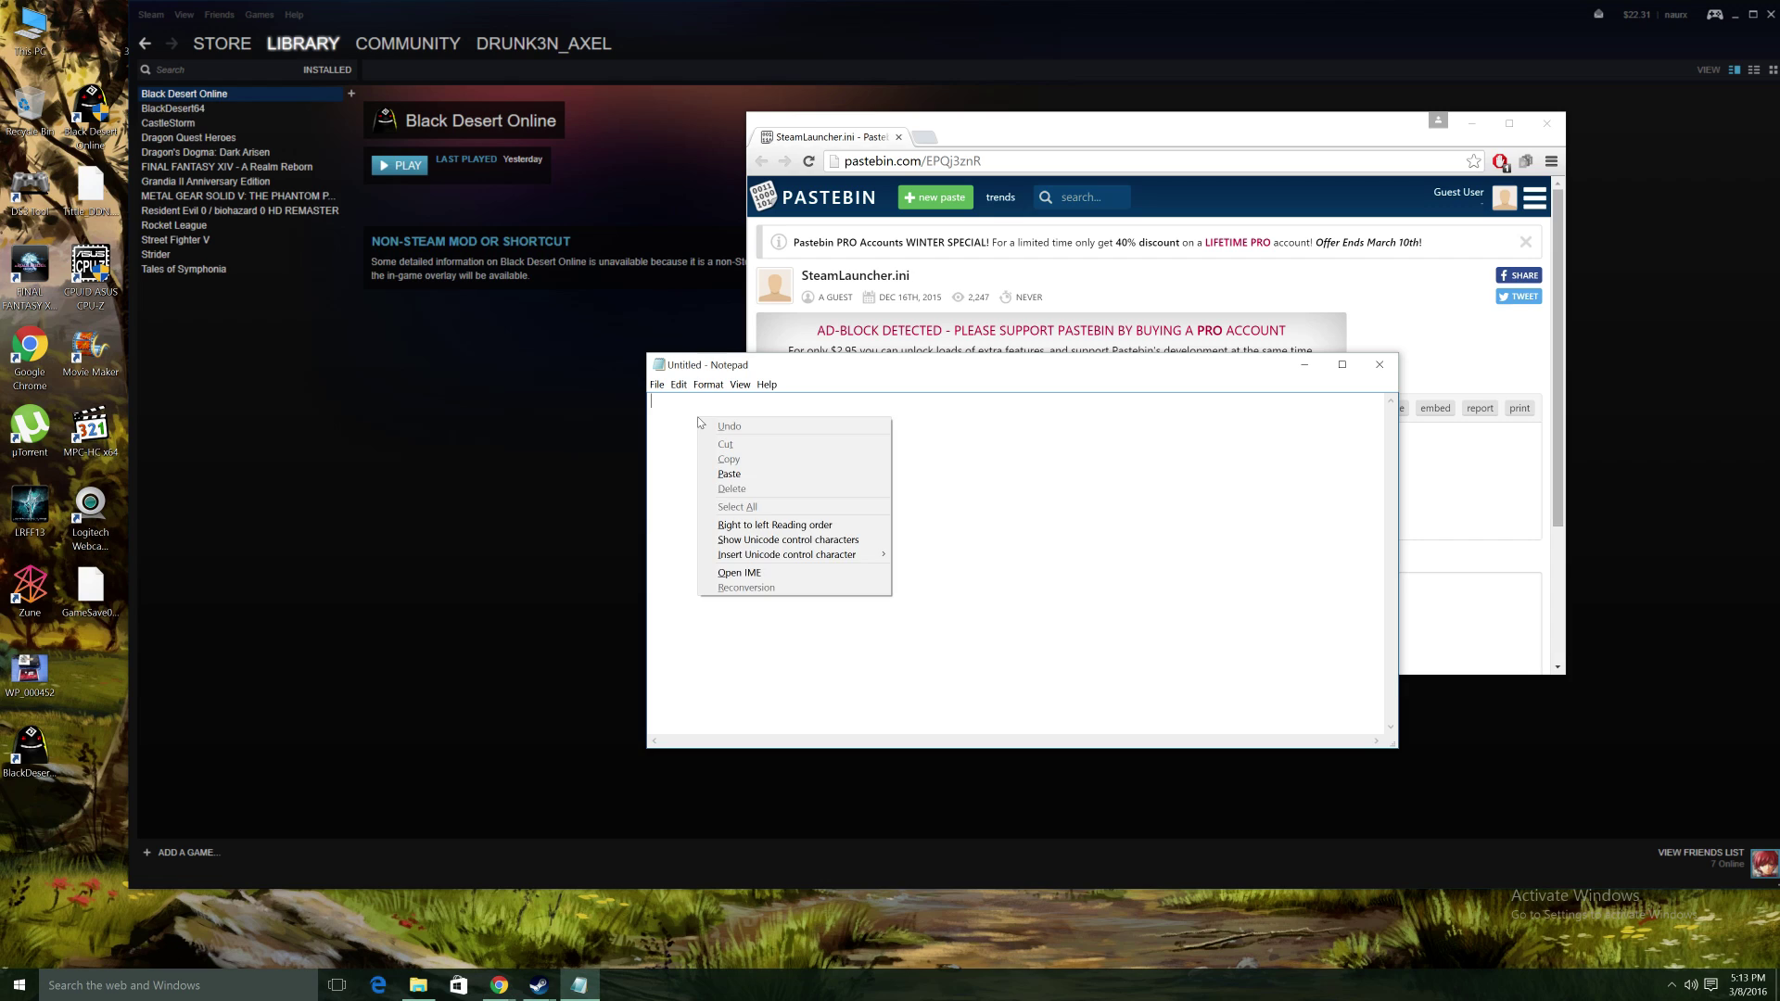
{"action": "left_click", "coordinate": [719, 473]}
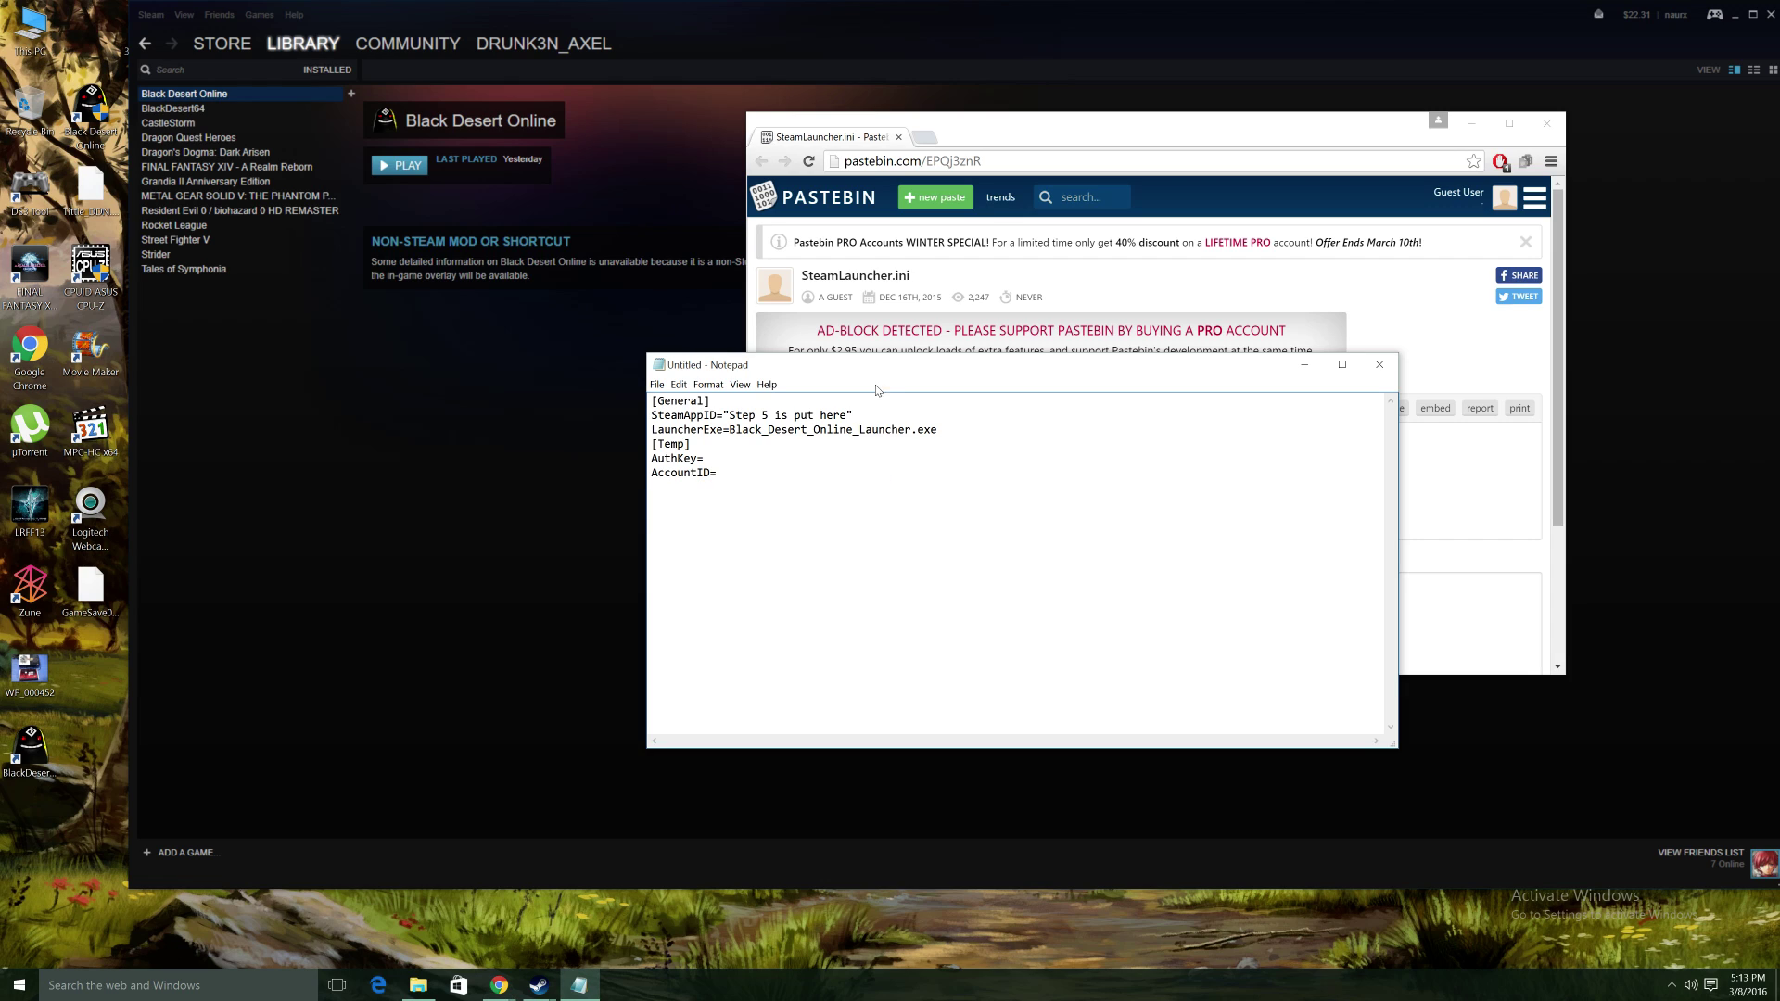
- Arrange Notepad beside the Pastebin page and select the BlackDesert64 desktop shortcut
{"action": "left_click_drag", "start_coordinate": [869, 371], "coordinate": [916, 360]}
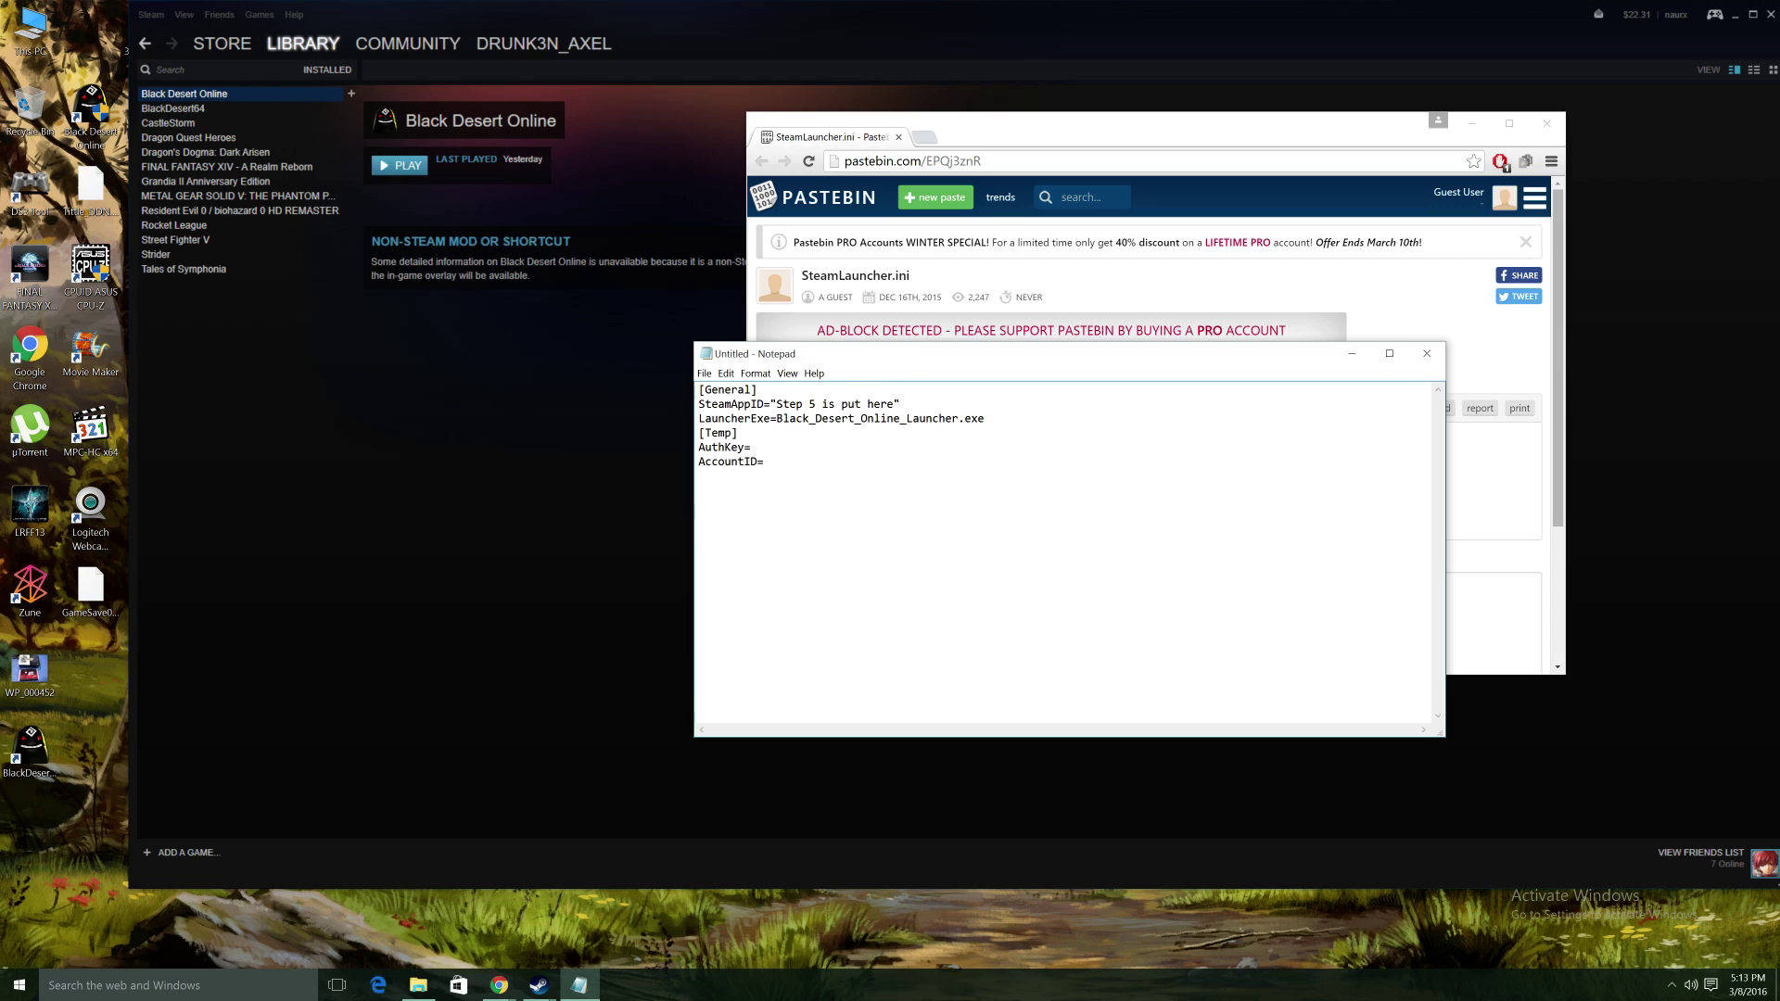
{"action": "left_click_drag", "start_coordinate": [1117, 363], "coordinate": [1055, 264]}
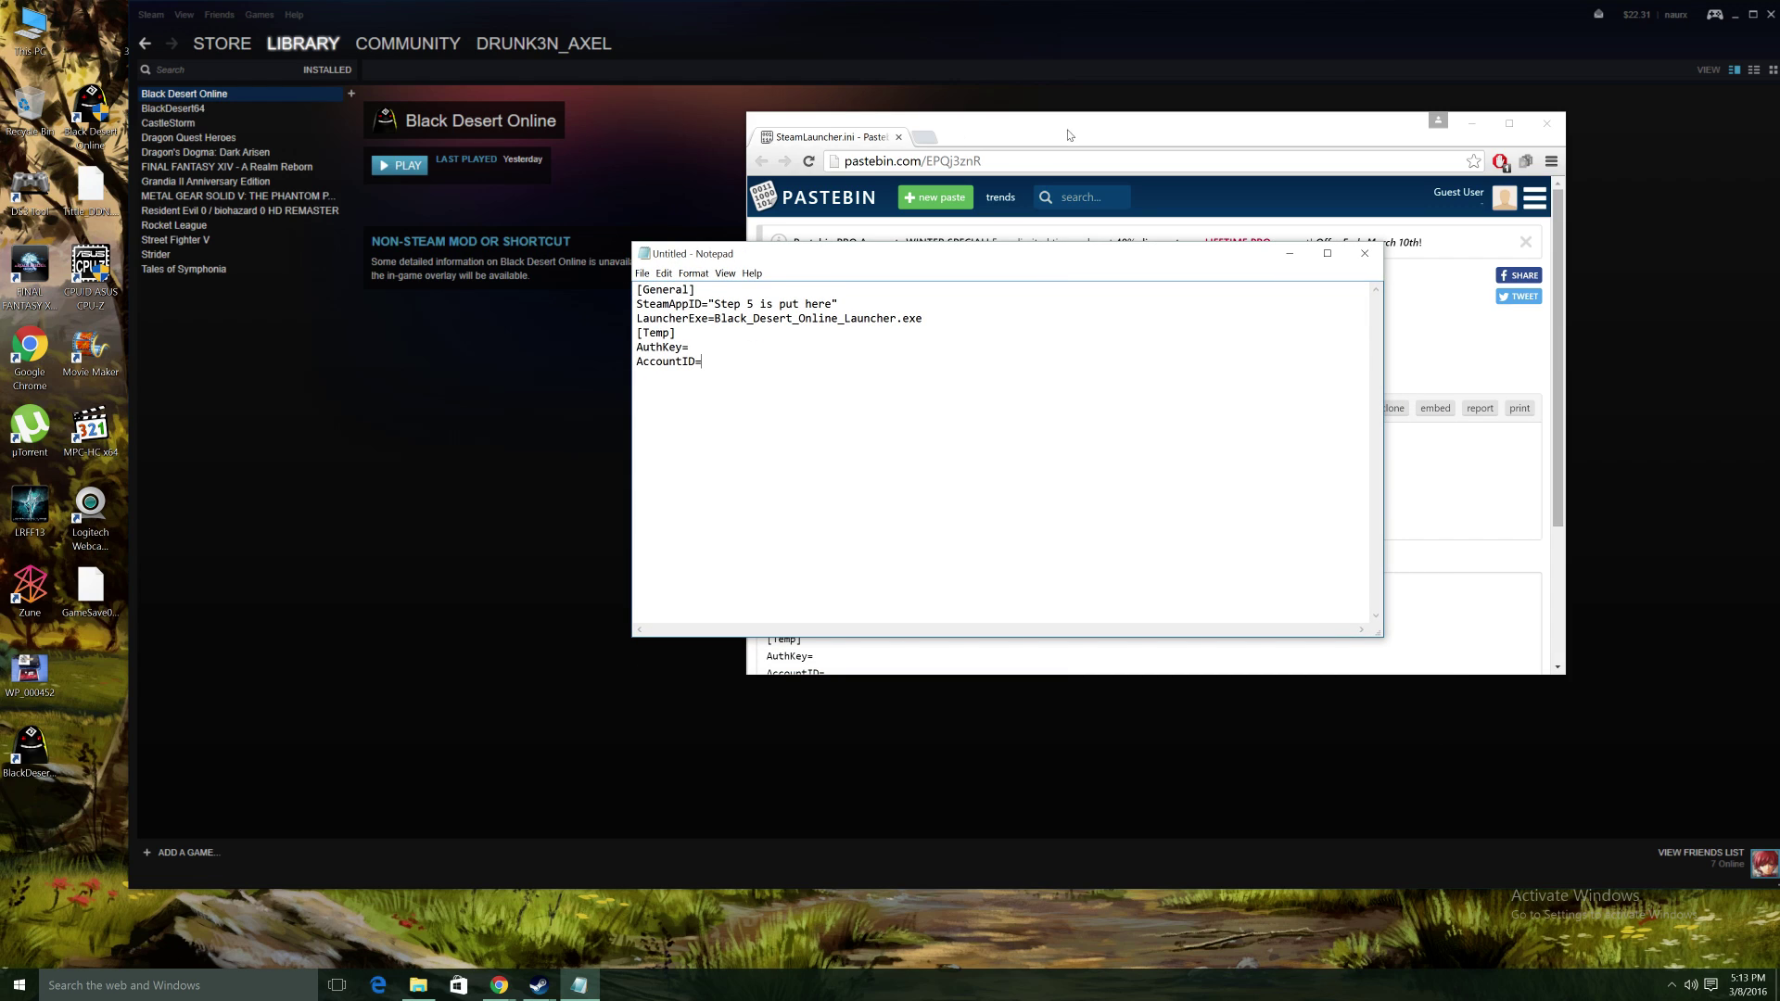
{"action": "left_click_drag", "start_coordinate": [1074, 139], "coordinate": [1083, 153]}
{"action": "key", "text": "alt+Tab"}
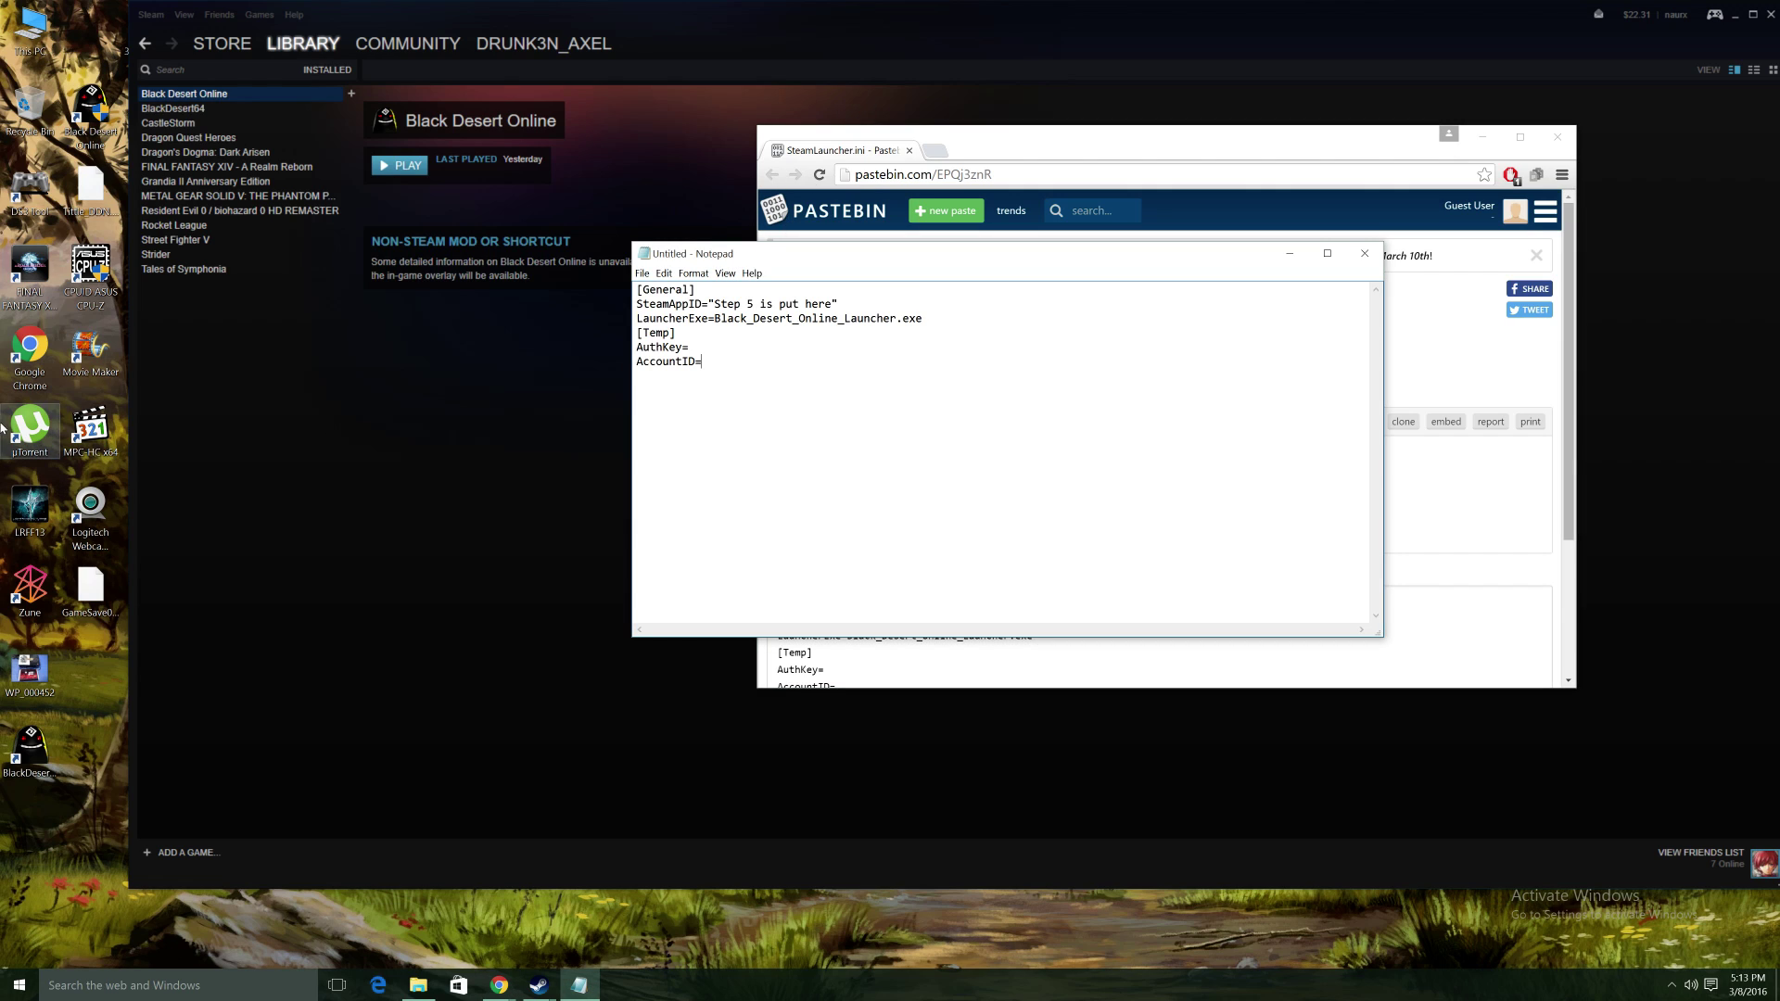
{"action": "left_click_drag", "start_coordinate": [829, 265], "coordinate": [880, 293]}
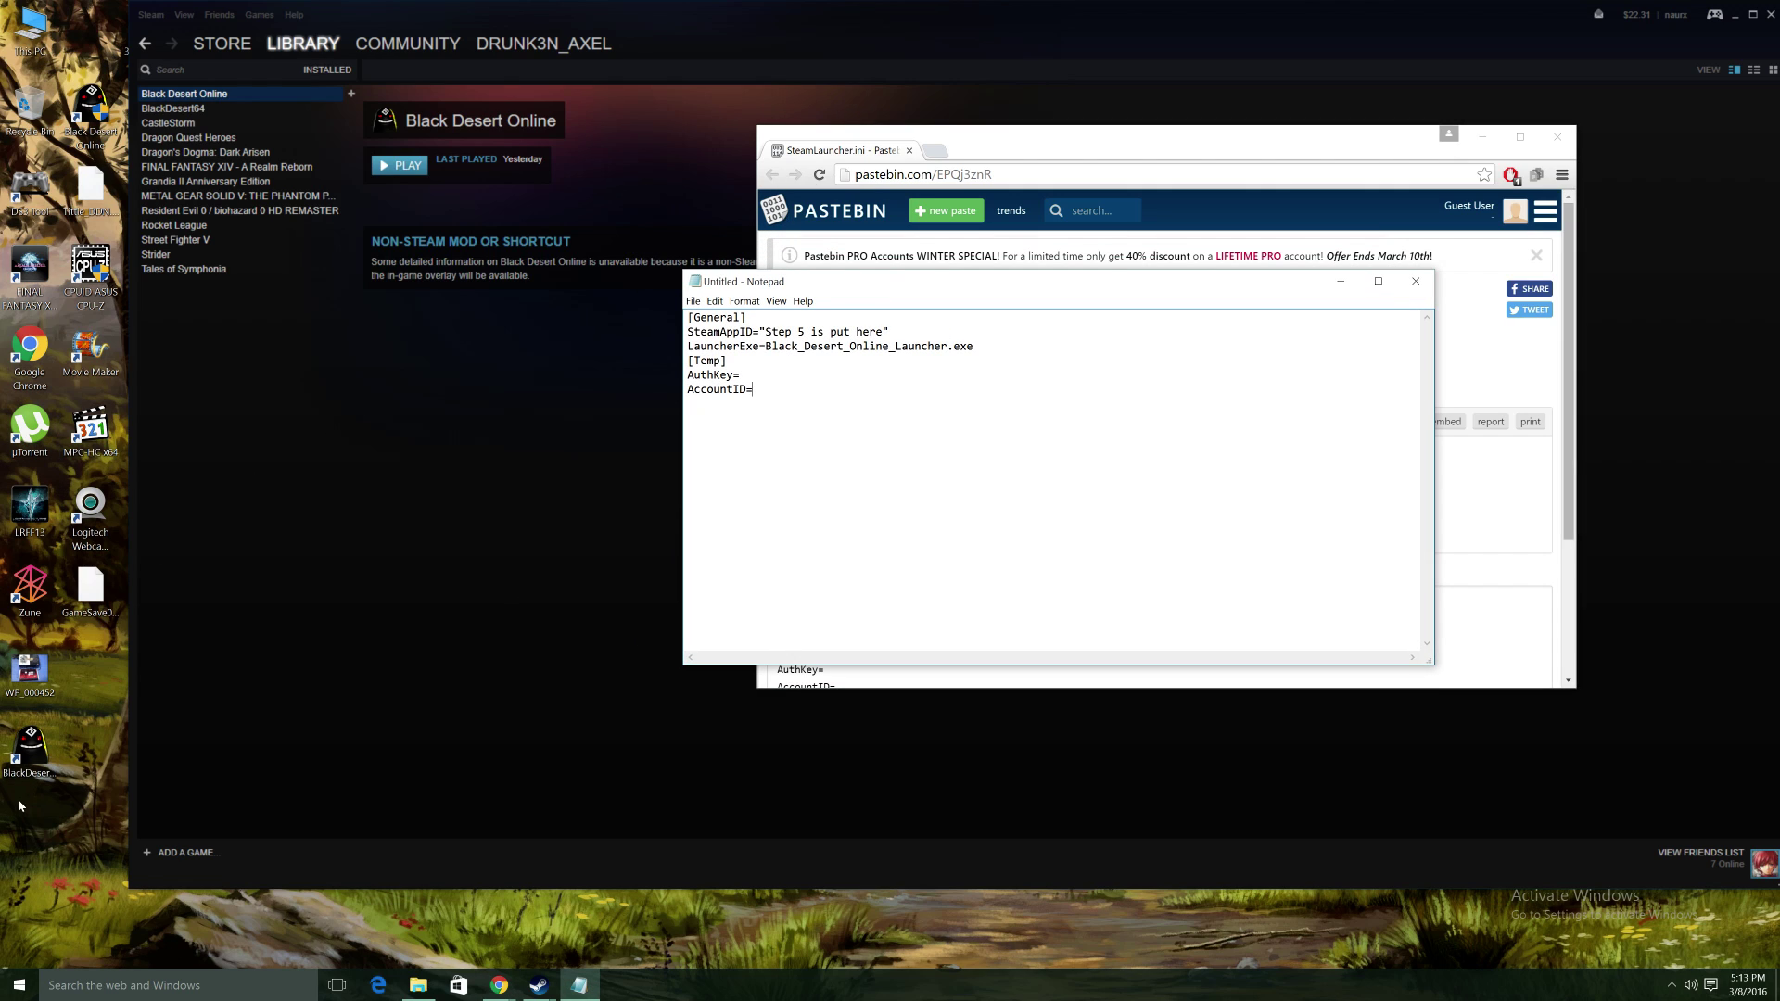
{"action": "left_click", "coordinate": [25, 758]}
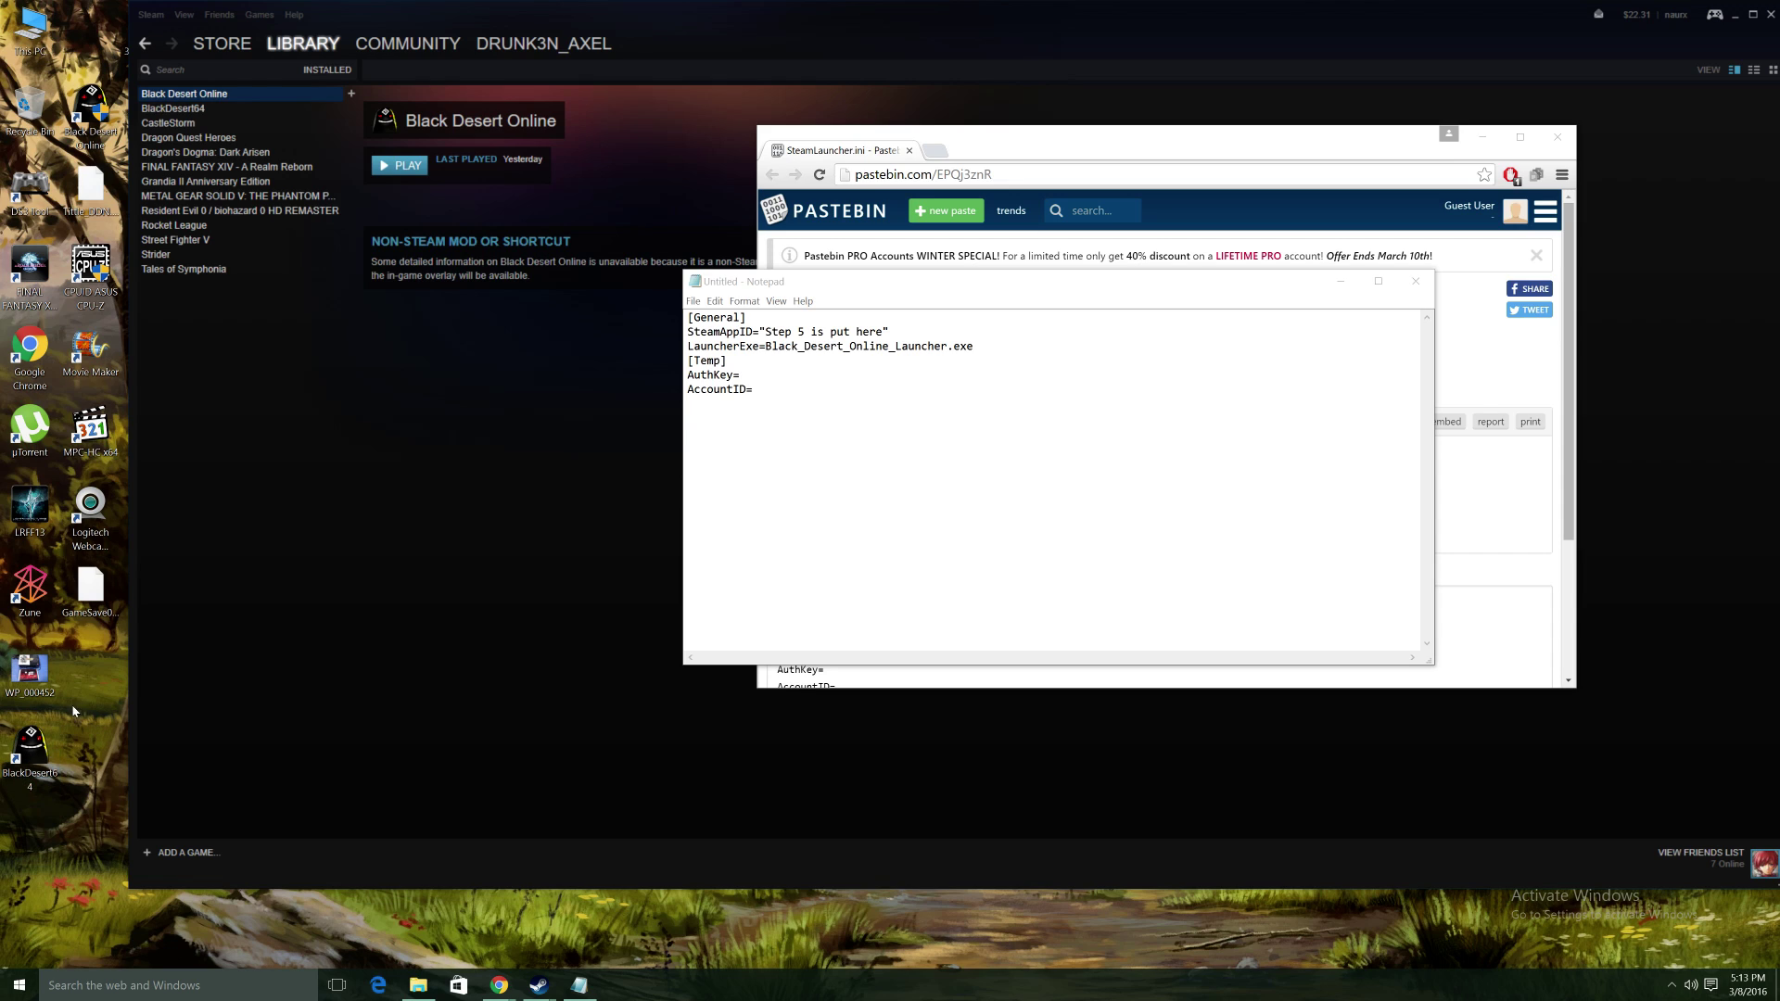
- Copy the steam://rungameid URL from the BlackDesert64 shortcut's properties
{"action": "right_click", "coordinate": [28, 739]}
{"action": "right_click", "coordinate": [14, 752]}
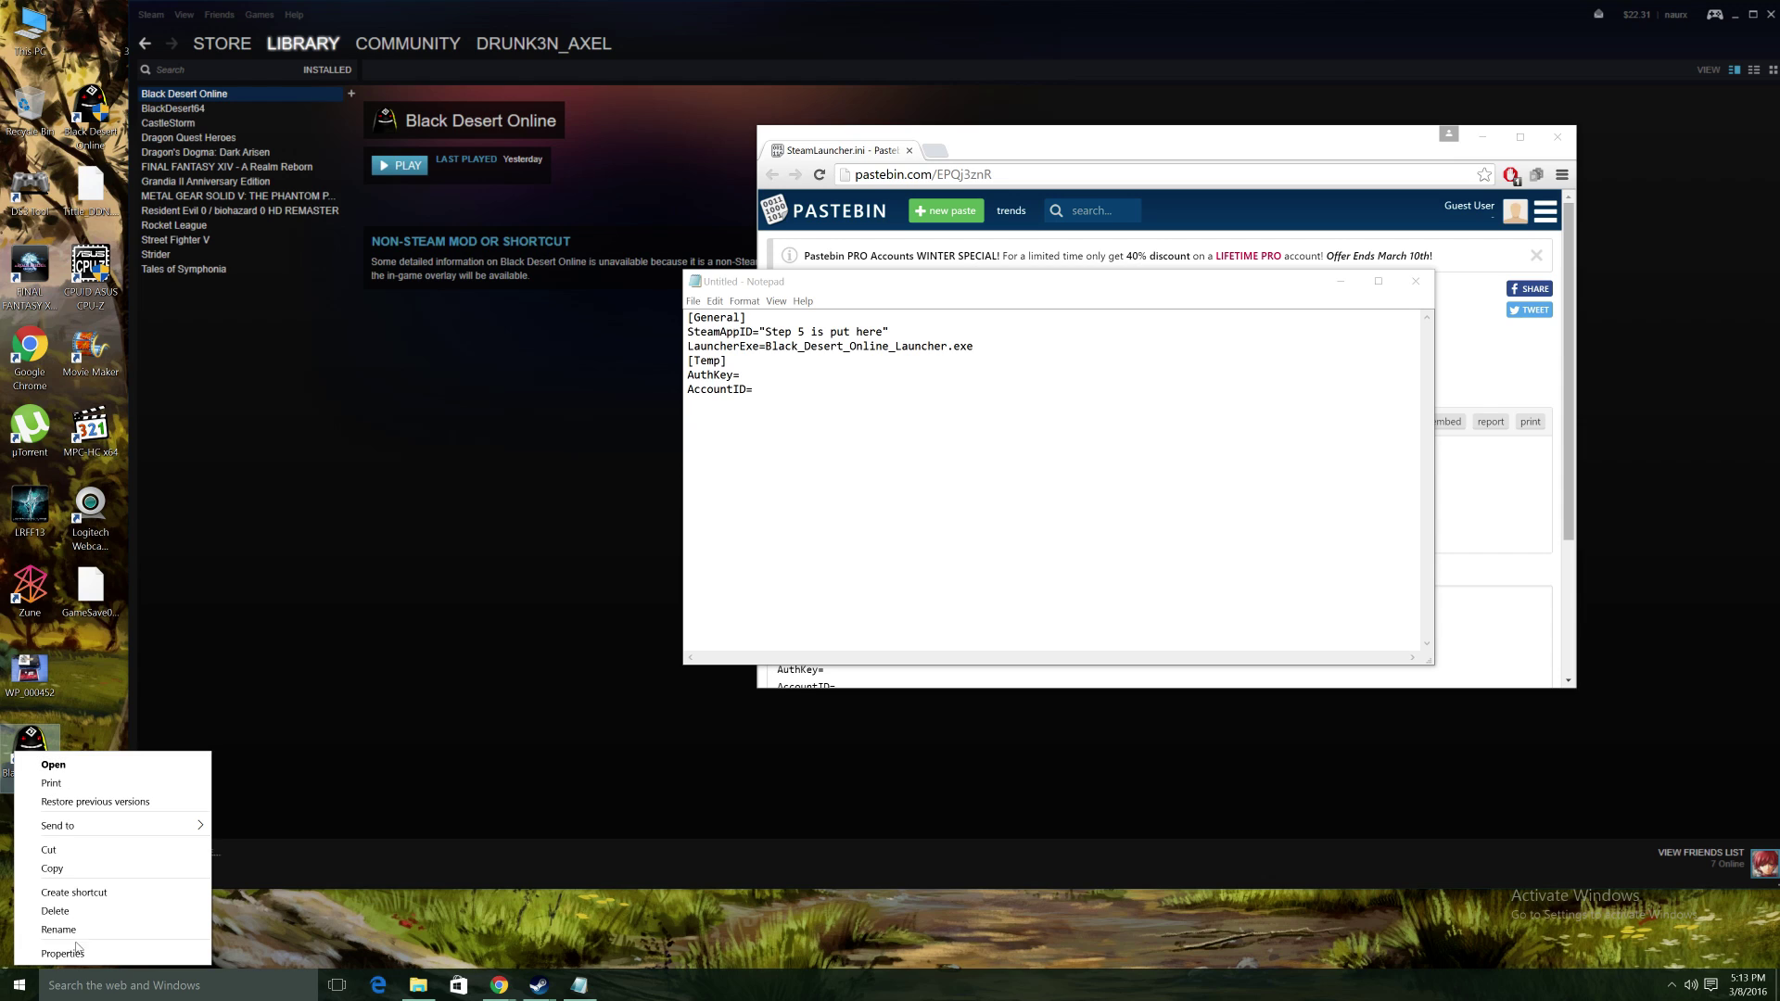
{"action": "left_click", "coordinate": [78, 954]}
{"action": "left_click_drag", "start_coordinate": [155, 556], "coordinate": [321, 480]}
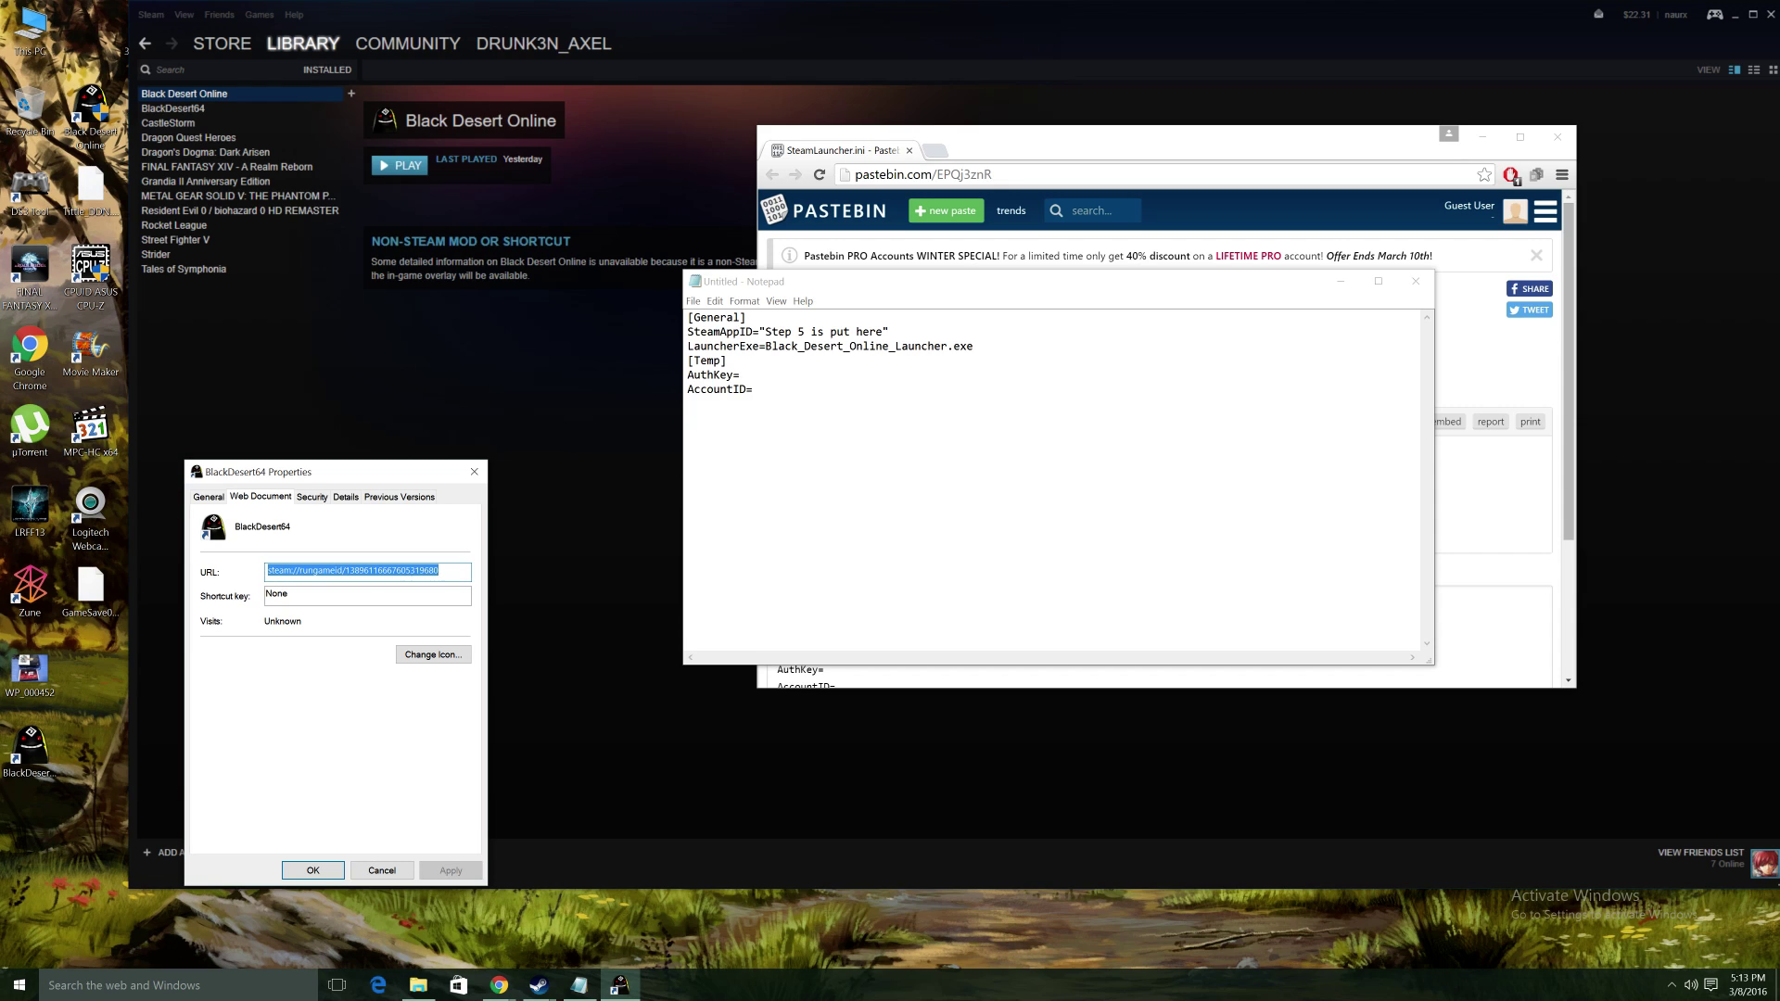
{"action": "right_click", "coordinate": [345, 569]}
{"action": "left_click", "coordinate": [376, 617]}
{"action": "left_click", "coordinate": [382, 871]}
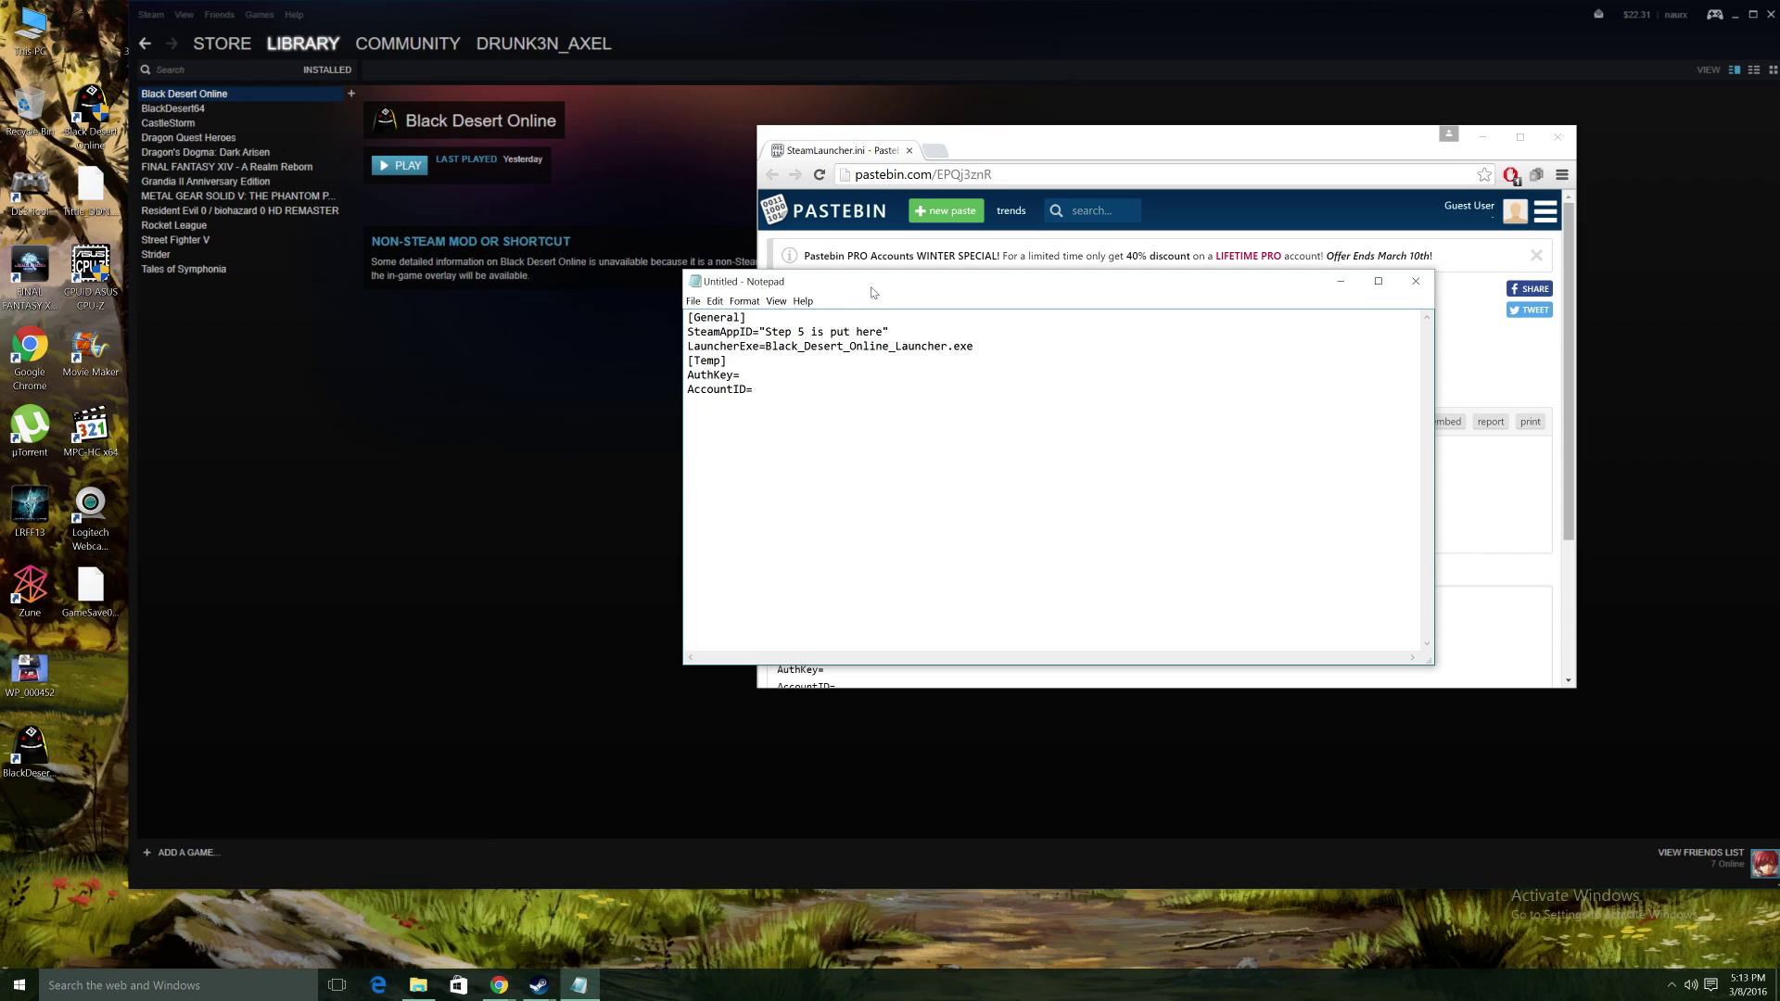
- Replace the "Step 5 is put here" placeholder after SteamAppID= with the copied URL
{"action": "left_click_drag", "start_coordinate": [871, 293], "coordinate": [854, 323]}
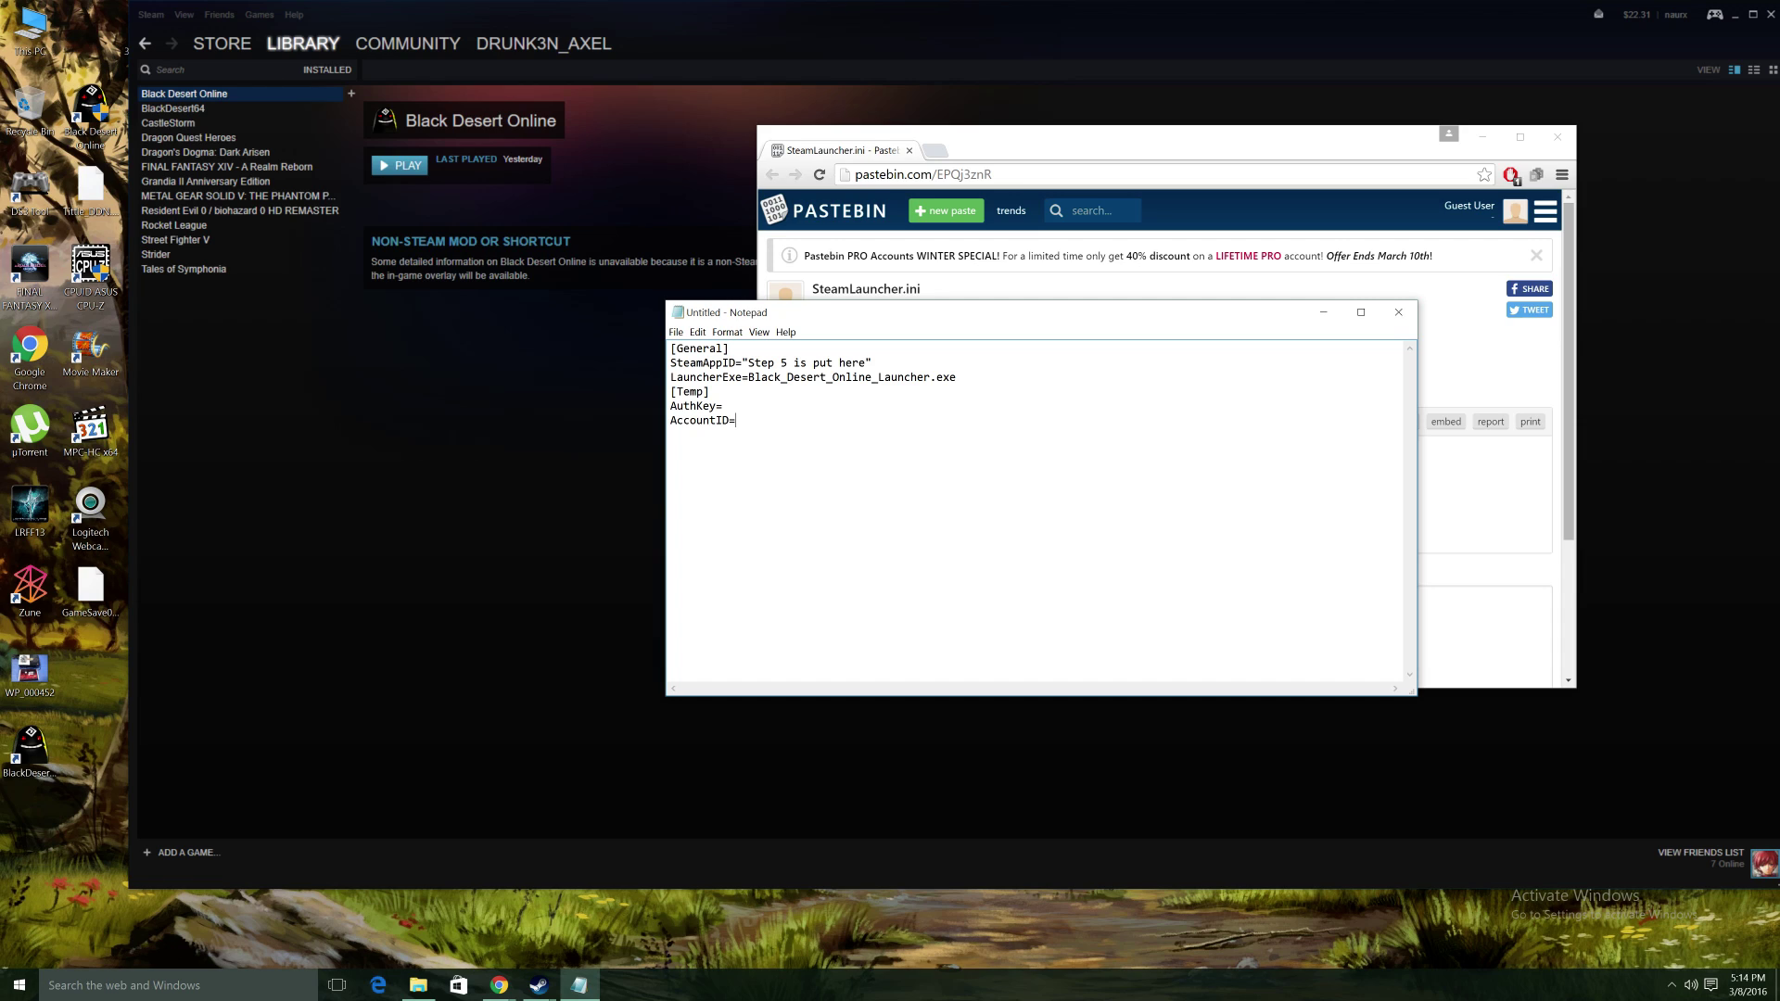
{"action": "left_click_drag", "start_coordinate": [873, 363], "coordinate": [748, 362]}
{"action": "key", "text": "BackSpace"}
{"action": "key", "text": "BackSpace"}
{"action": "key", "text": "ctrl+v"}
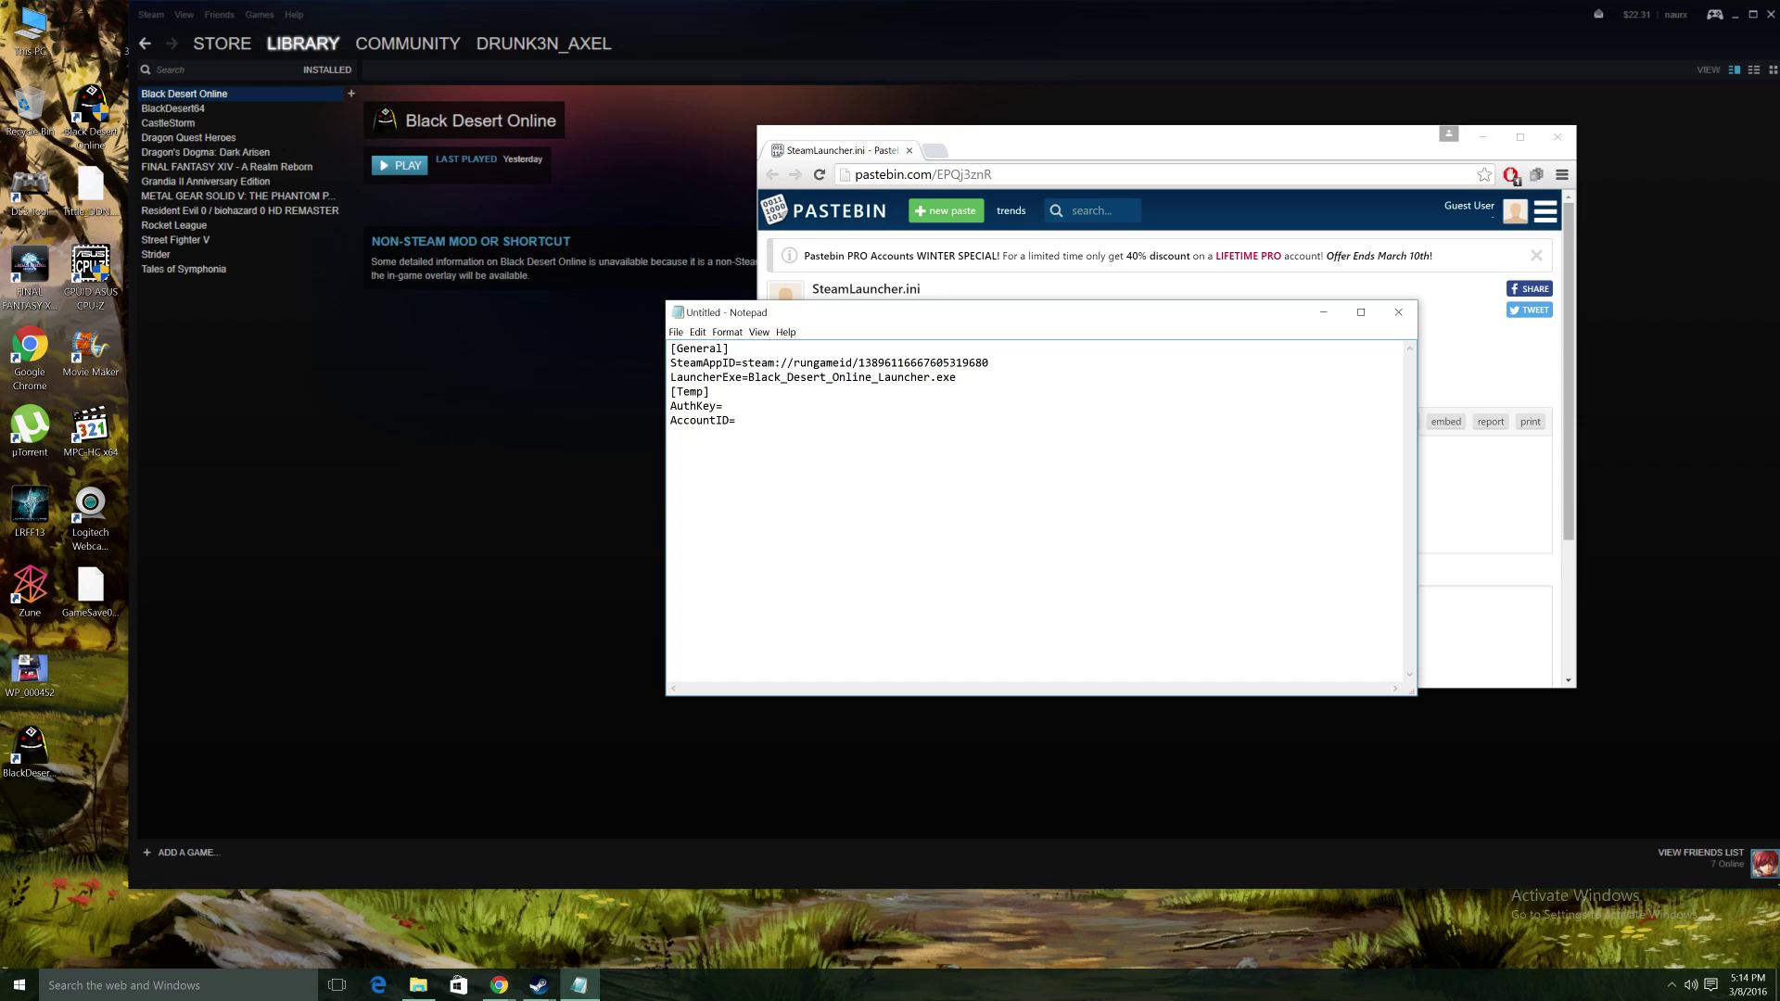
{"action": "left_click_drag", "start_coordinate": [941, 315], "coordinate": [802, 308]}
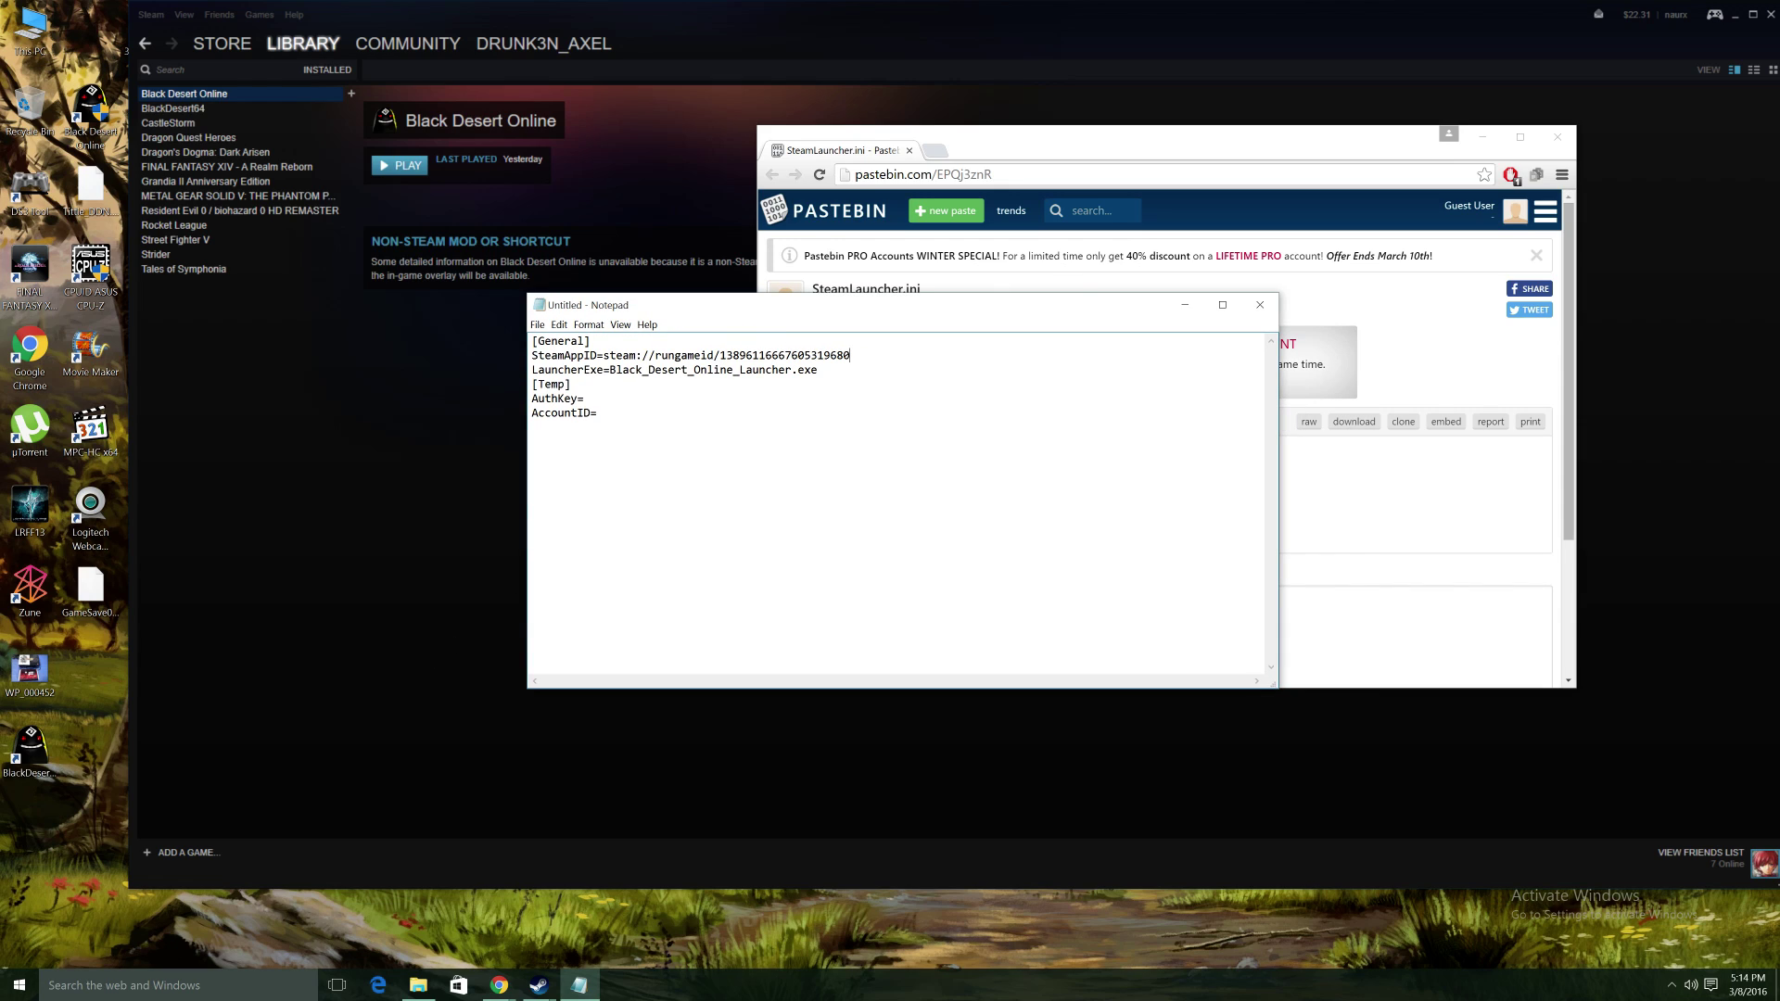
{"action": "left_click", "coordinate": [537, 324]}
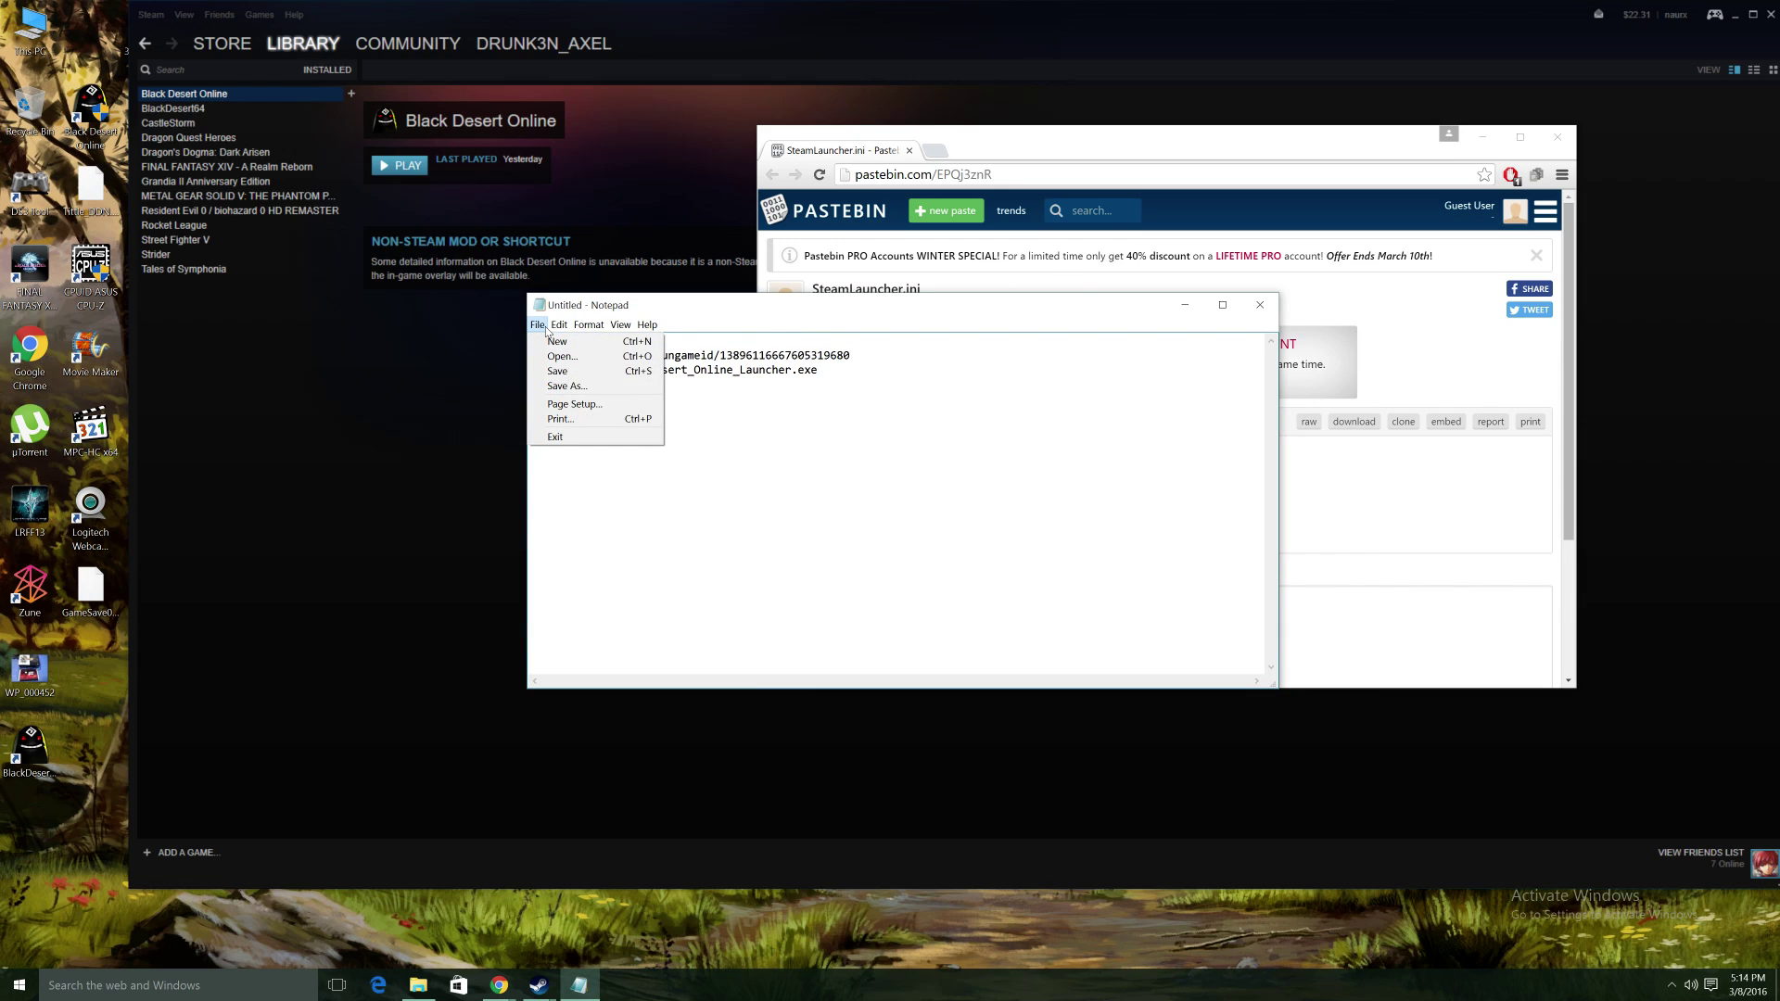
{"action": "left_click", "coordinate": [567, 396]}
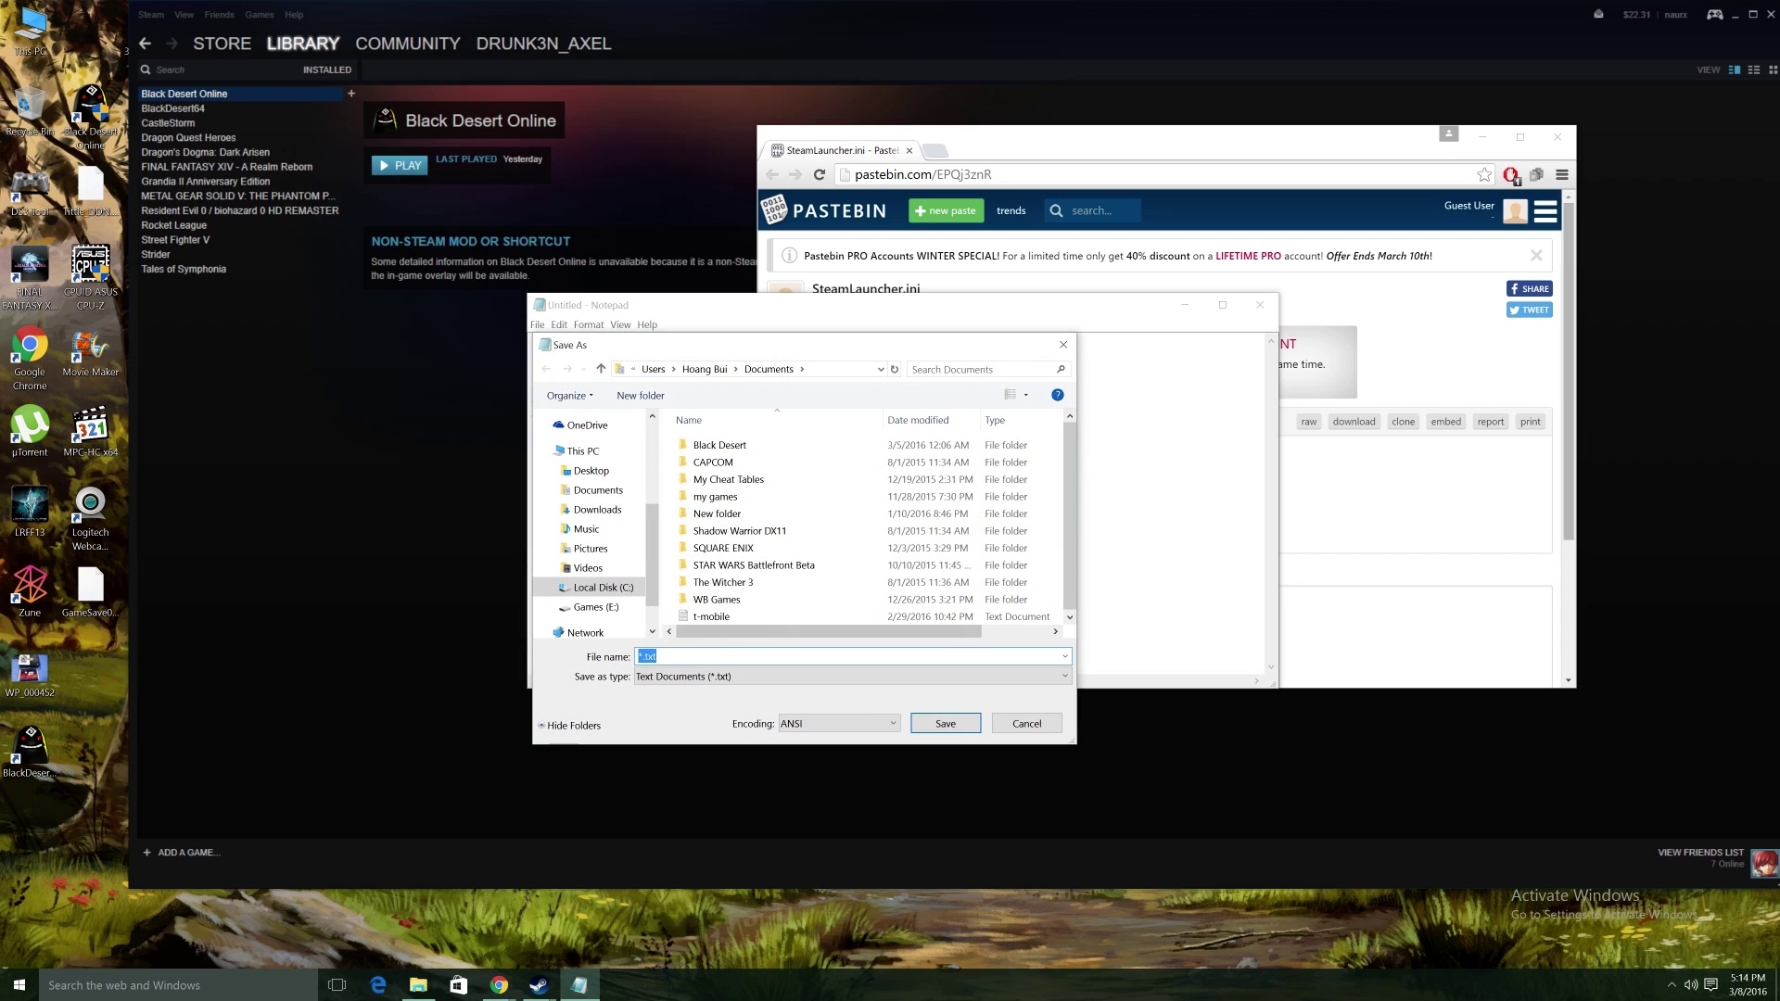
{"action": "type", "text": "steamlau"}
{"action": "type", "text": "ncher.ini"}
{"action": "left_click", "coordinate": [843, 677]}
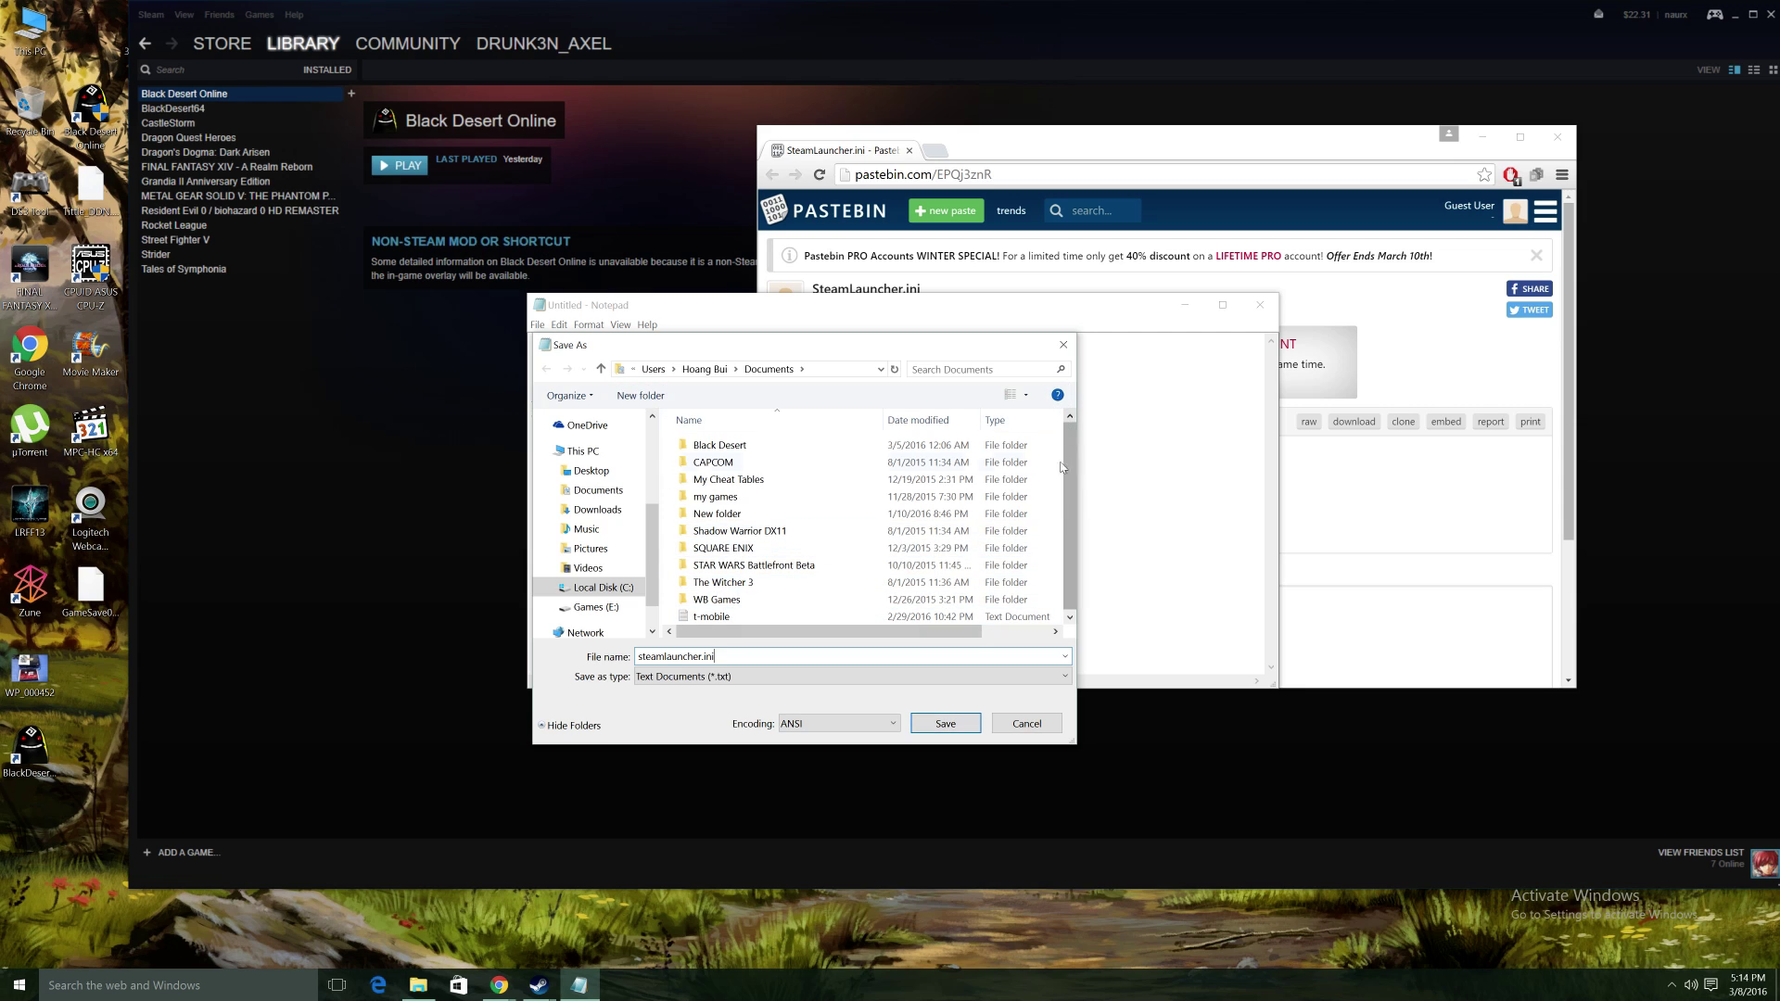
{"action": "left_click", "coordinate": [843, 677]}
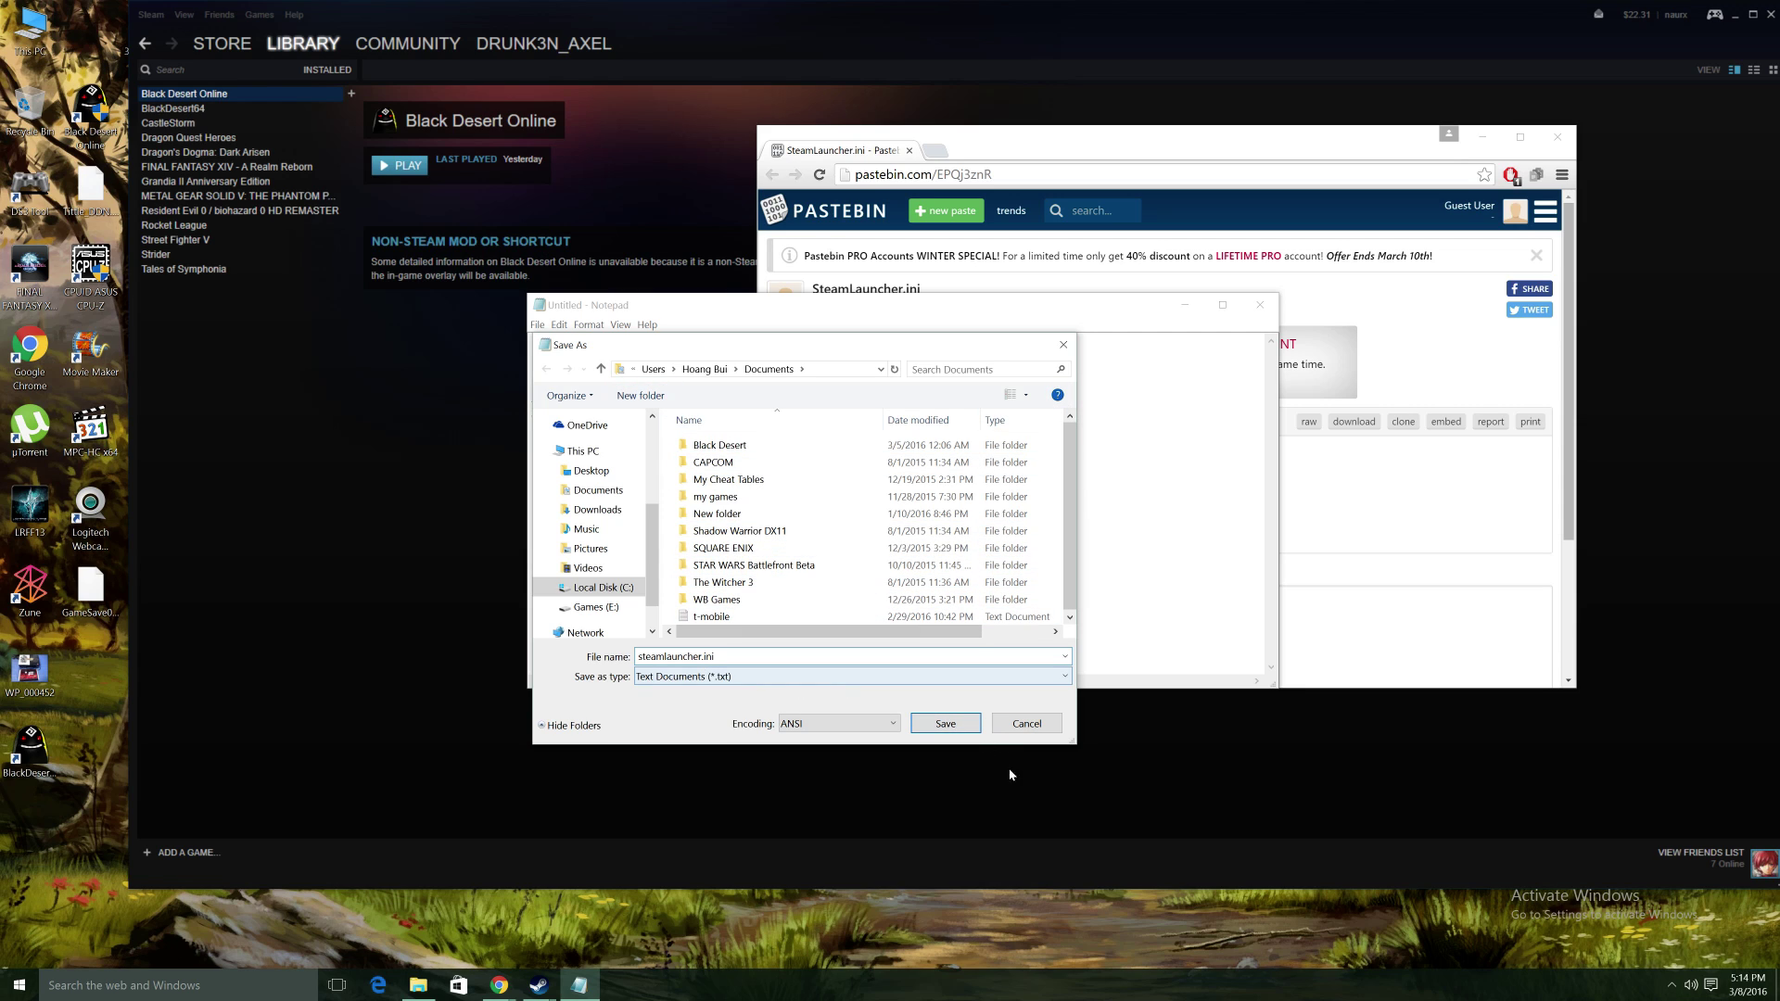
{"action": "left_click", "coordinate": [1026, 724]}
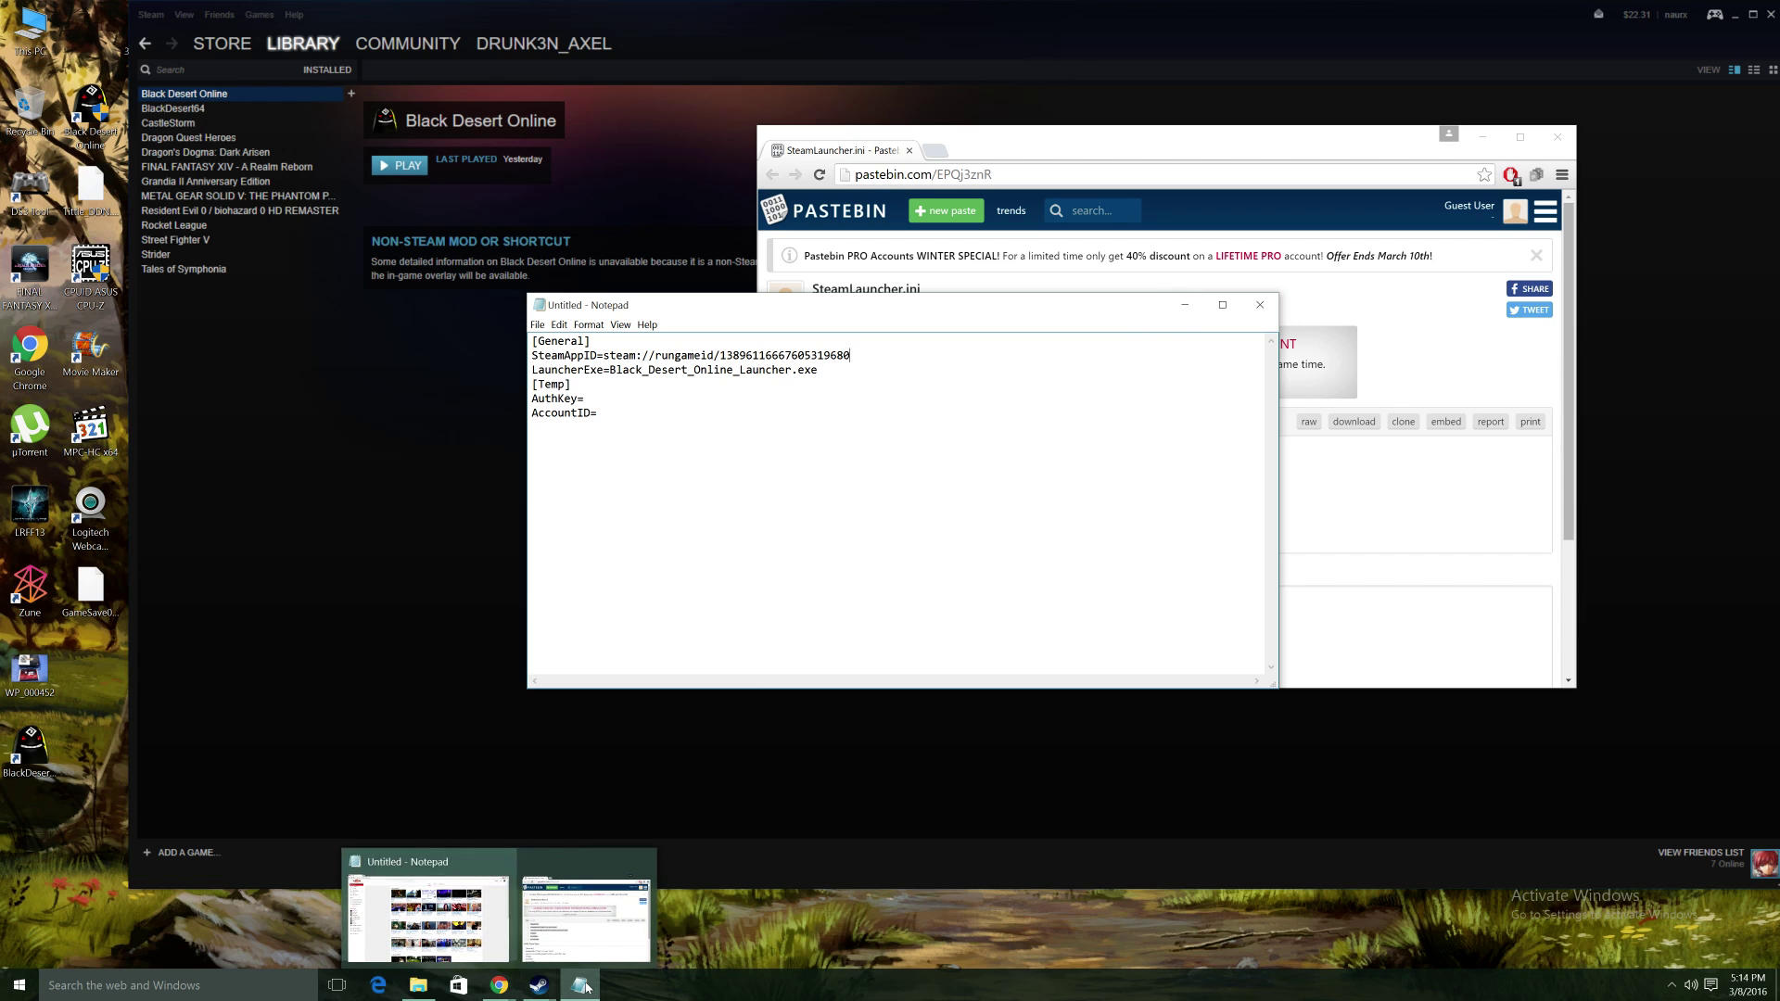
- Bring up File Explorer on the Steam folder and place Notepad in front of it
{"action": "mouse_move", "coordinate": [579, 985]}
{"action": "left_click", "coordinate": [420, 986]}
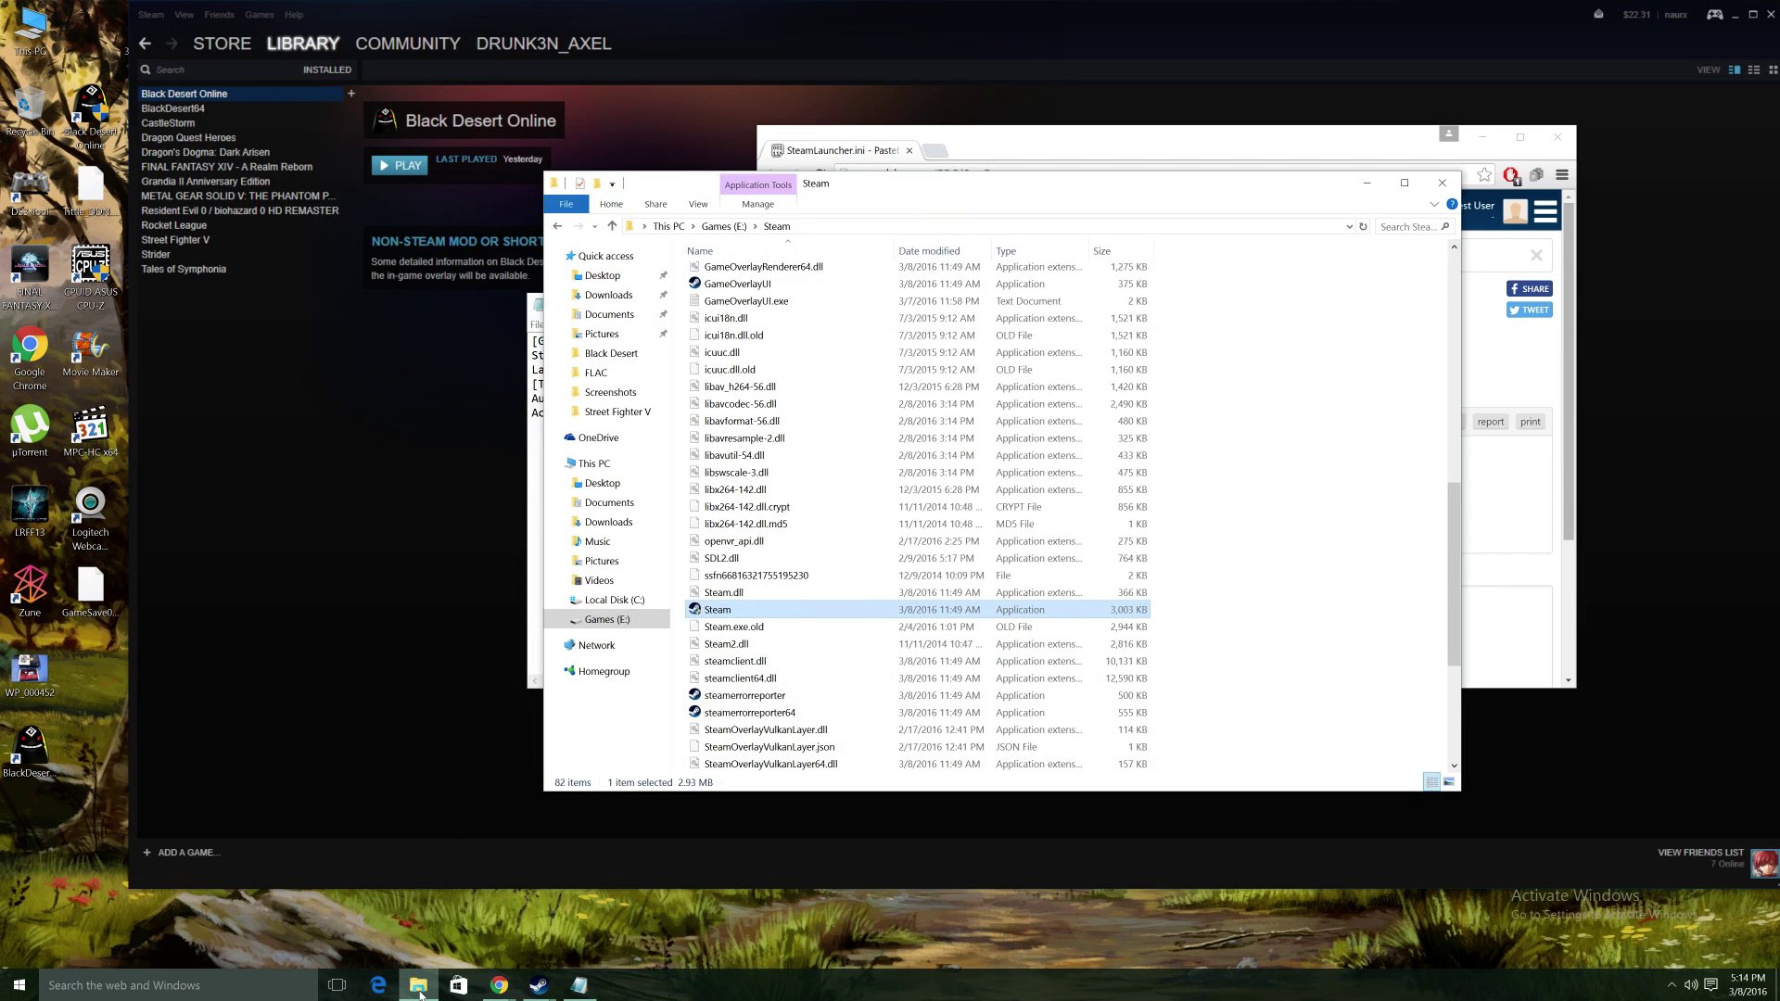
{"action": "left_click_drag", "start_coordinate": [1300, 190], "coordinate": [1214, 201]}
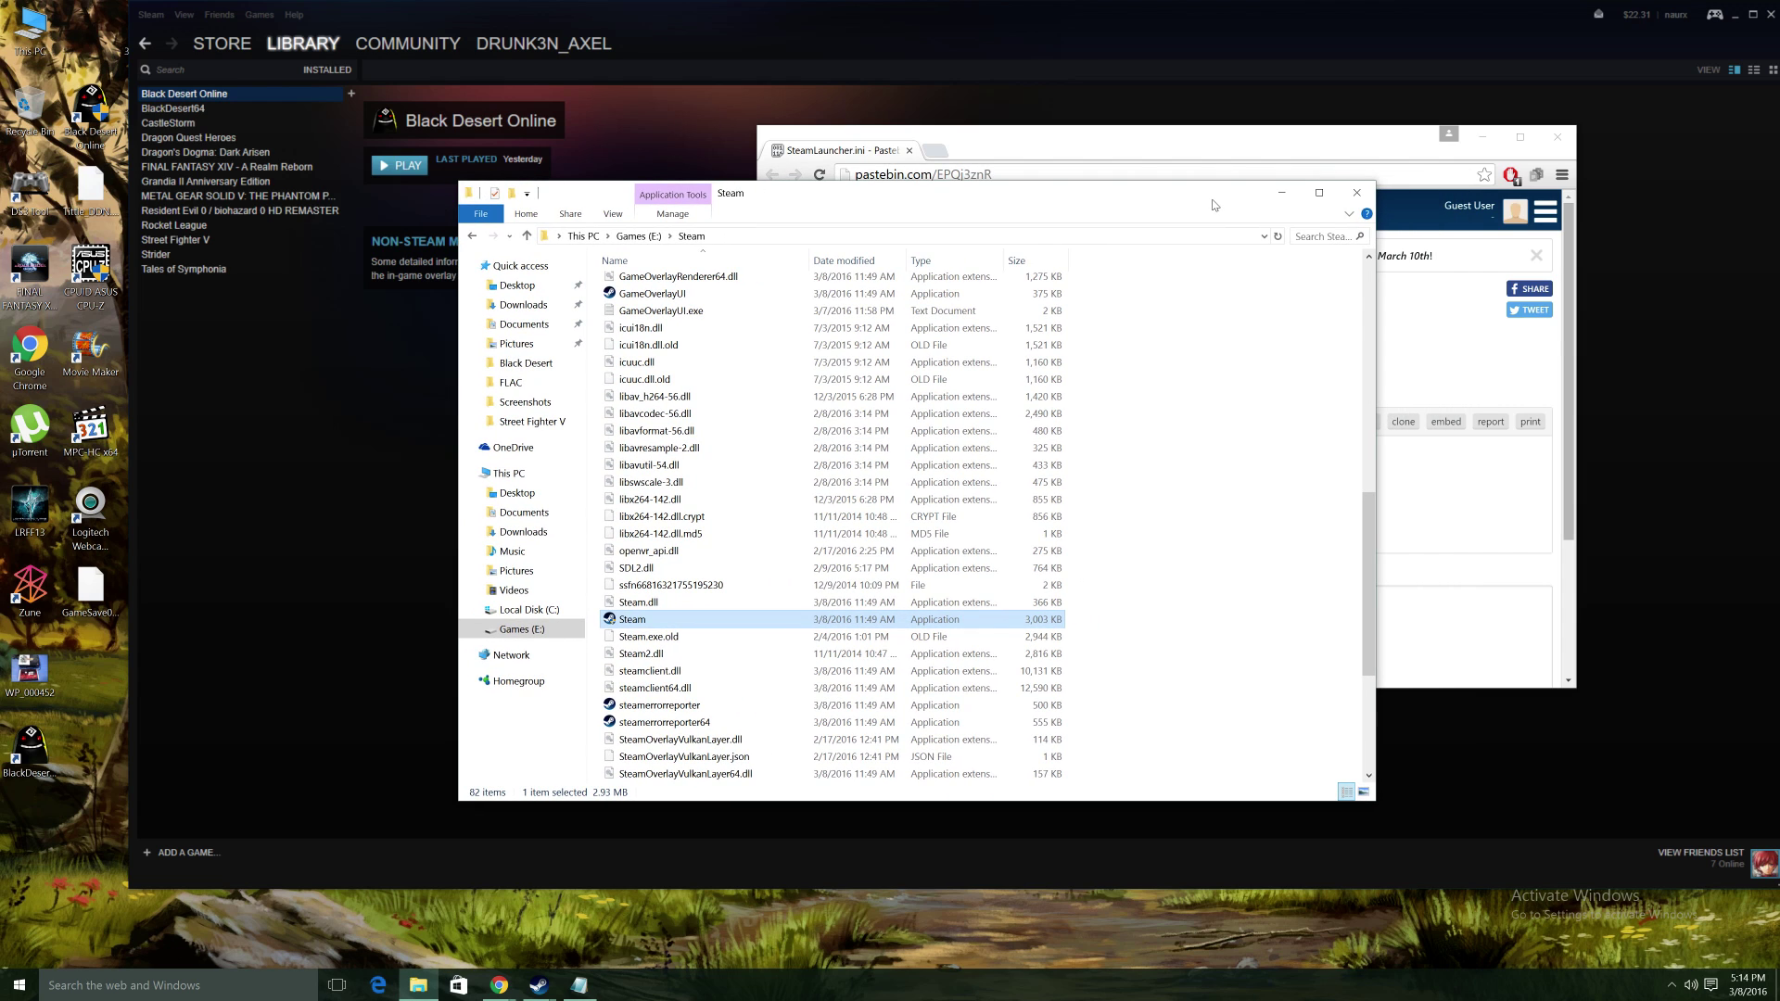
{"action": "left_click_drag", "start_coordinate": [1214, 205], "coordinate": [1189, 282]}
{"action": "left_click", "coordinate": [1424, 156]}
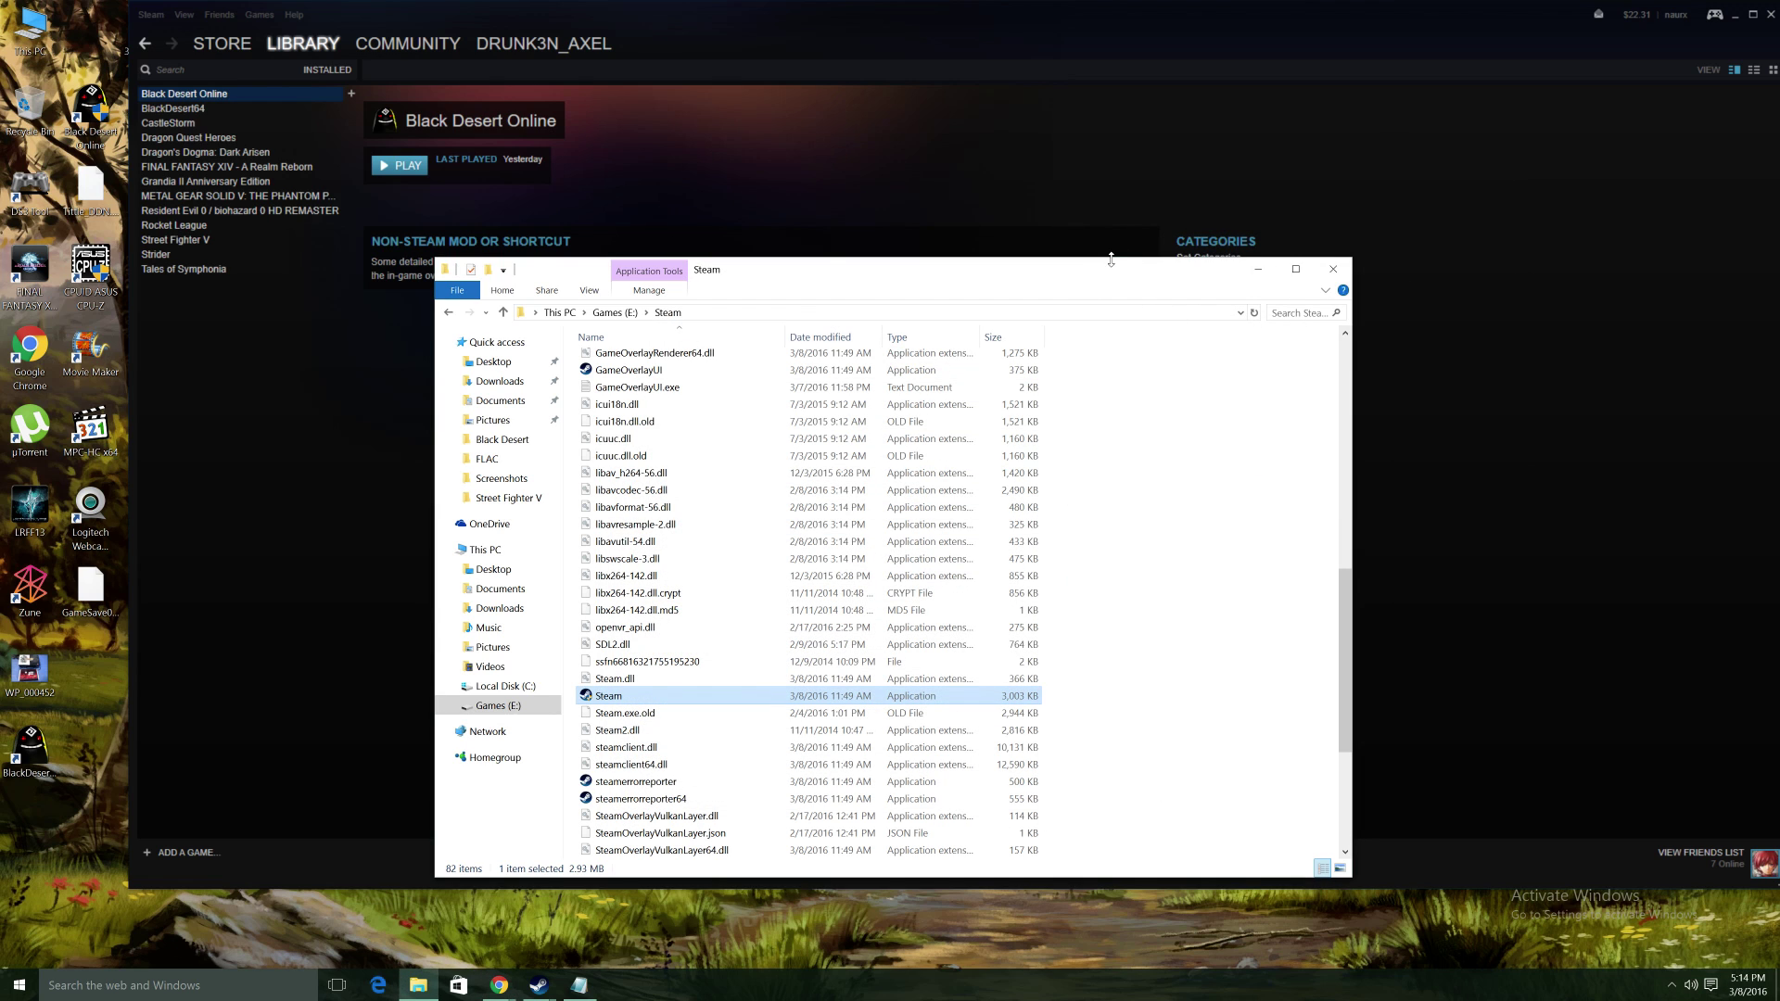
{"action": "mouse_move", "coordinate": [989, 284]}
{"action": "left_mouse_down"}
{"action": "mouse_move", "coordinate": [1071, 251]}
{"action": "mouse_move", "coordinate": [1068, 200]}
{"action": "mouse_move", "coordinate": [1273, 218]}
{"action": "left_mouse_up"}
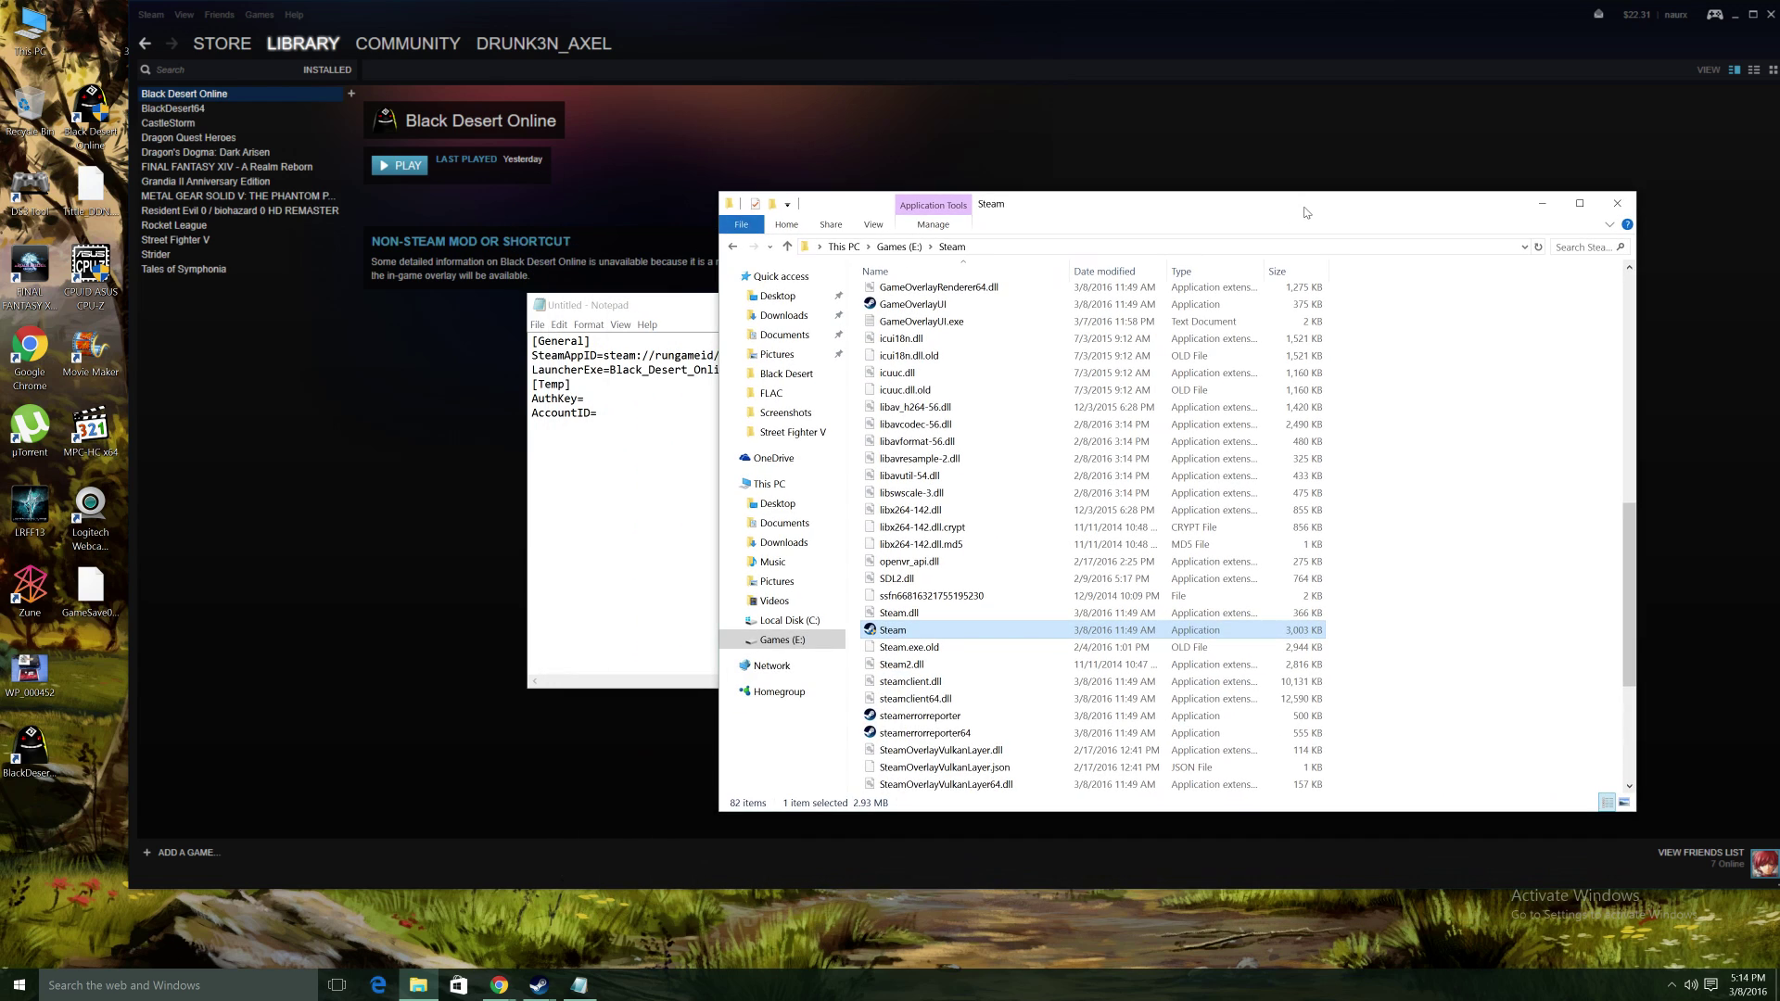
{"action": "left_click_drag", "start_coordinate": [691, 293], "coordinate": [552, 275]}
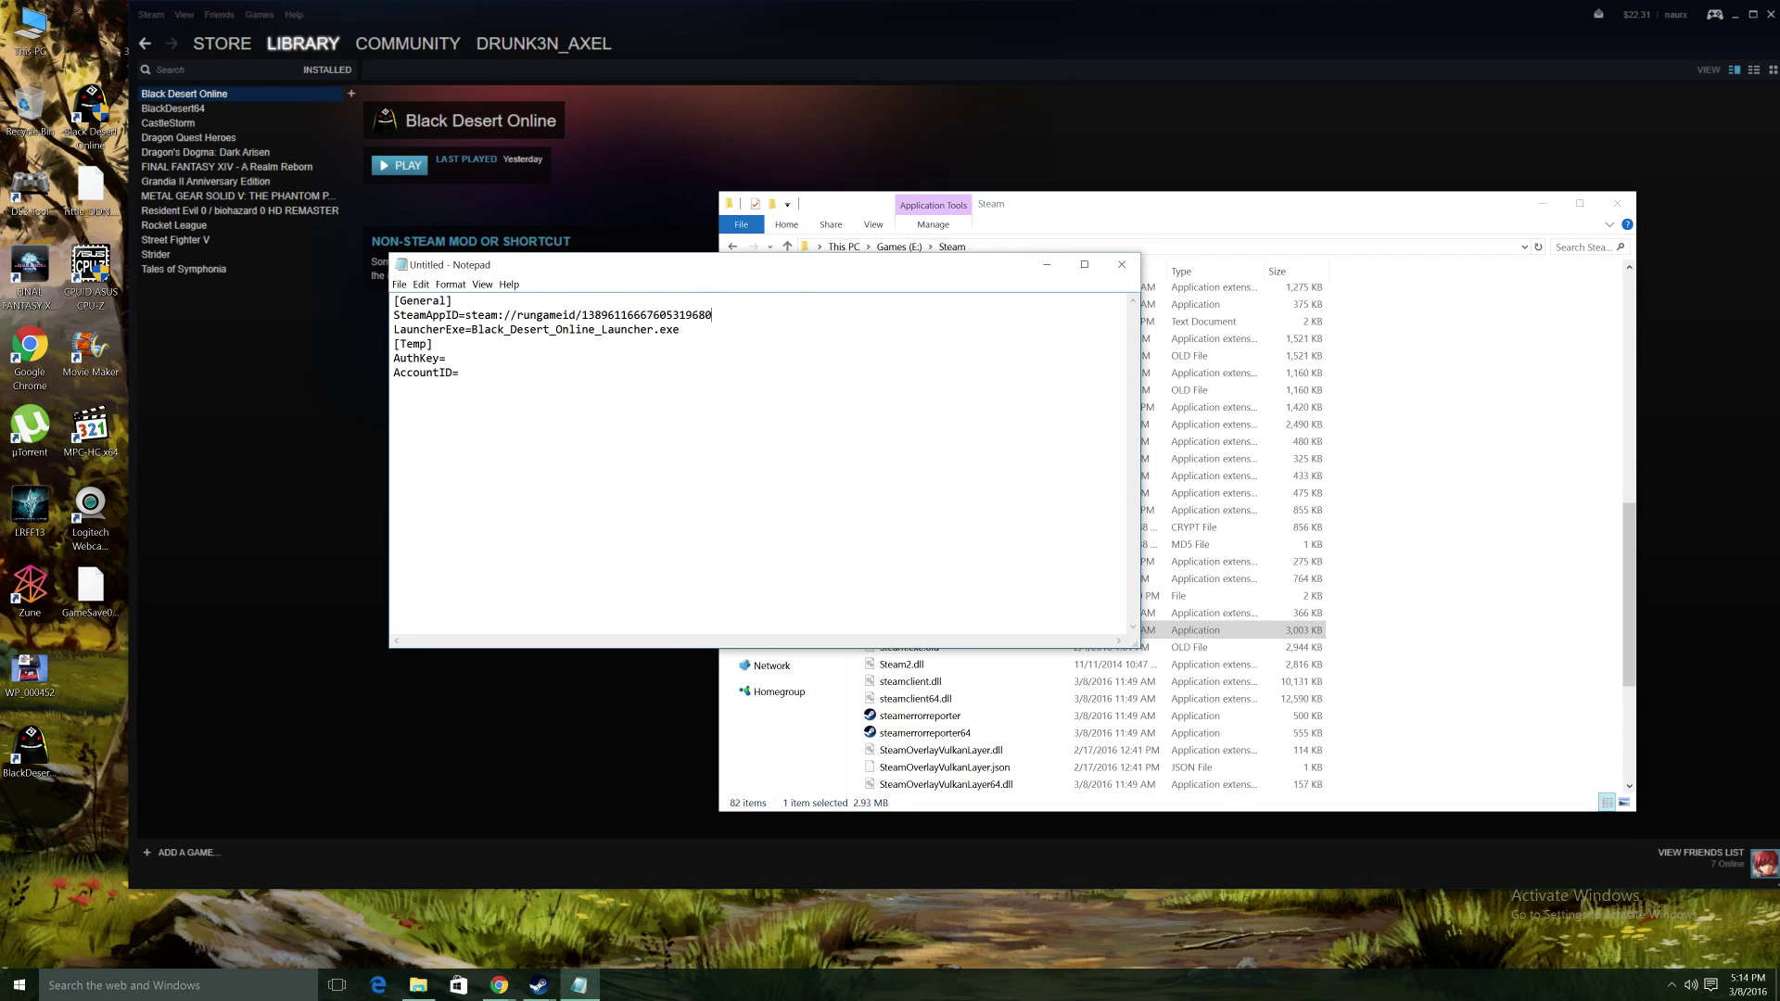
{"action": "left_click_drag", "start_coordinate": [876, 272], "coordinate": [1212, 321]}
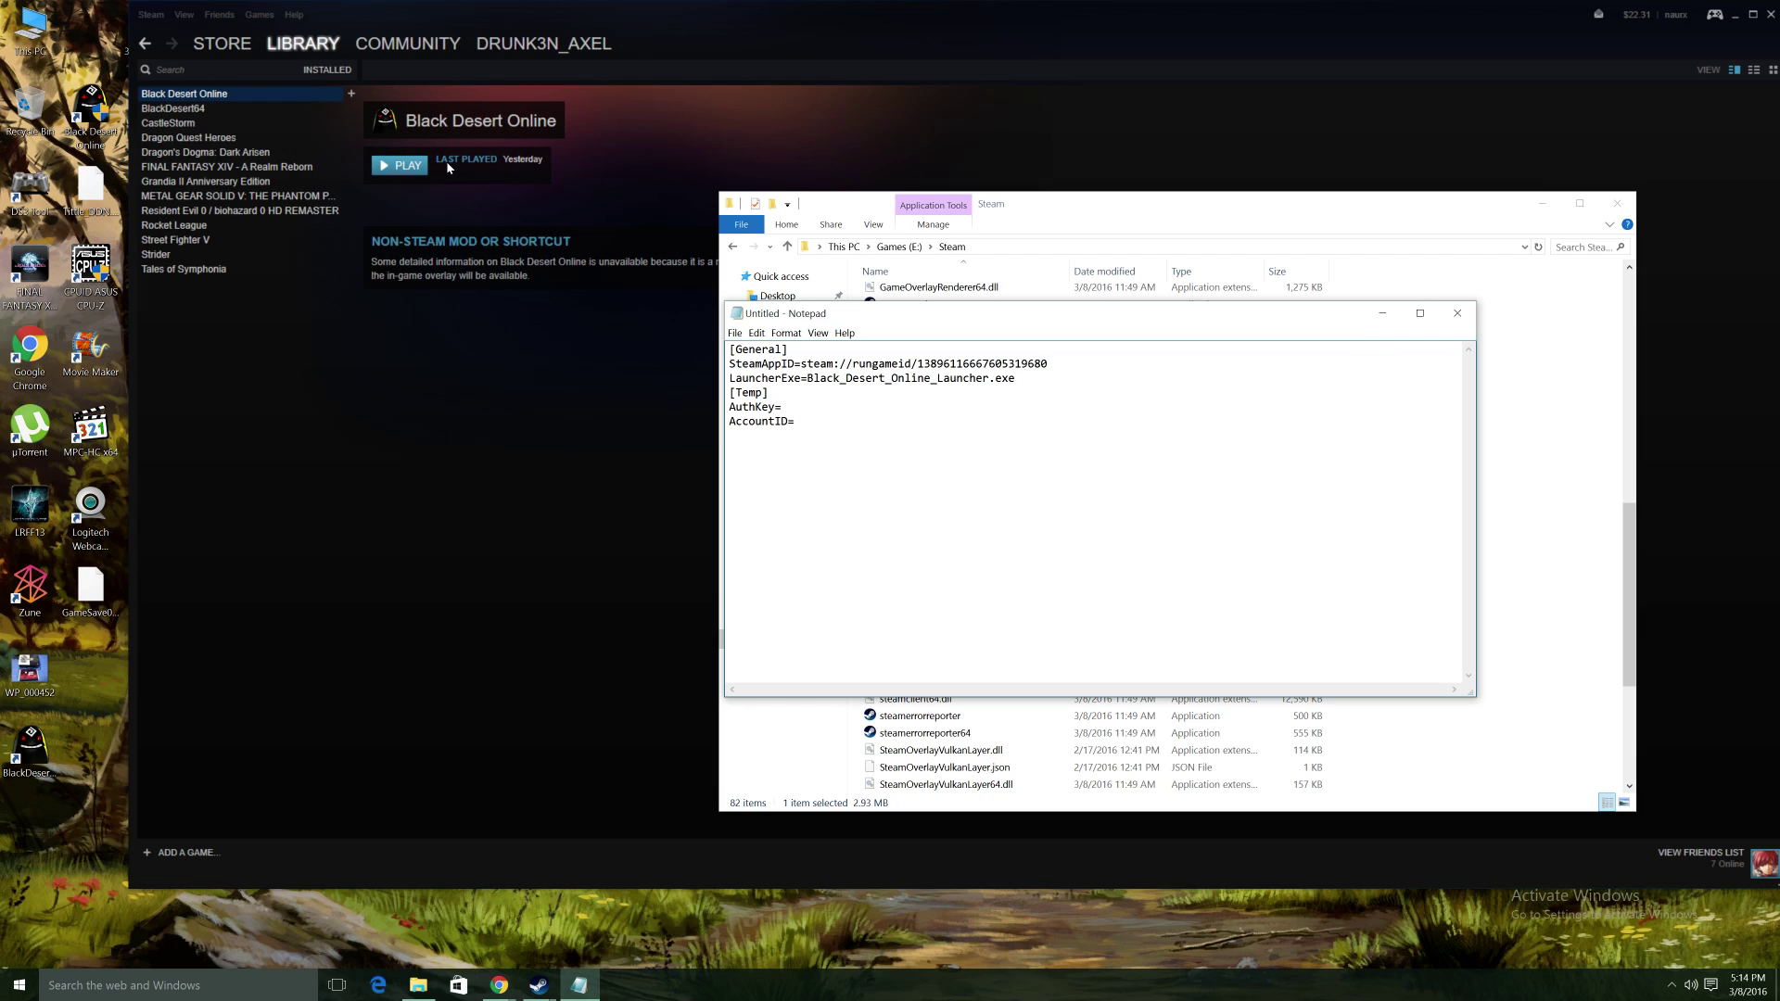
- Show BlackDesert64's library page and move File Explorer up to the Games (E:) drive
{"action": "left_click", "coordinate": [181, 110]}
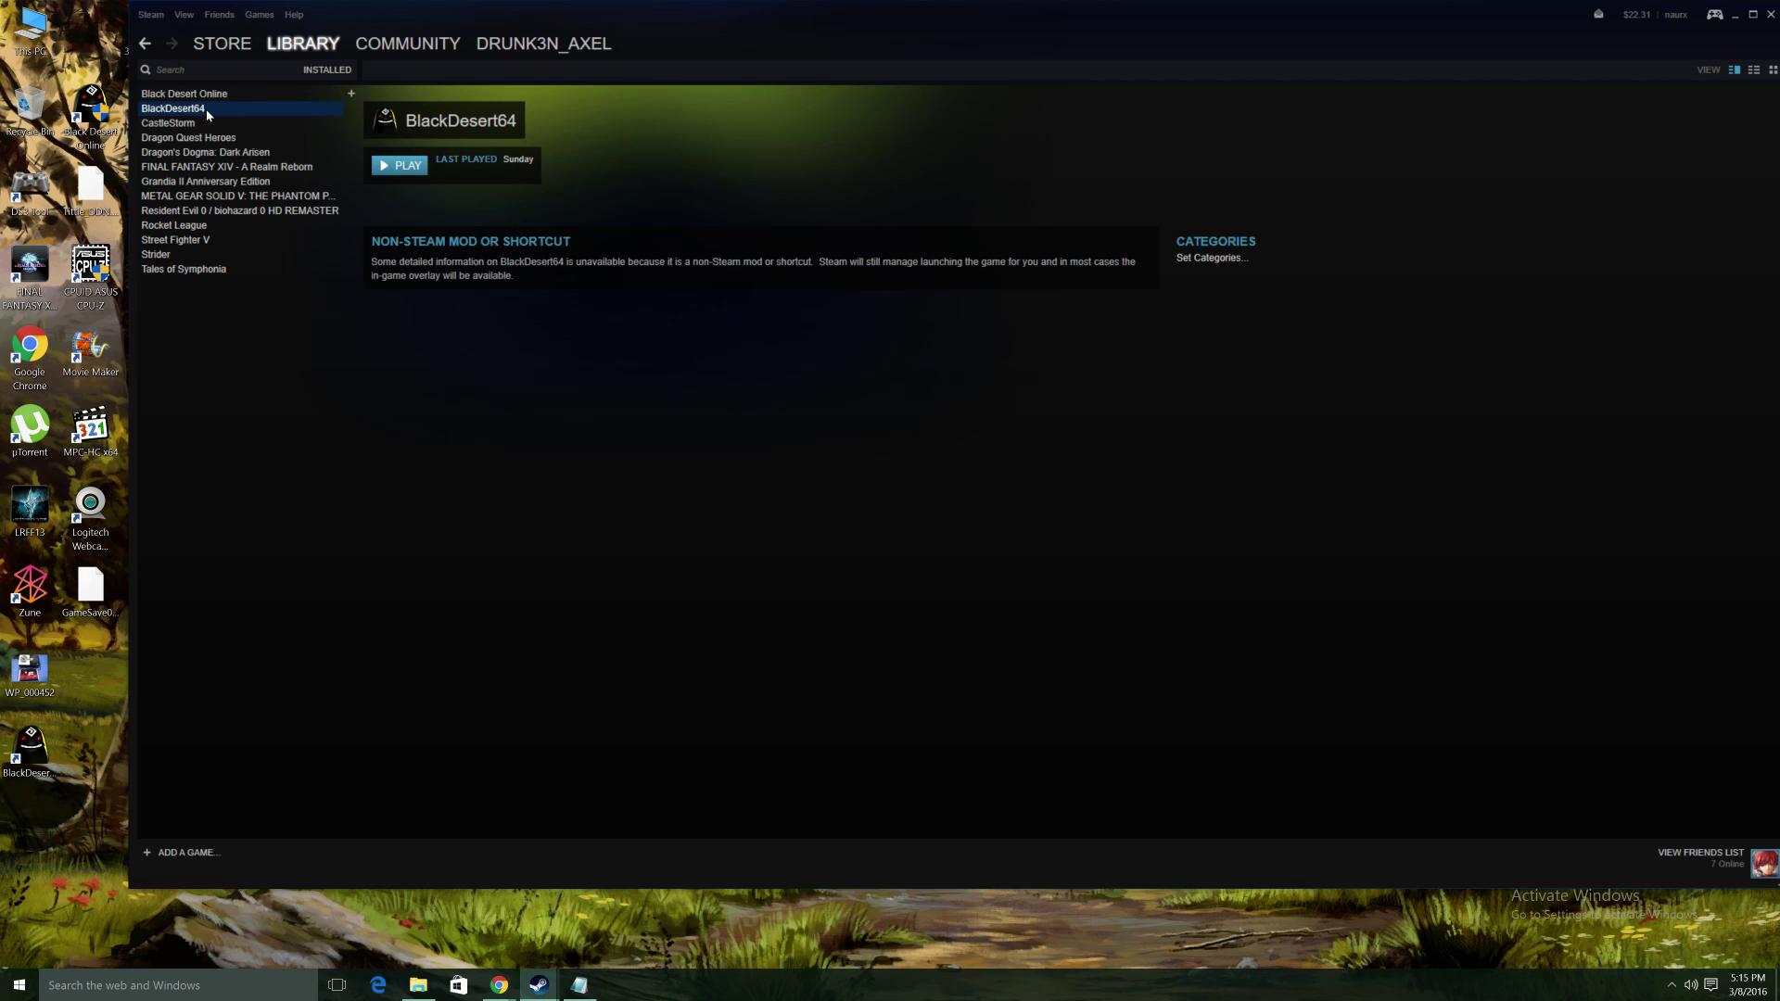
{"action": "left_click", "coordinate": [419, 985]}
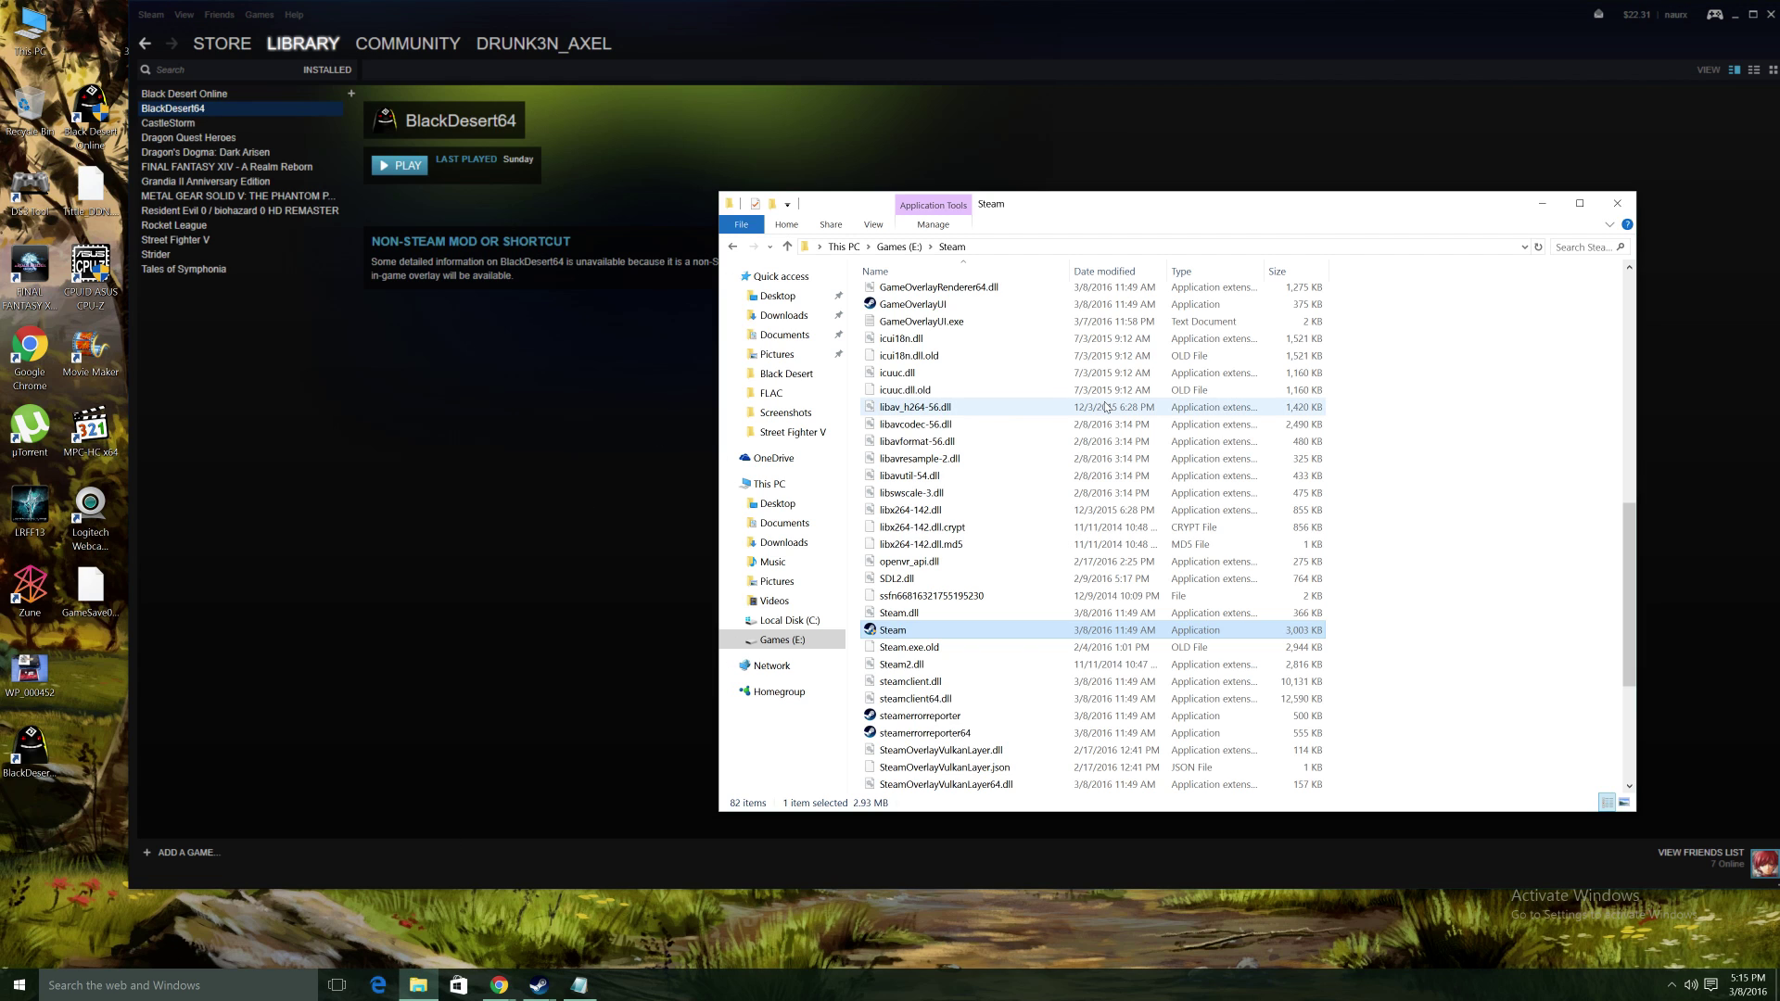
{"action": "scroll", "coordinate": [1033, 611], "scroll_direction": "down", "scroll_amount": 3}
{"action": "left_click", "coordinate": [782, 640]}
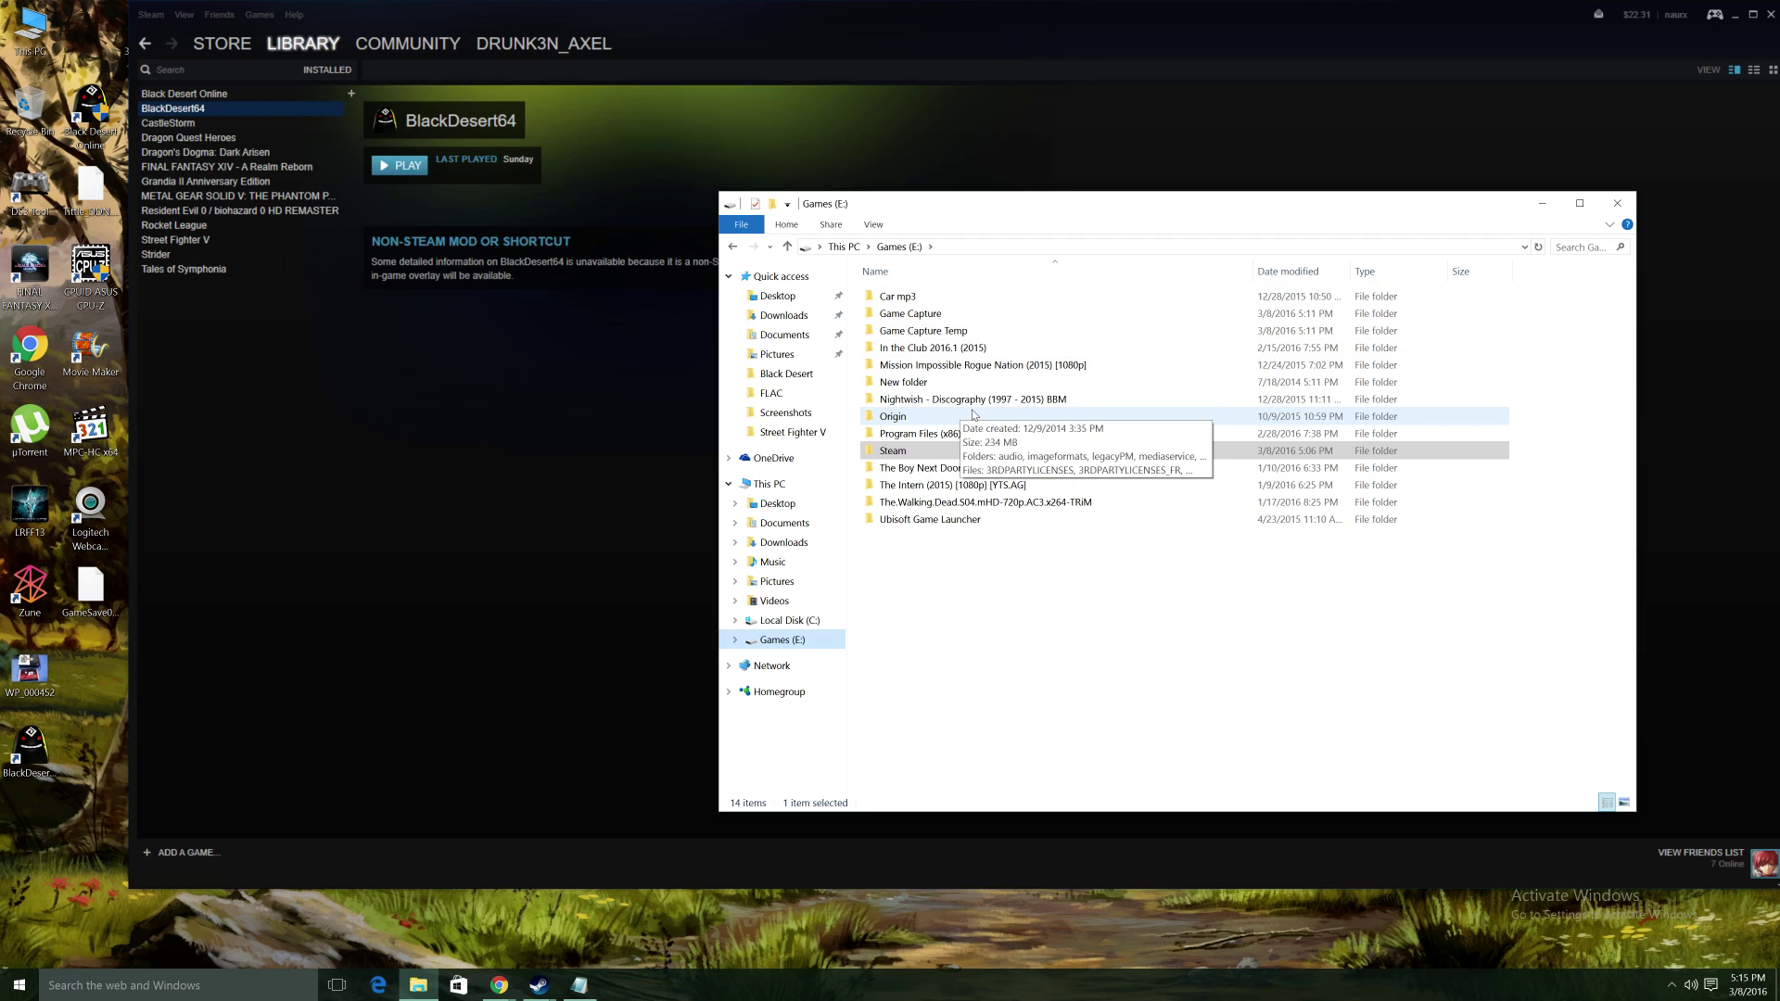
{"action": "mouse_move", "coordinate": [958, 208]}
{"action": "left_mouse_down"}
{"action": "mouse_move", "coordinate": [928, 286]}
{"action": "mouse_move", "coordinate": [883, 192]}
{"action": "left_mouse_up"}
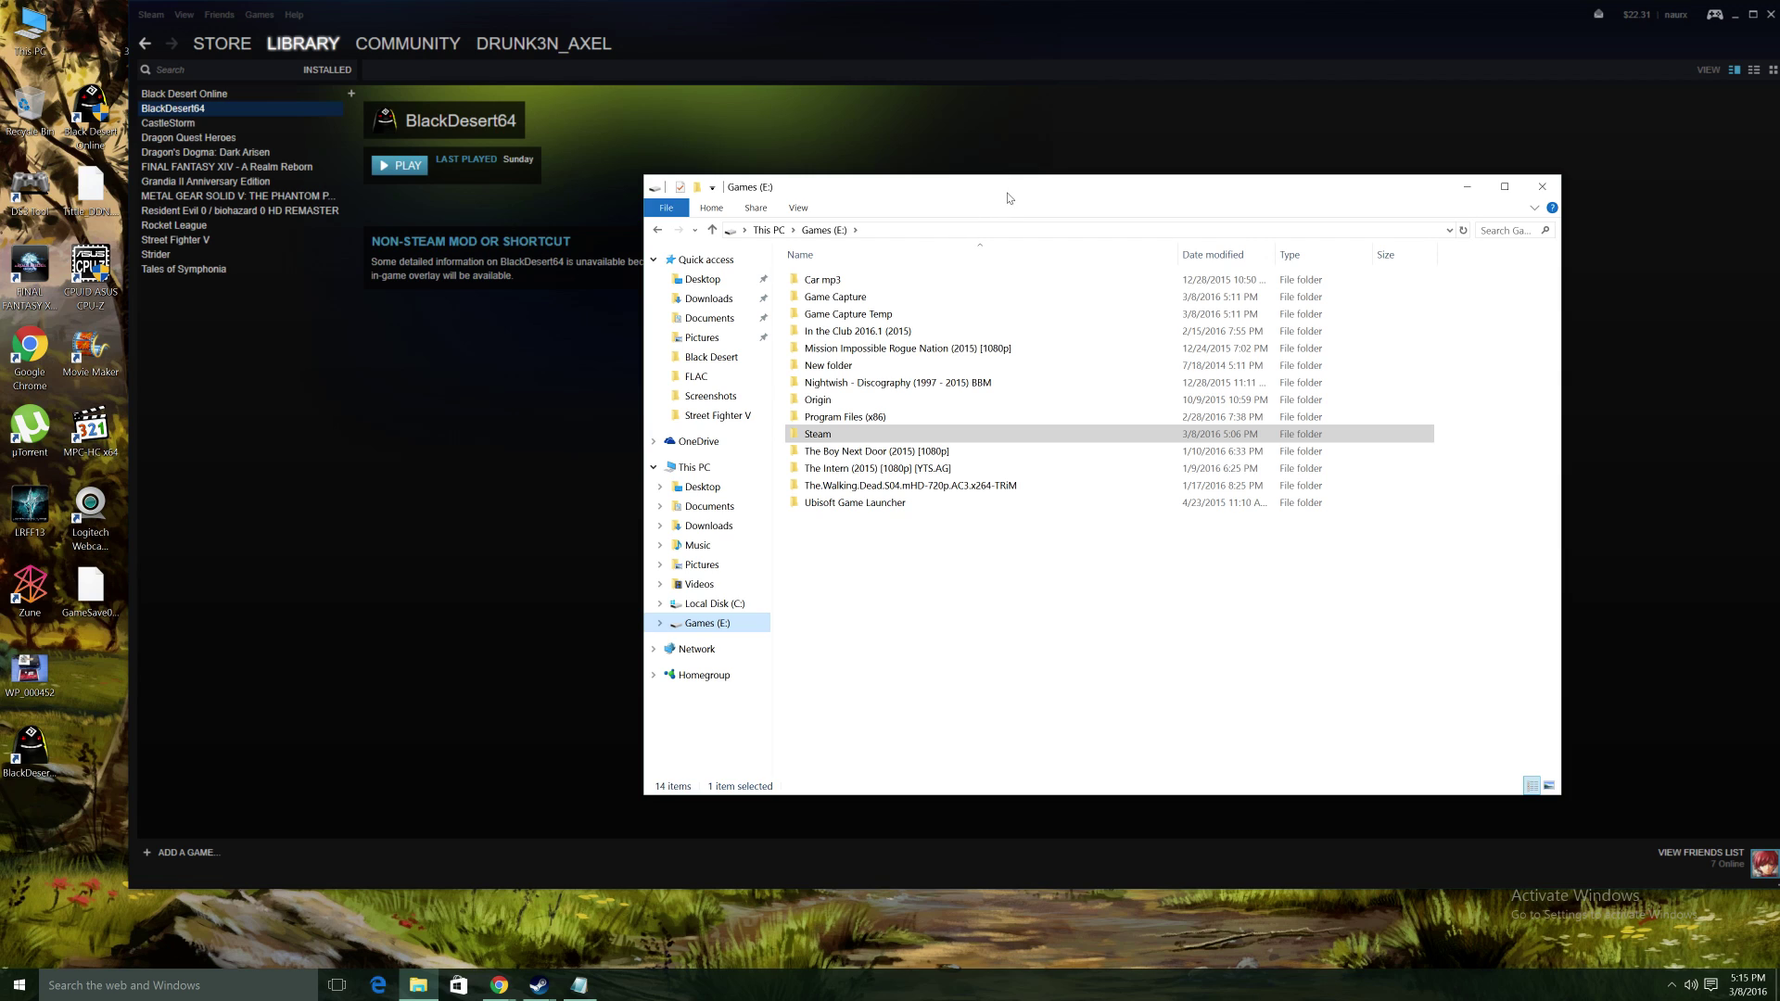
{"action": "mouse_move", "coordinate": [1021, 190]}
{"action": "left_mouse_down"}
{"action": "mouse_move", "coordinate": [1081, 190]}
{"action": "mouse_move", "coordinate": [970, 190]}
{"action": "left_mouse_up"}
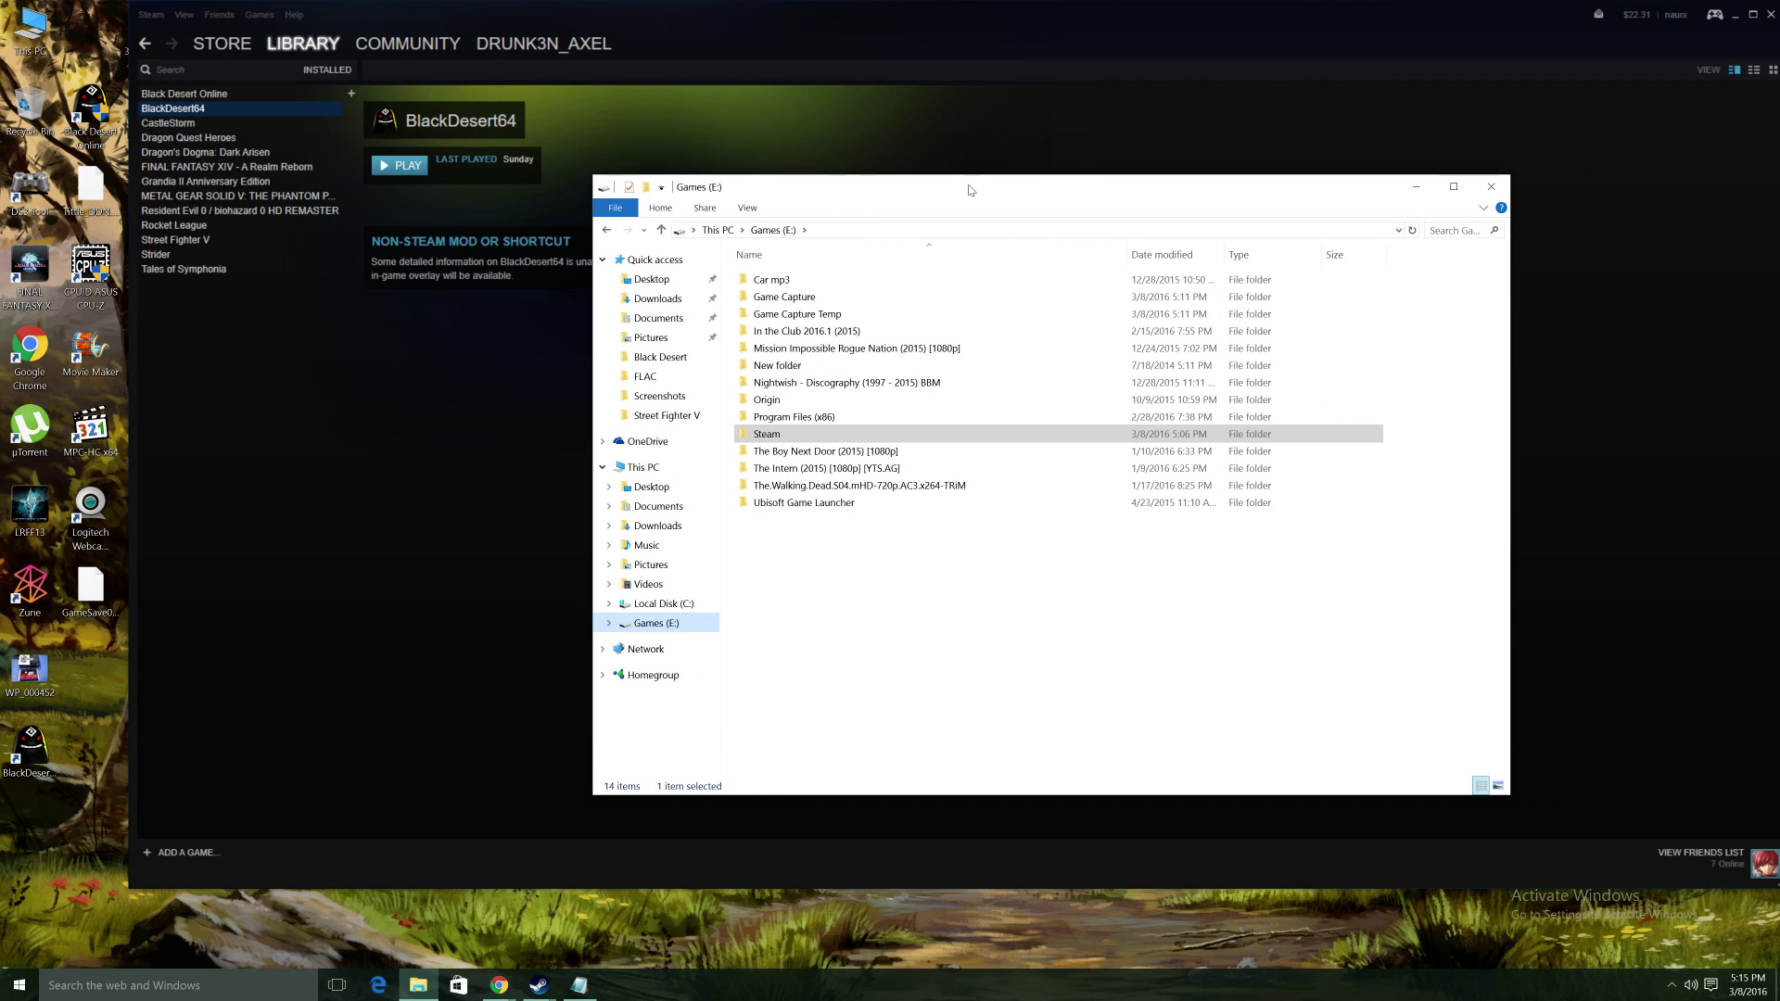
{"action": "left_click", "coordinate": [1279, 682]}
{"action": "mouse_move", "coordinate": [1283, 193]}
{"action": "left_mouse_down"}
{"action": "mouse_move", "coordinate": [1282, 257]}
{"action": "mouse_move", "coordinate": [1271, 181]}
{"action": "left_mouse_up"}
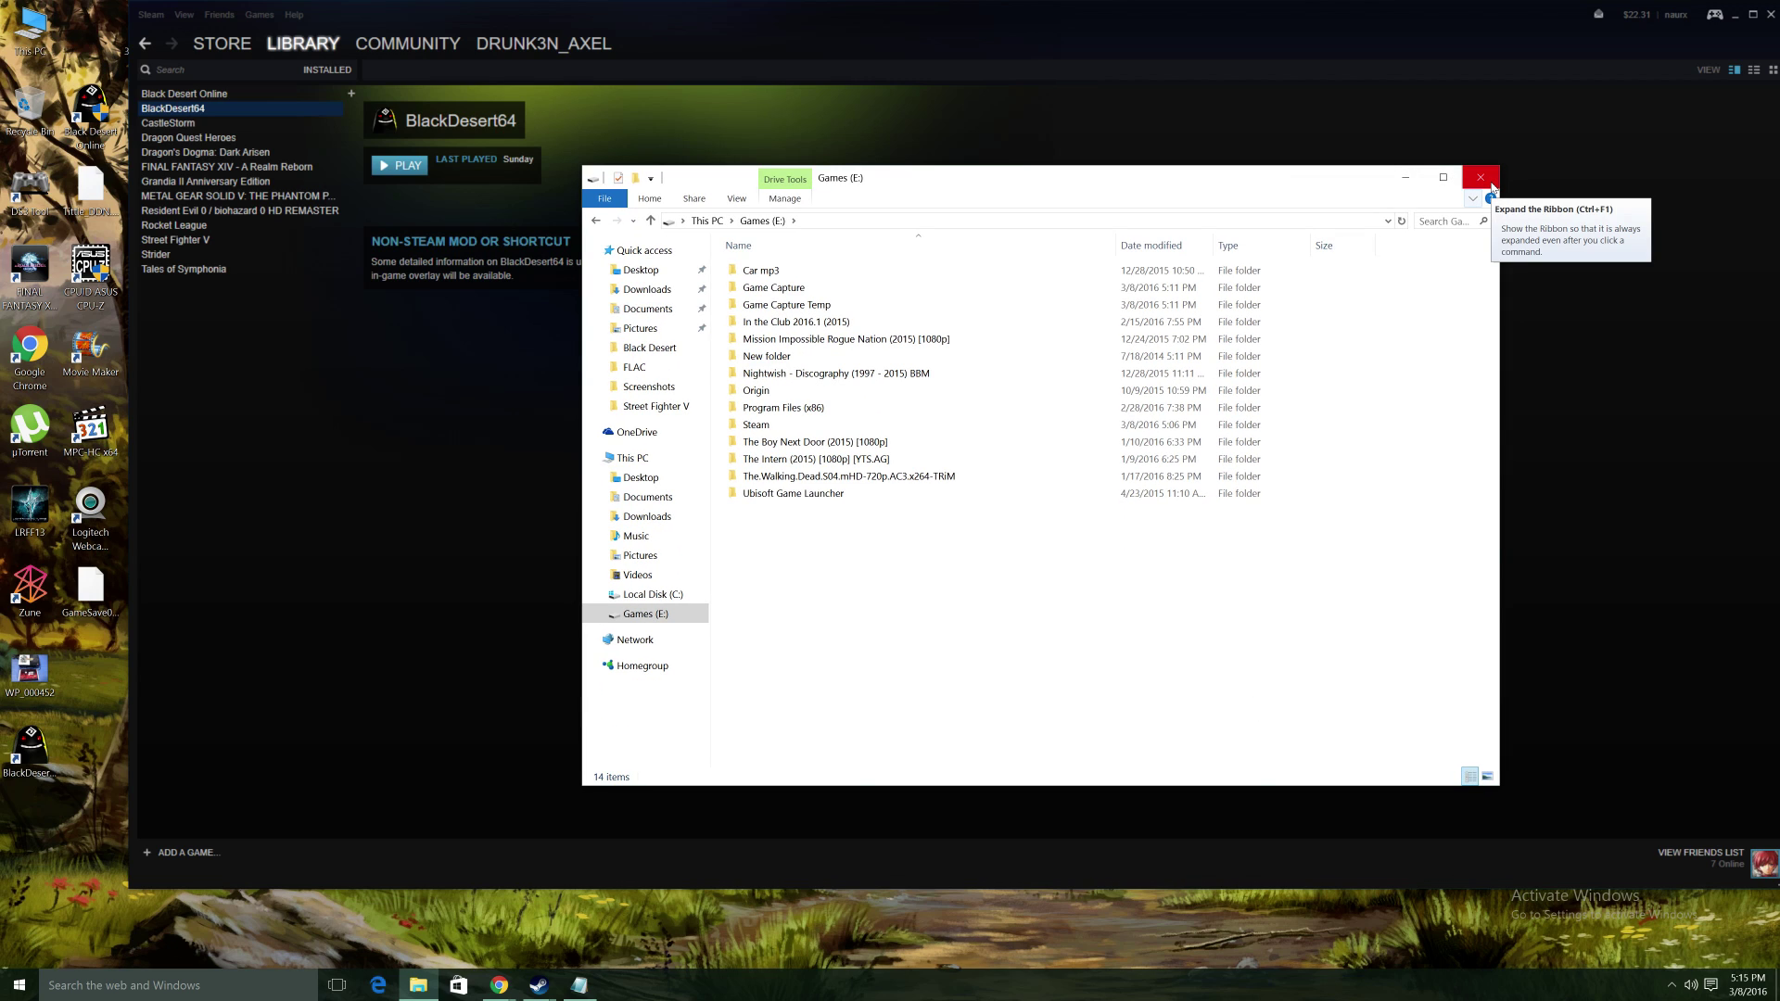